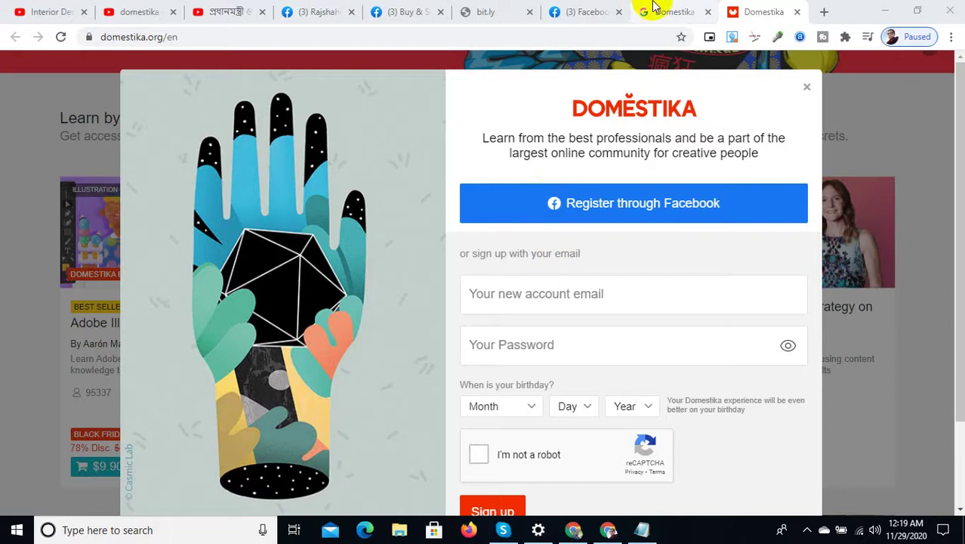
- Open the Domestika result from the Google search results in a new tab
left_click(646, 11)
scroll(226, 347, "up", 3)
scroll(278, 363, "up", 5)
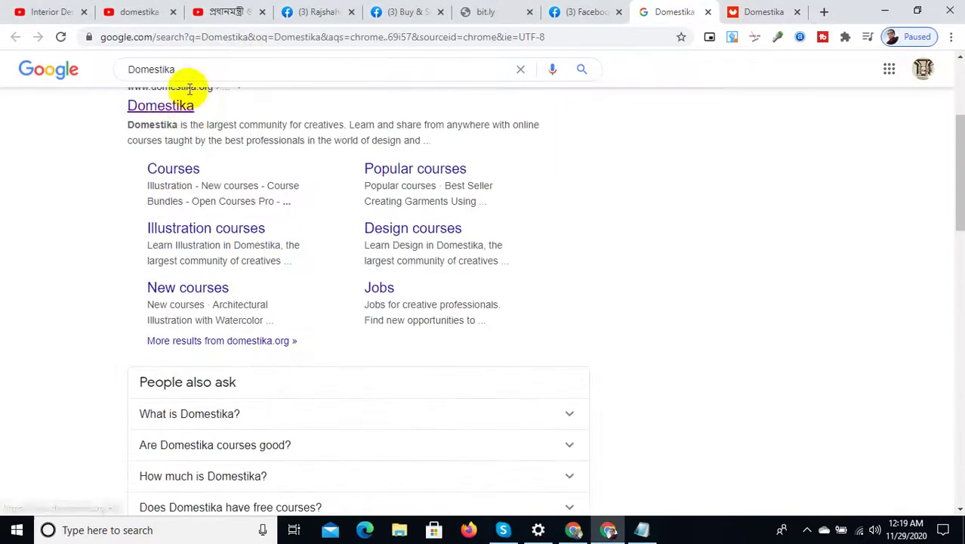
left_click_drag(185, 80, 93, 77)
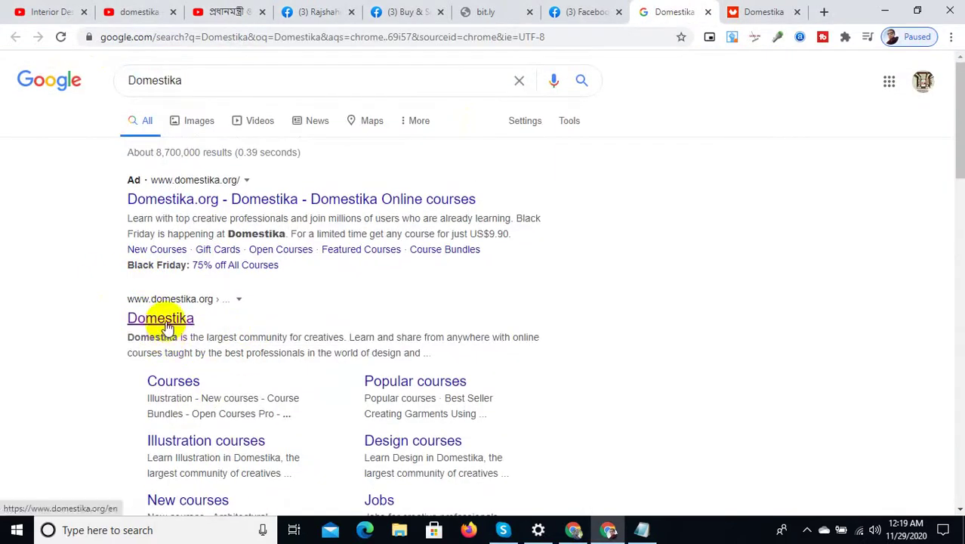
middle_click(161, 317)
left_click(687, 11)
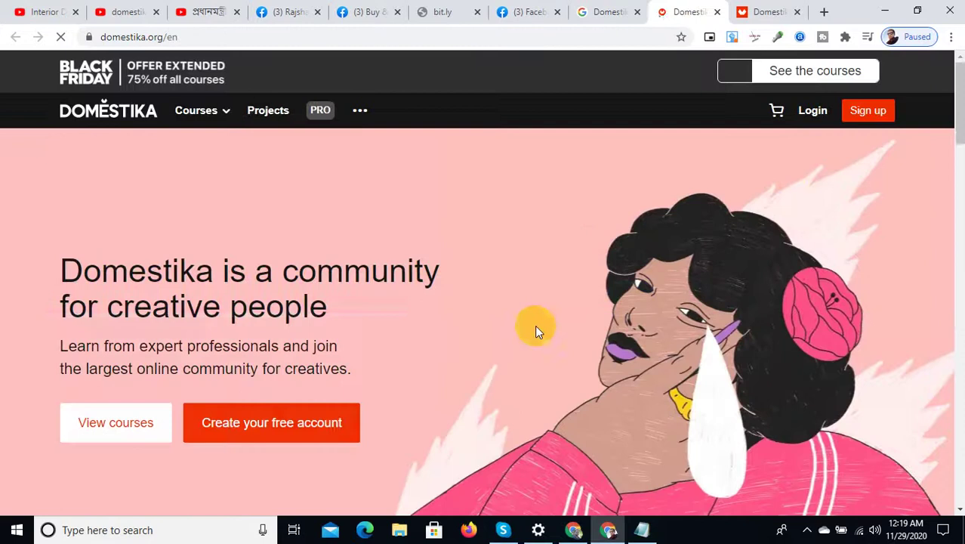
- Scroll through the Domestika homepage's Black Friday course listings and back to the top
scroll(462, 353, "down", 3)
scroll(418, 384, "down", 4)
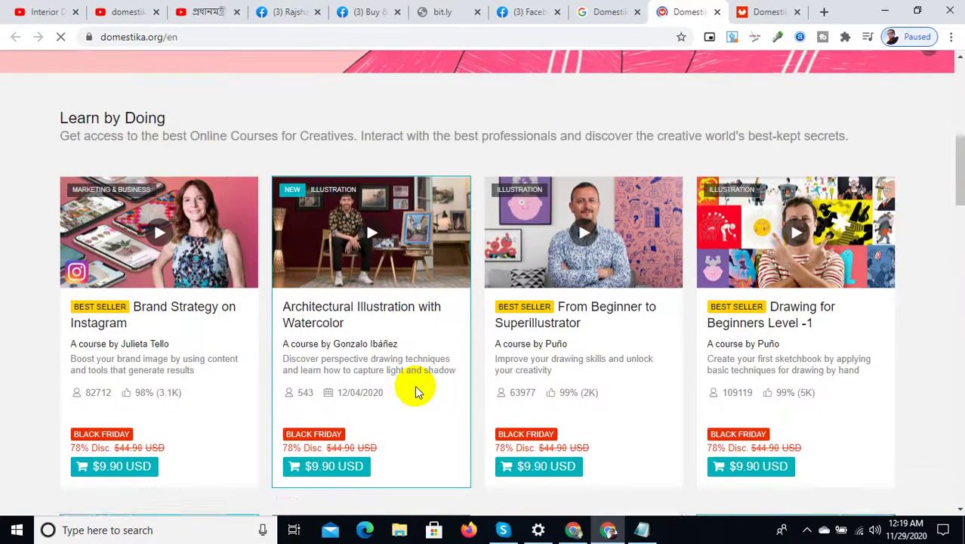
scroll(417, 391, "down", 3)
scroll(302, 385, "down", 1)
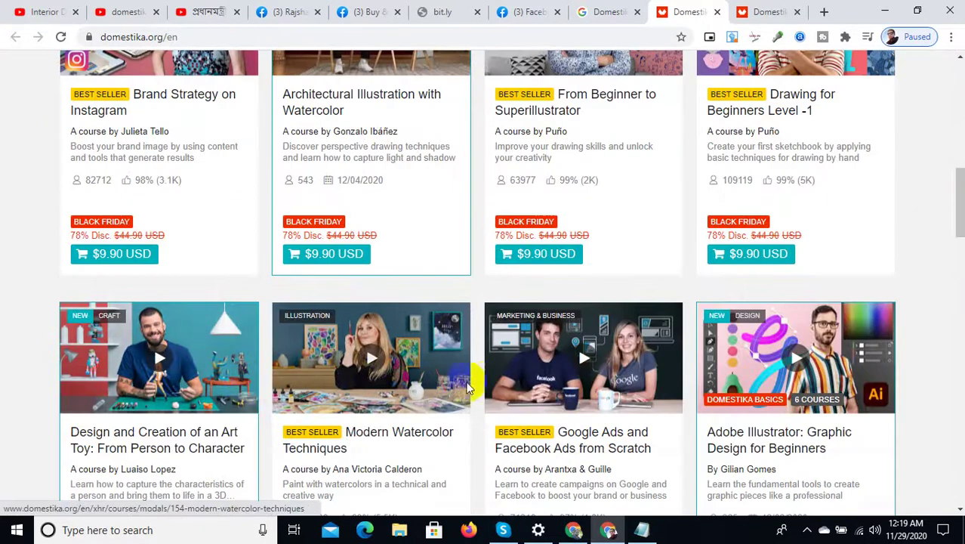
scroll(758, 379, "down", 3)
scroll(549, 381, "down", 4)
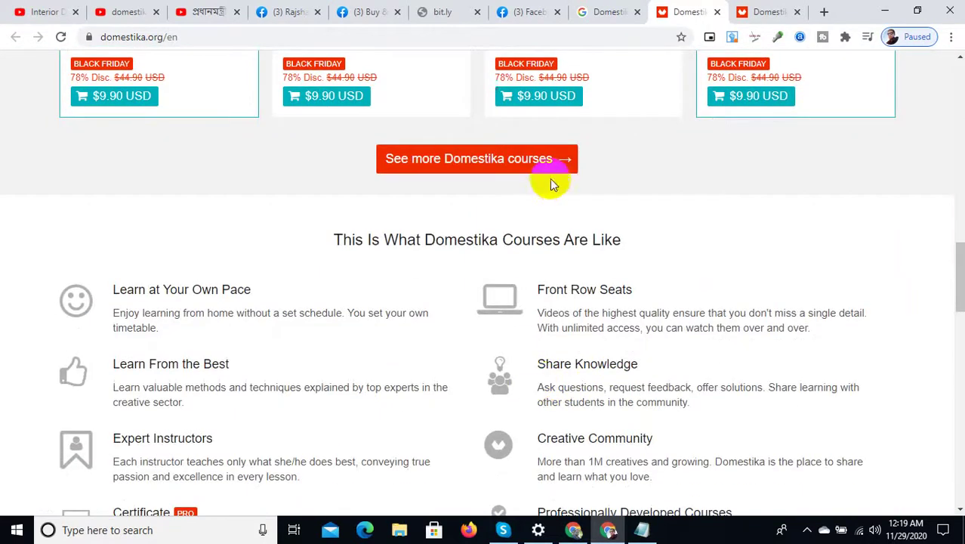
scroll(275, 265, "up", 3)
scroll(265, 292, "up", 5)
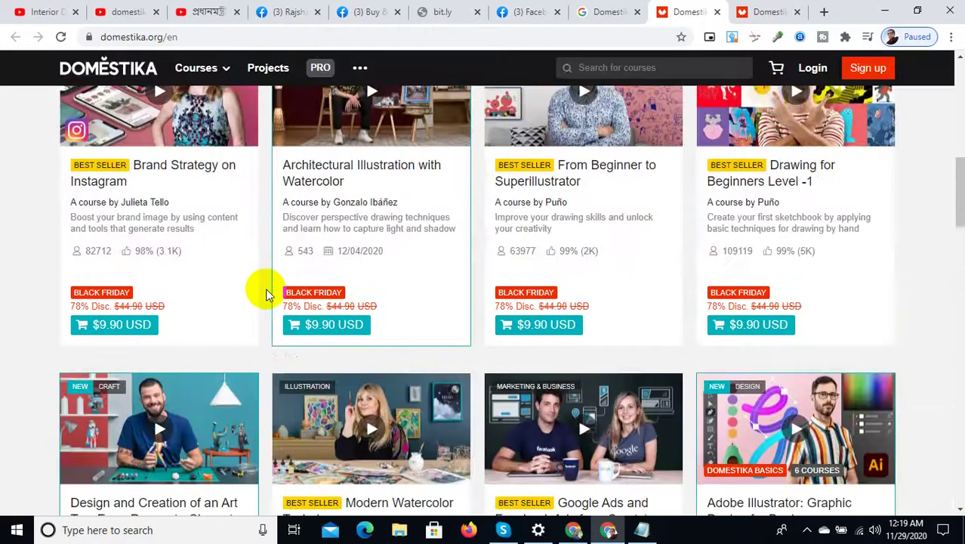
scroll(269, 289, "up", 4)
scroll(559, 296, "up", 4)
scroll(463, 270, "up", 2)
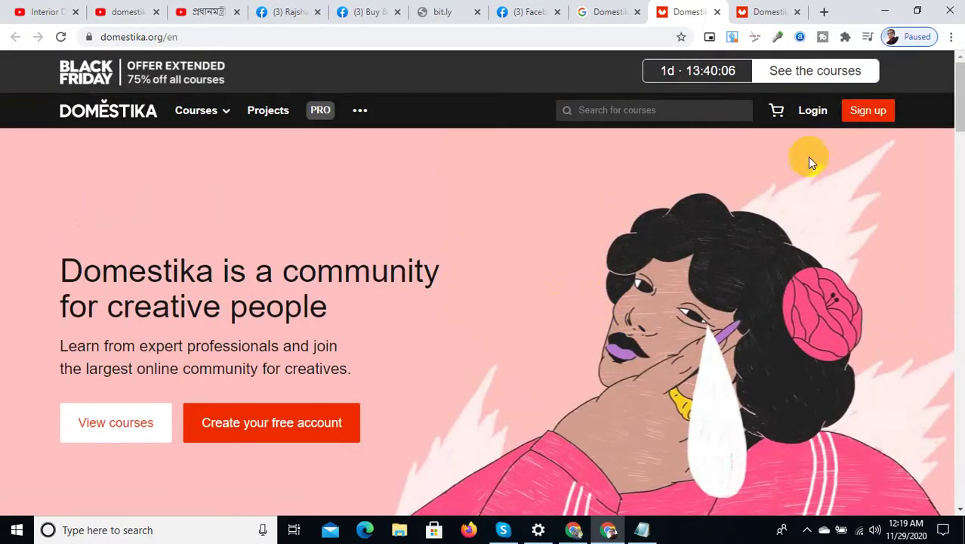
- Start Domestika sign-up and enter the account email and password
left_click(867, 110)
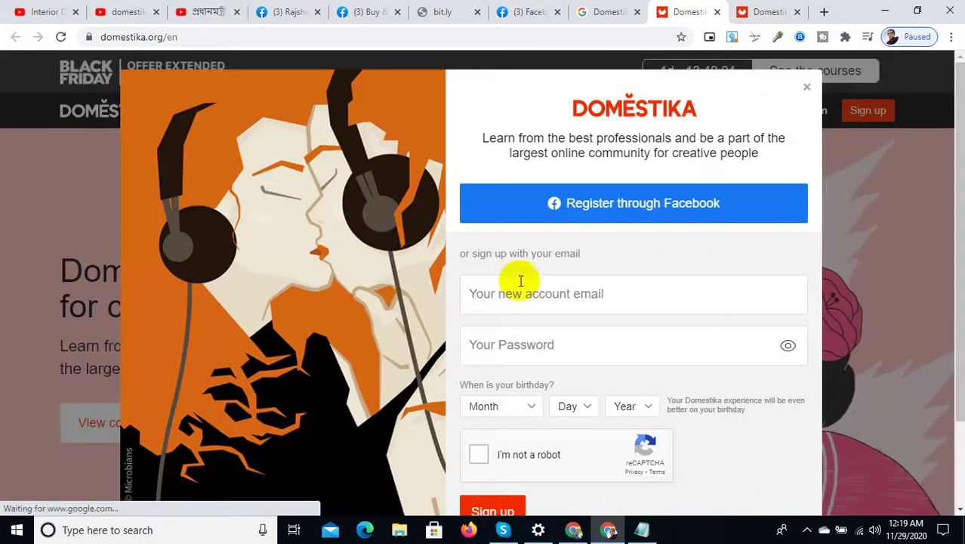
left_click(552, 295)
scroll(552, 300, "down", 1)
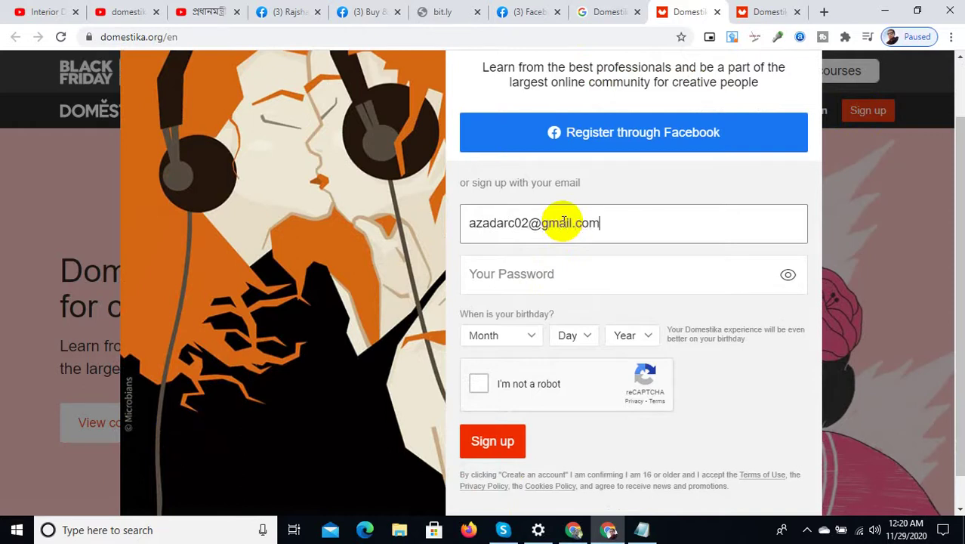
left_click(542, 286)
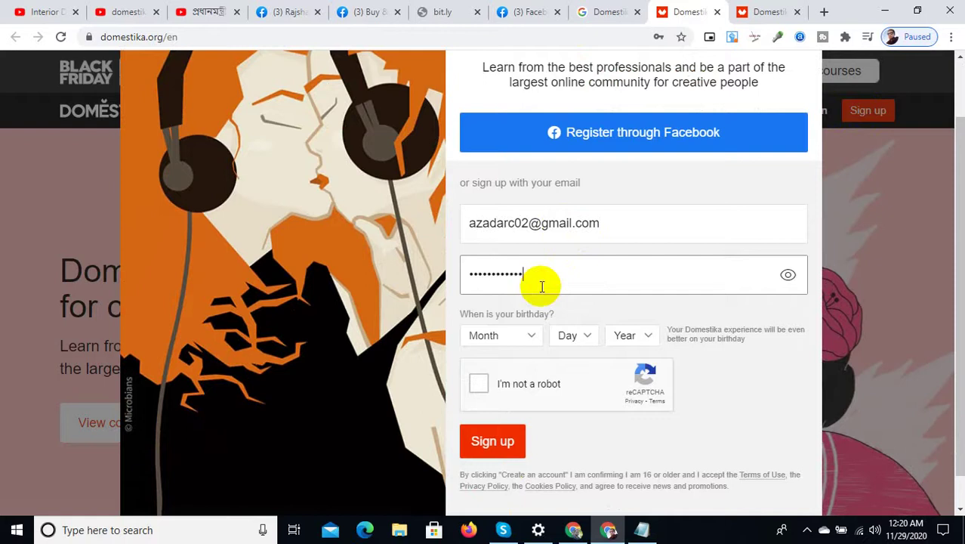
- Set the birthday to January 1, 1993, tick I'm not a robot, and dismiss the cash-back notice
left_click(536, 334)
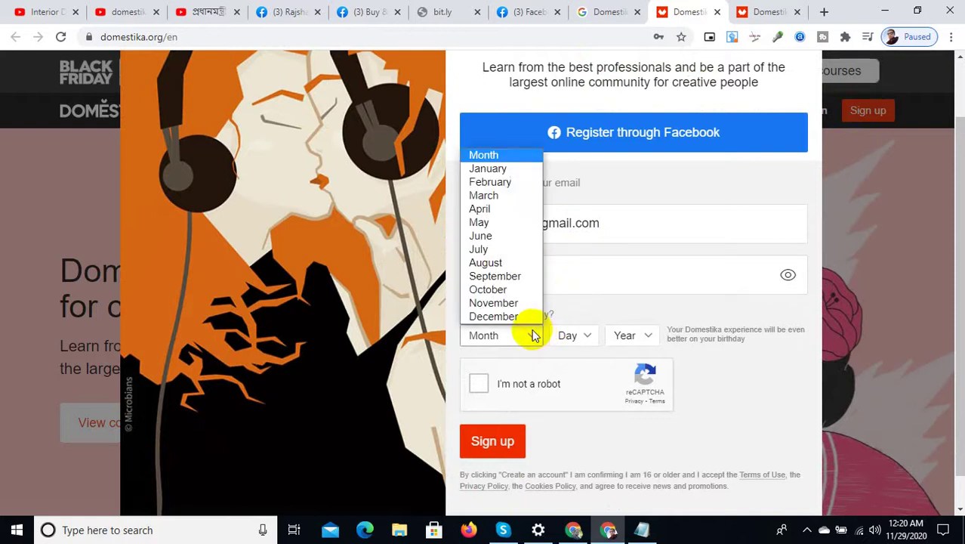
left_click(499, 169)
left_click(571, 332)
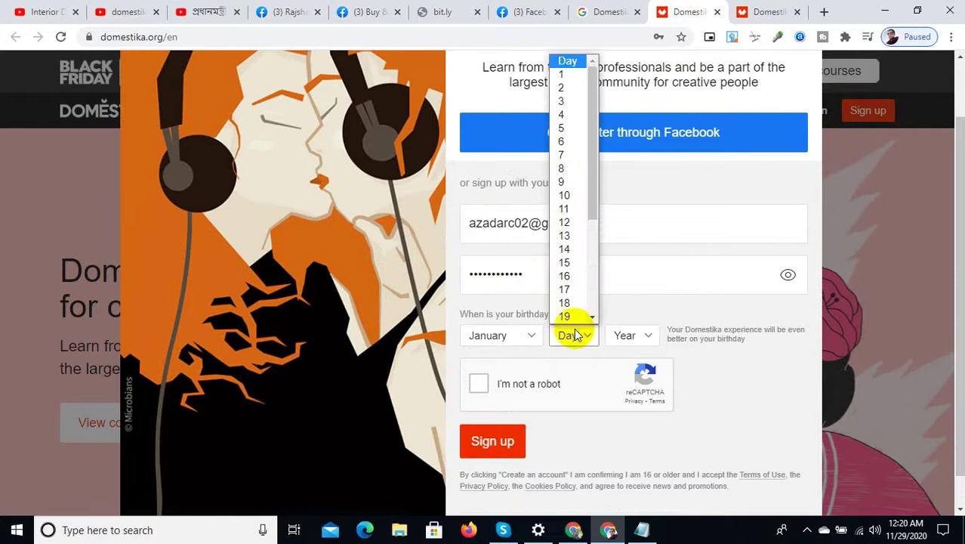
left_click(559, 70)
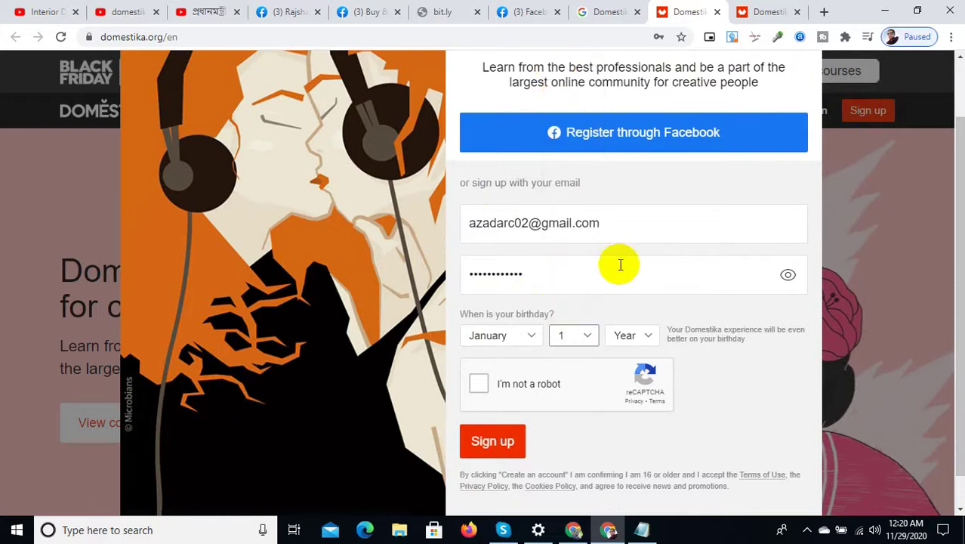
left_click(631, 332)
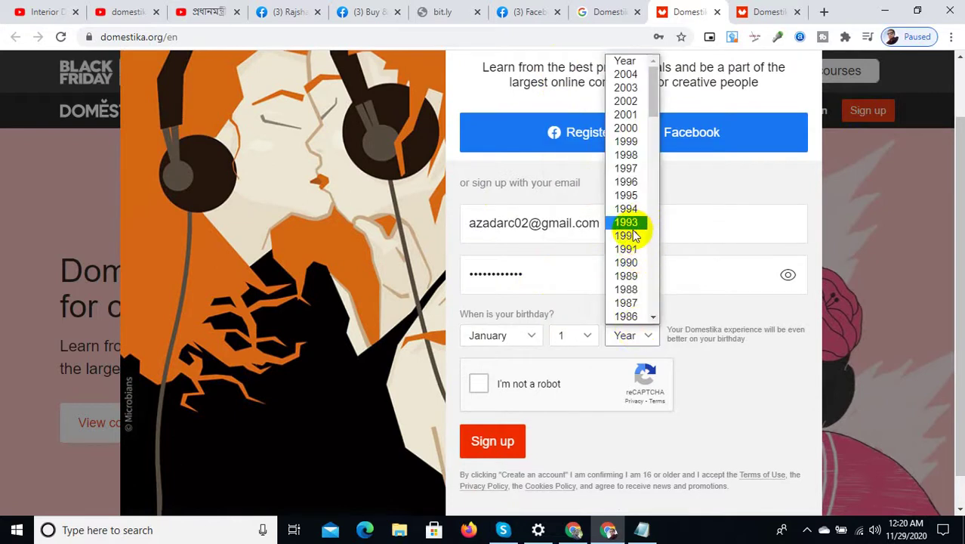
left_click(636, 222)
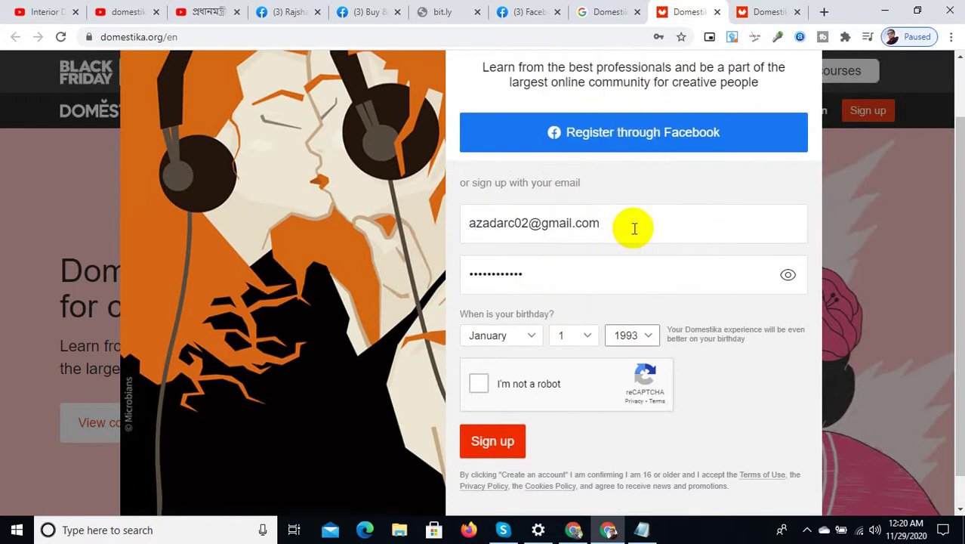
left_click(487, 388)
scroll(664, 412, "down", 1)
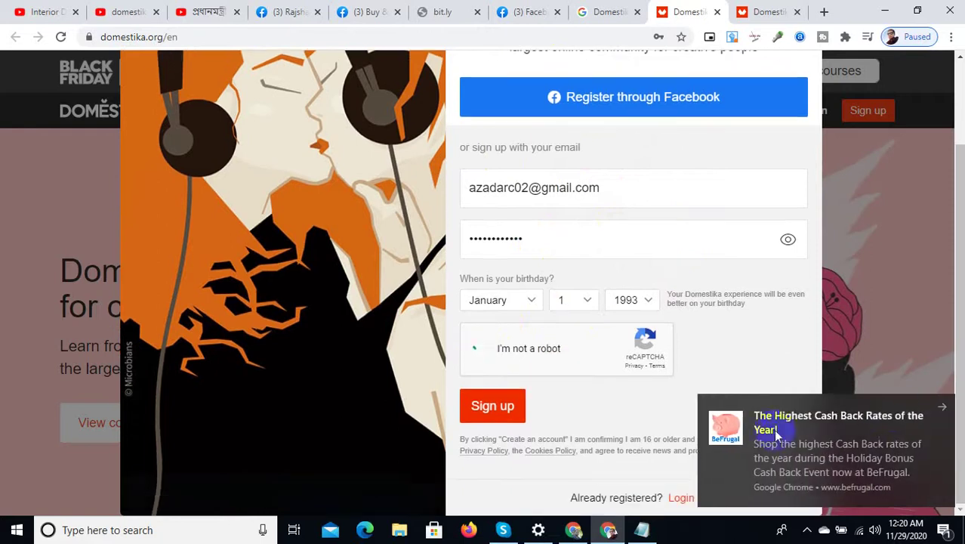
left_click(943, 411)
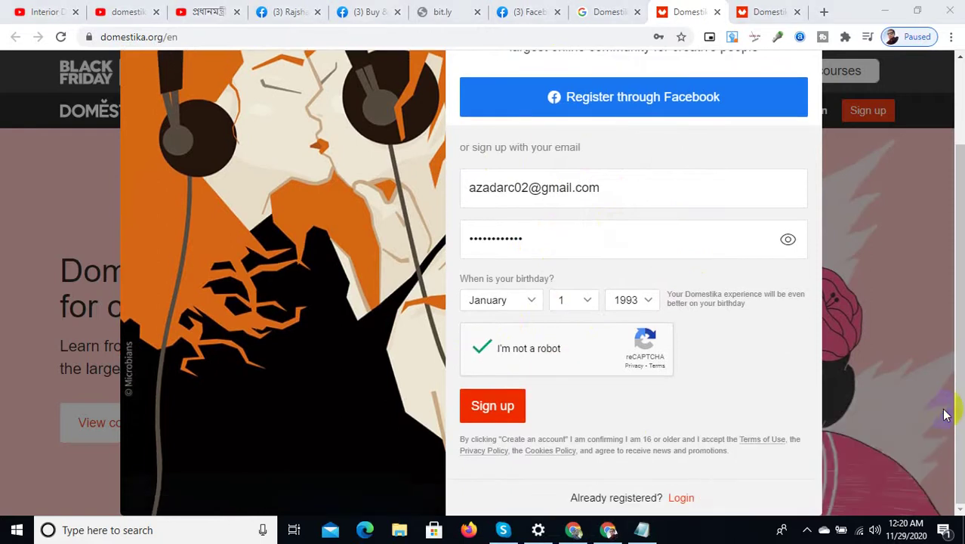
- Submit the sign-up form and save the password in Chrome
left_click(505, 410)
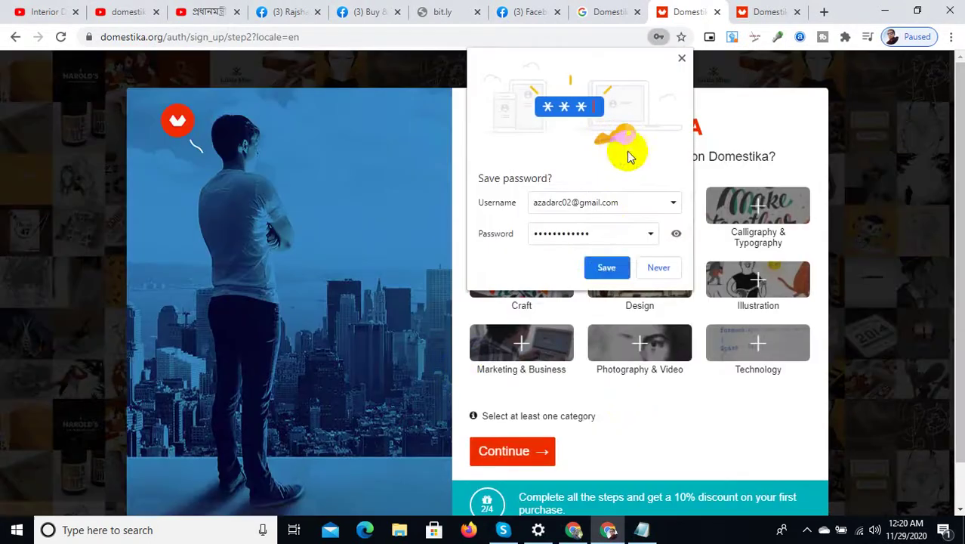
left_click(597, 269)
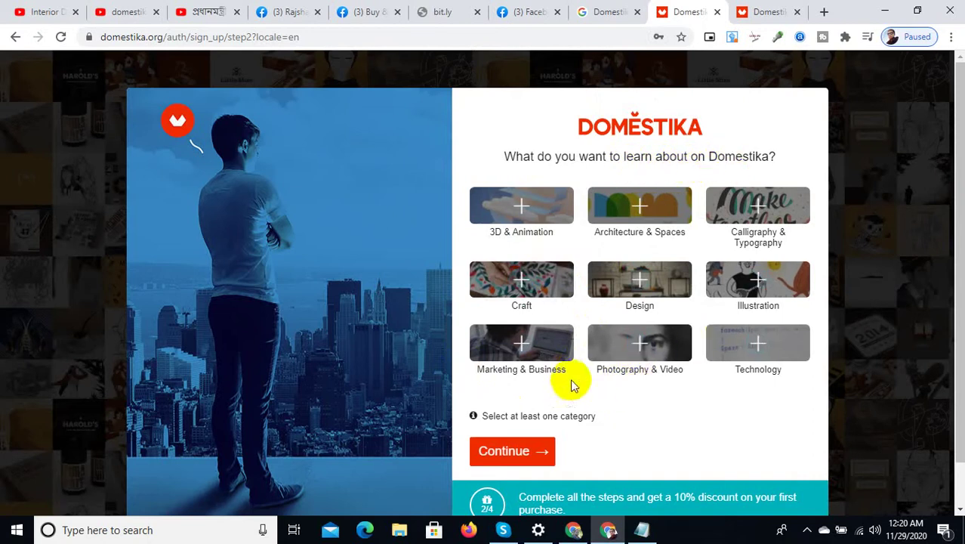
scroll(570, 366, "down", 1)
scroll(570, 367, "down", 1)
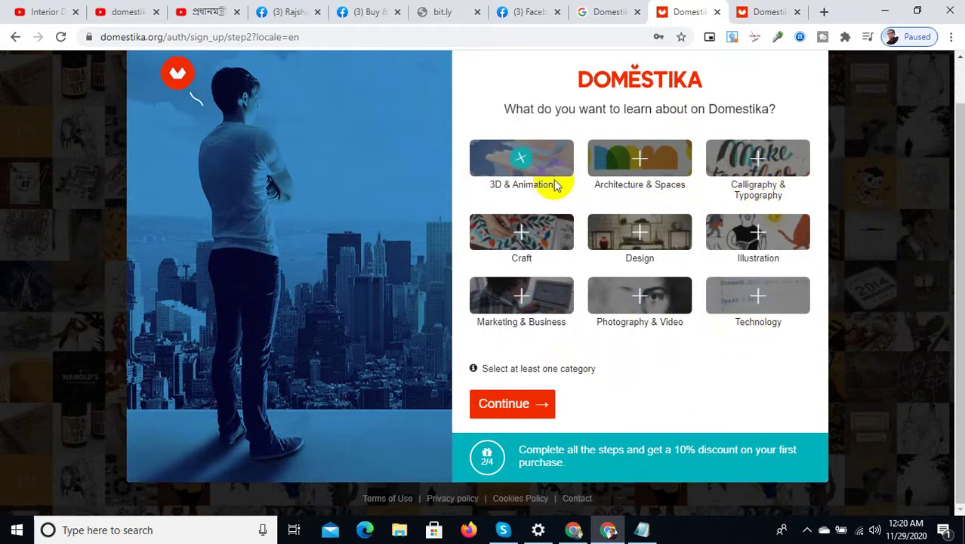
- Choose Illustration as an interest and continue past the friend-finding steps
left_click(726, 240)
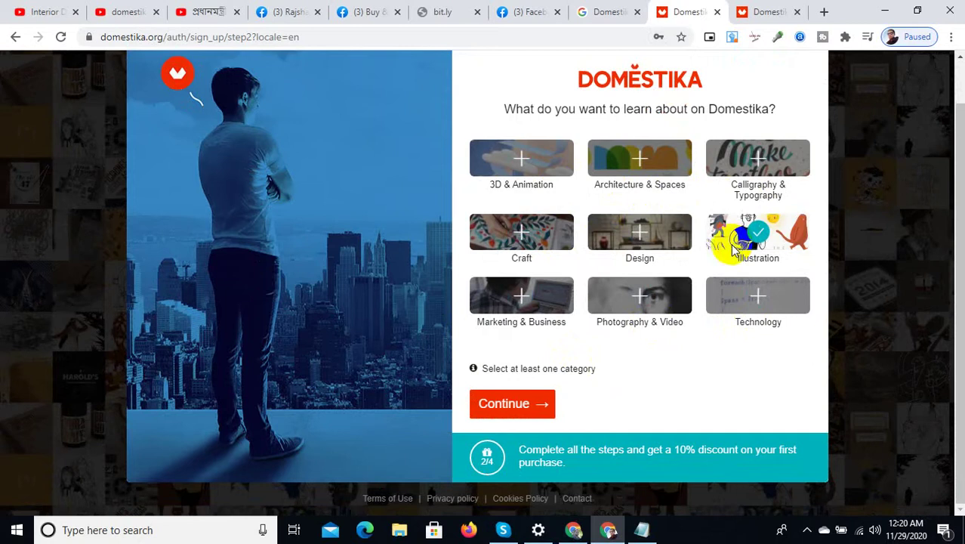
left_click(534, 408)
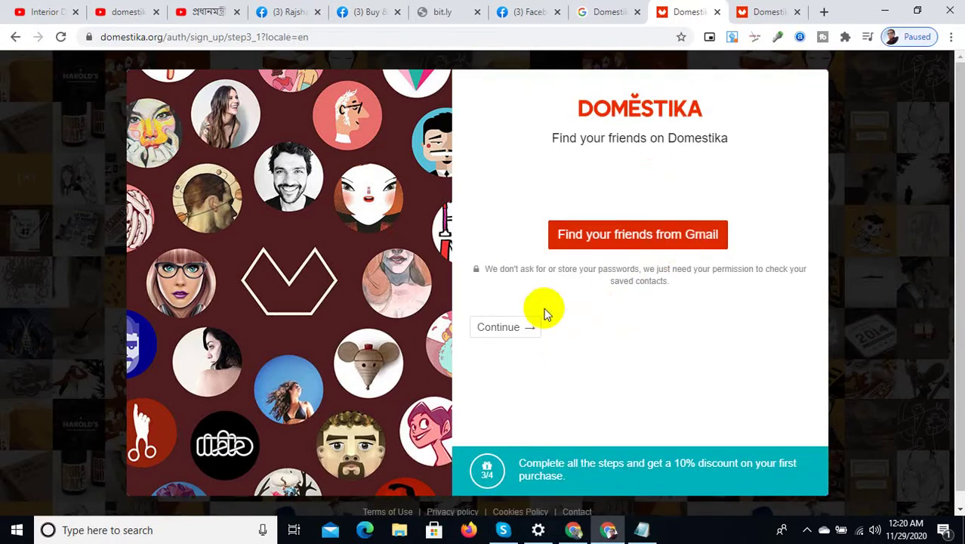
left_click(510, 339)
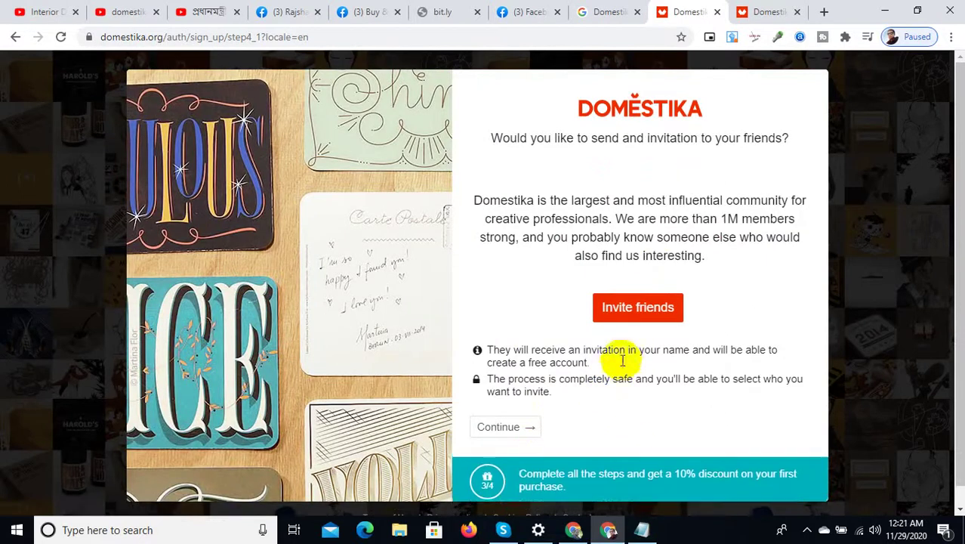
scroll(623, 361, "down", 1)
left_click(502, 407)
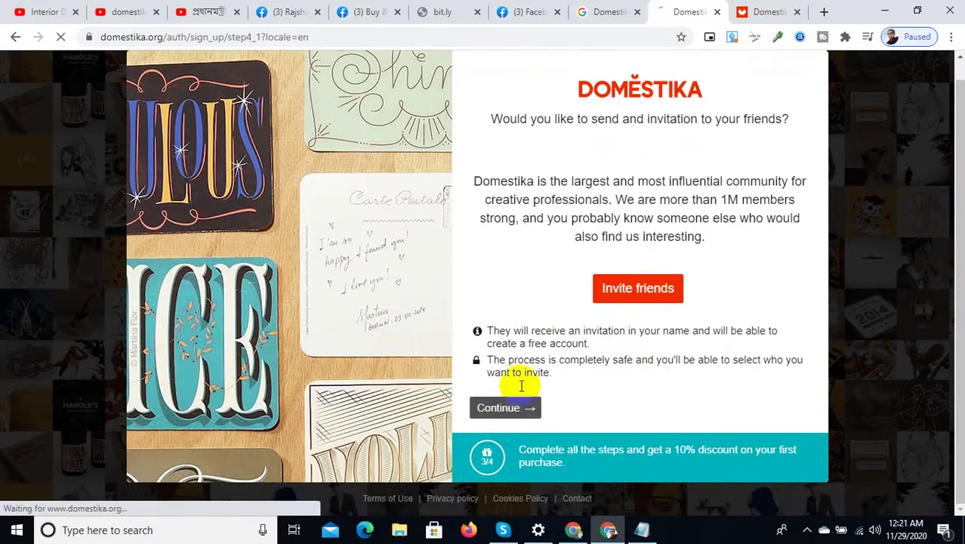
- Follow the suggested creatives, including domestika and anavictoriana, then continue to Gmail
left_click(624, 300)
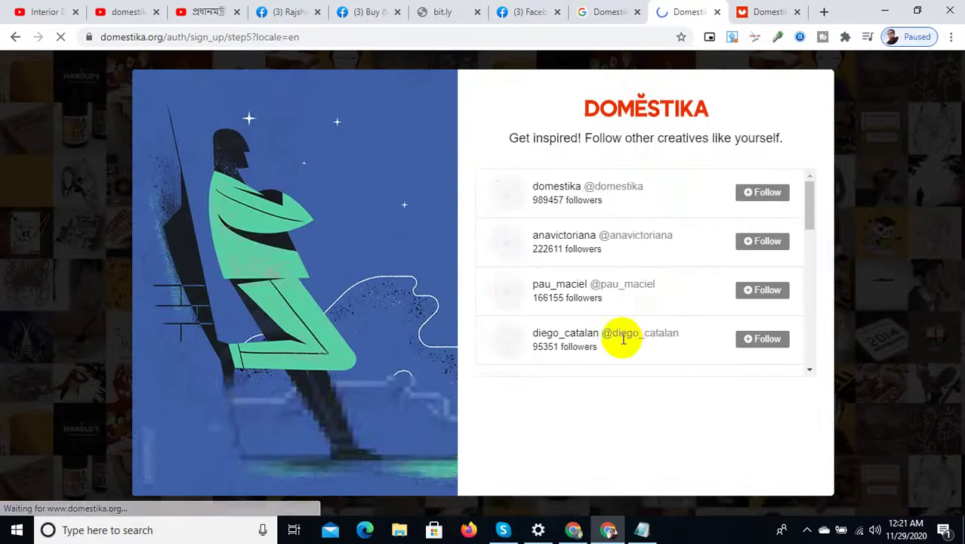
left_click(755, 192)
left_click(756, 294)
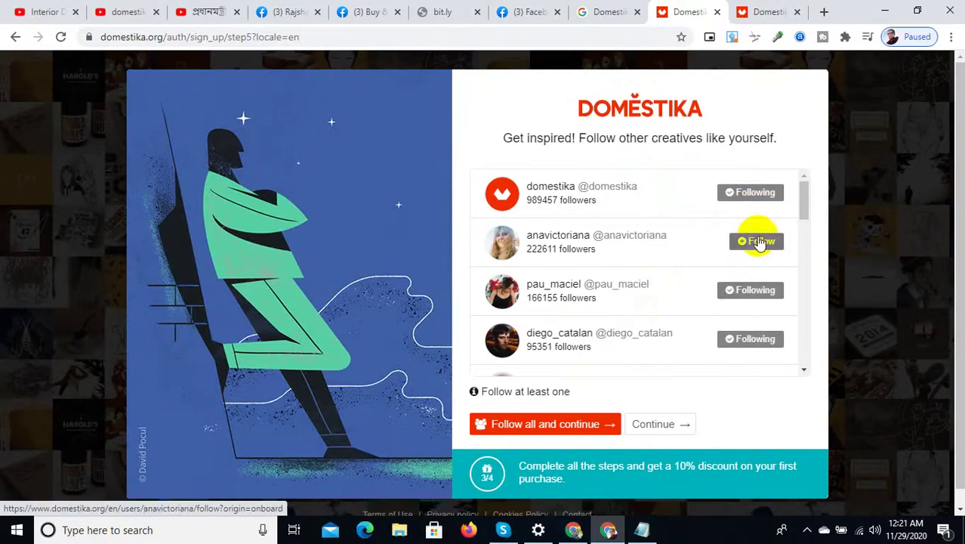
left_click(758, 241)
left_click(590, 424)
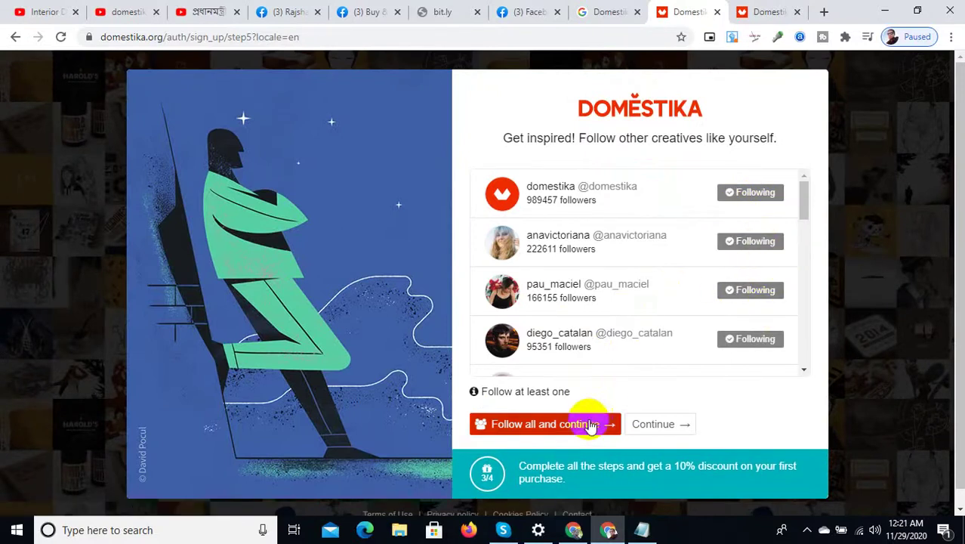
left_click(657, 423)
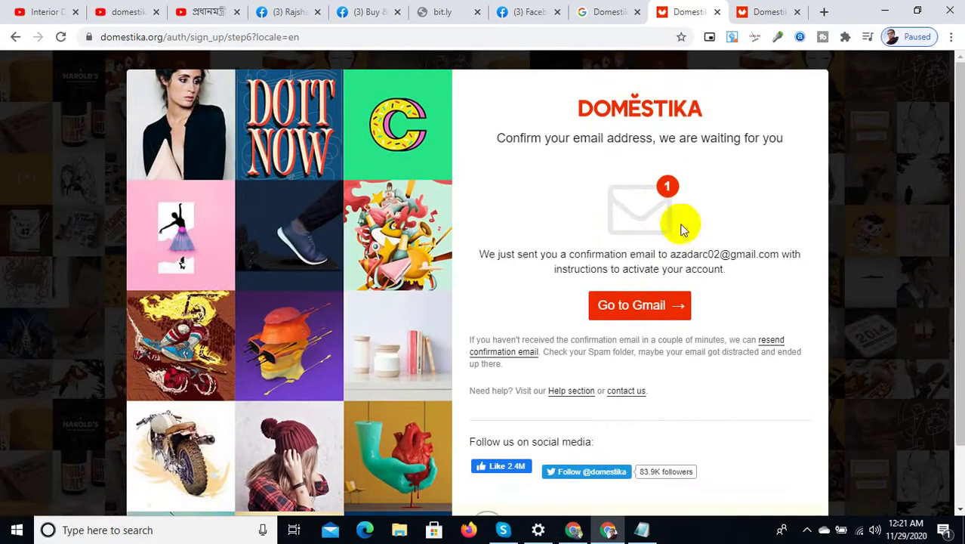
left_click(635, 318)
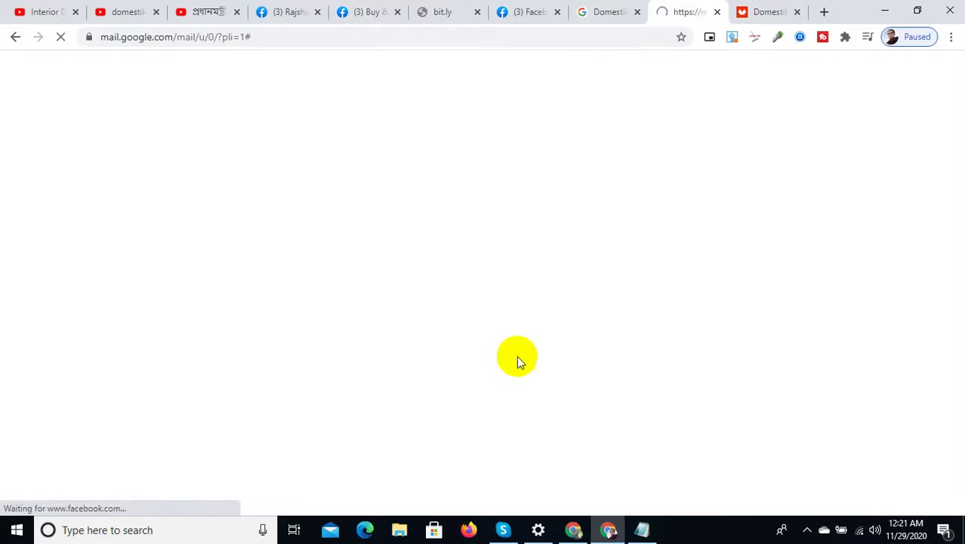
- Open Domestika's confirmation email under Gmail's Updates tab and click Confirm my account
left_click(513, 220)
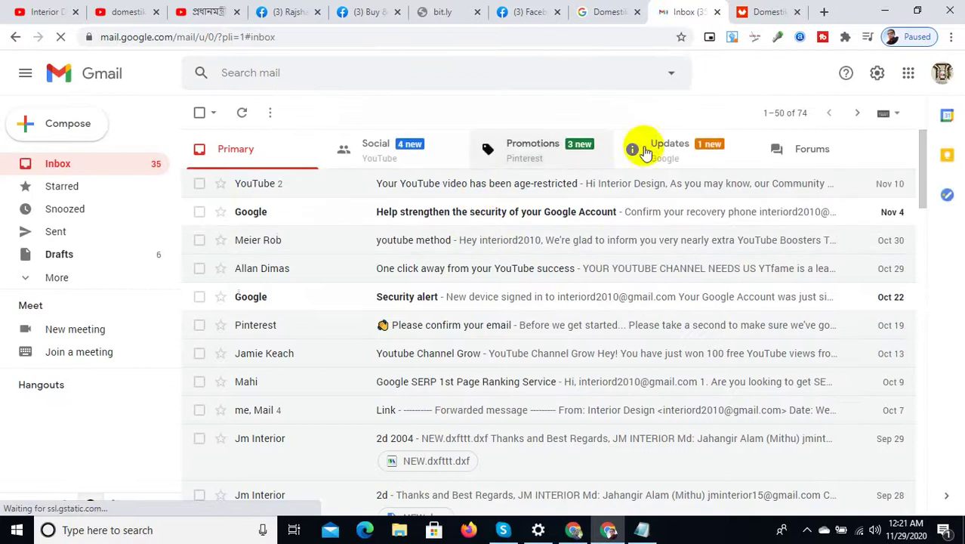
left_click(806, 530)
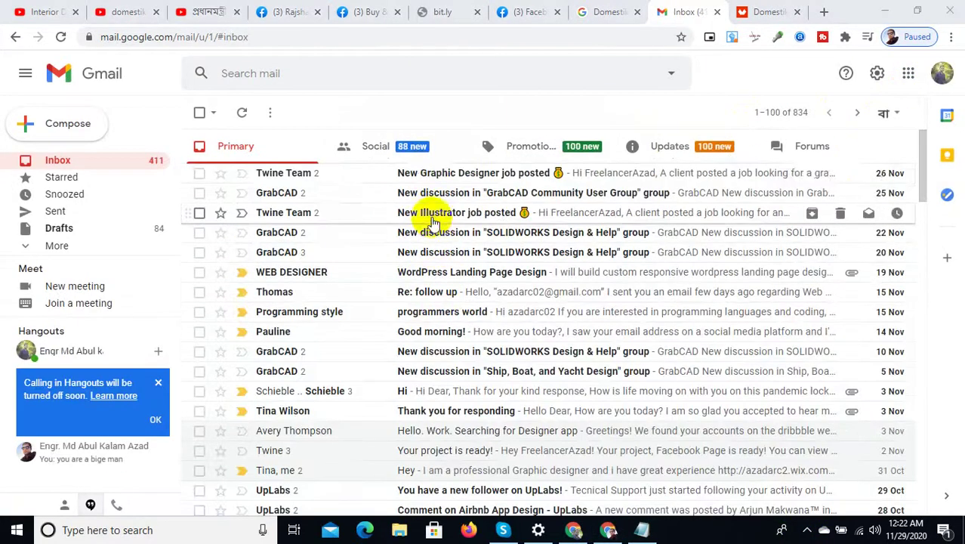
left_click(427, 162)
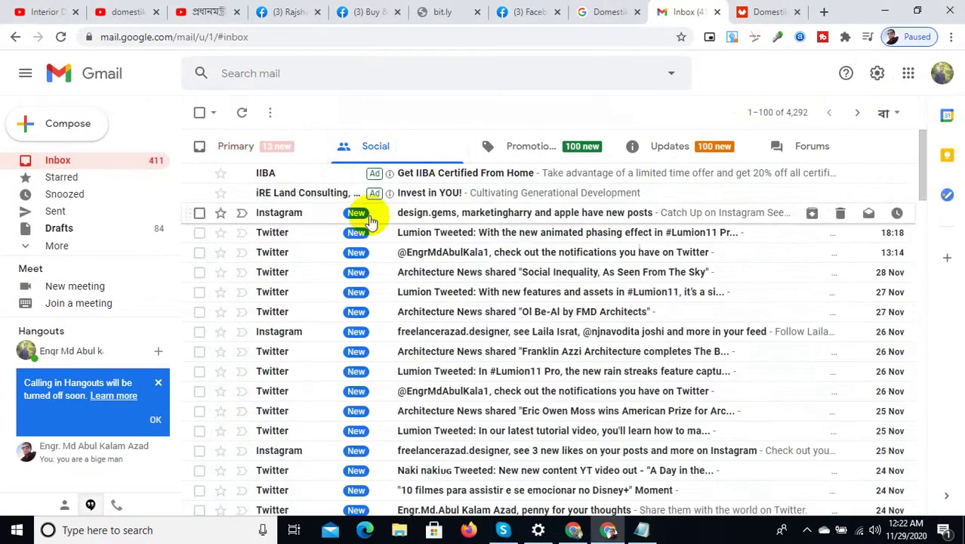
left_click(557, 148)
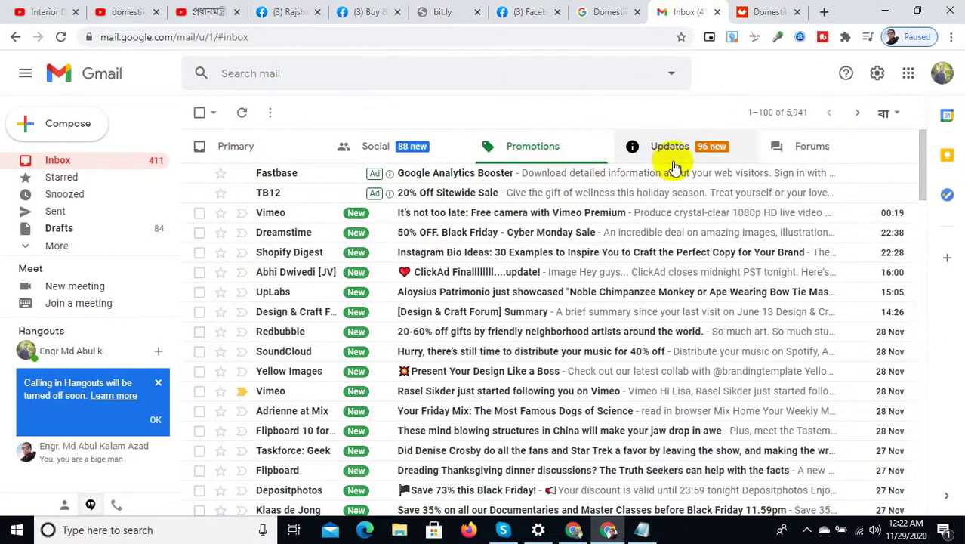
left_click(696, 150)
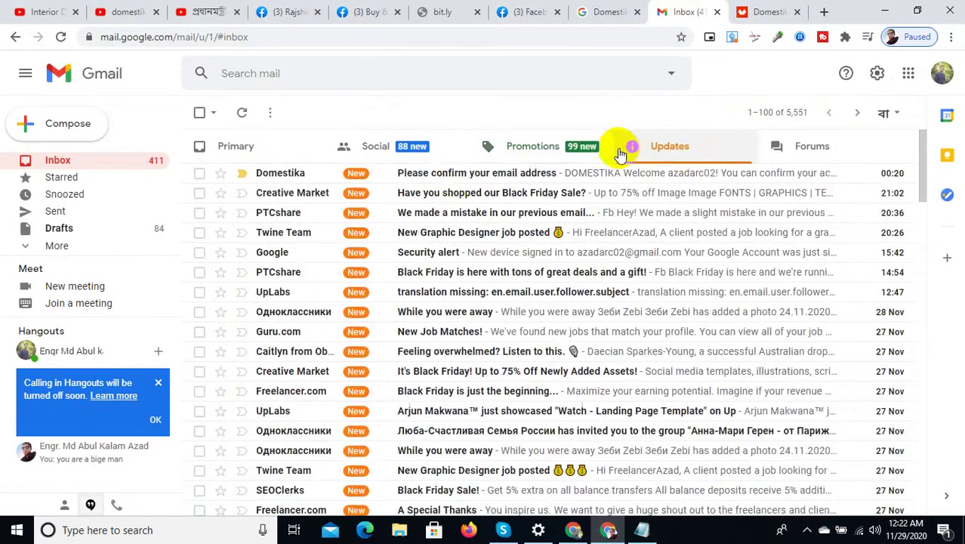
left_click(440, 182)
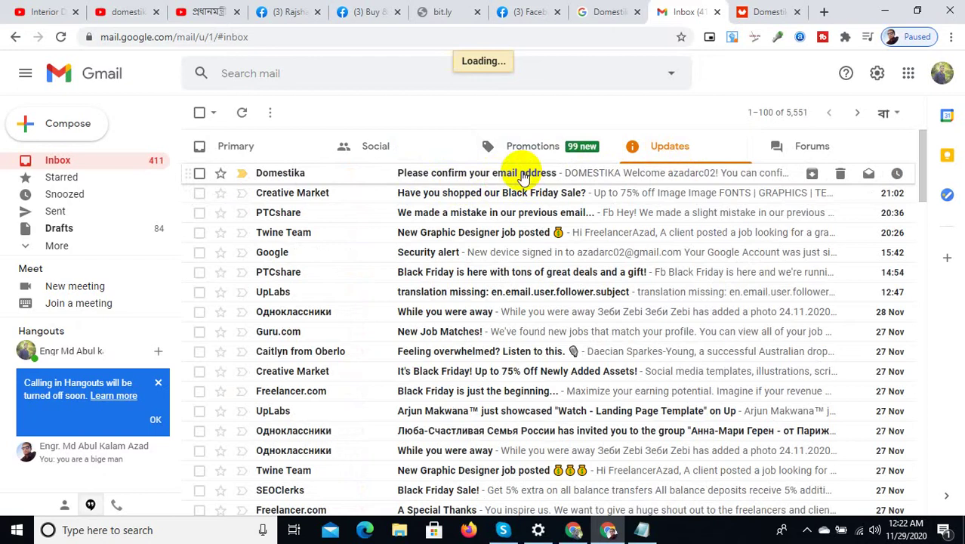
left_click(454, 180)
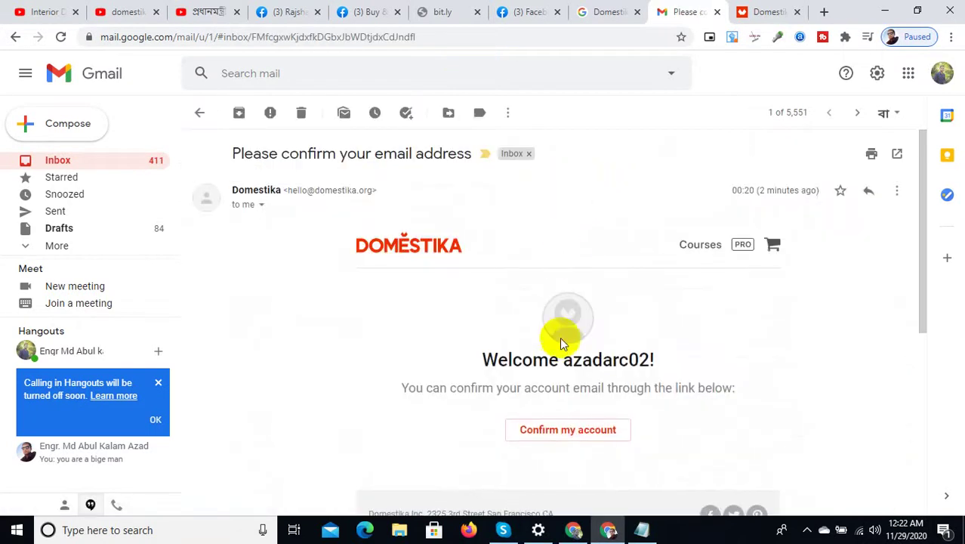
scroll(544, 402, "down", 1)
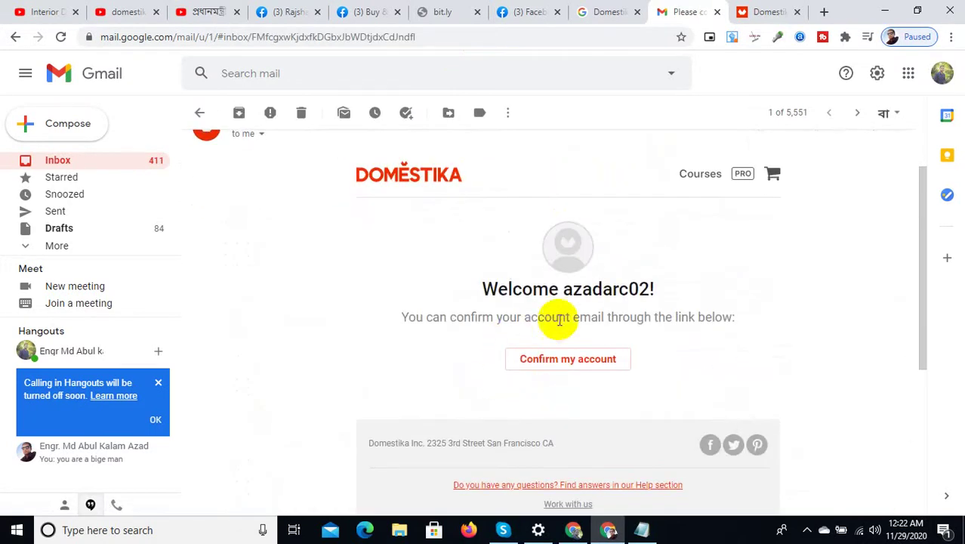
left_click(592, 361)
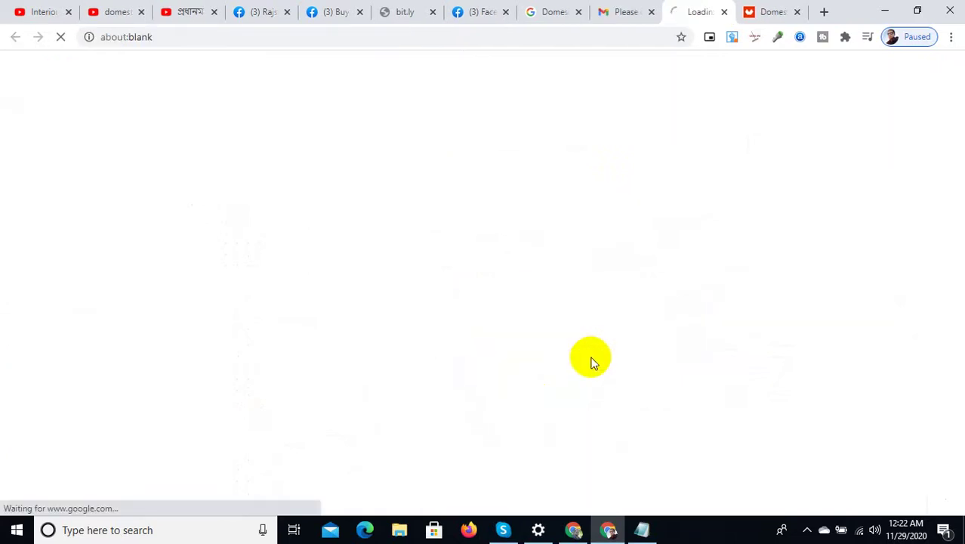
- Switch to the new Domestika tab and close the 'You've confirmed your email' message
left_click(627, 12)
scroll(625, 354, "down", 2)
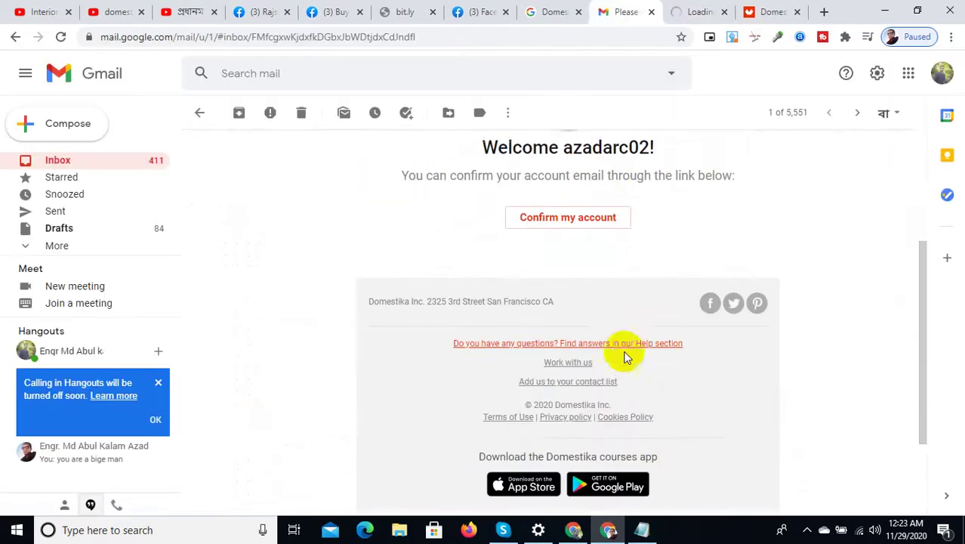
left_click(693, 12)
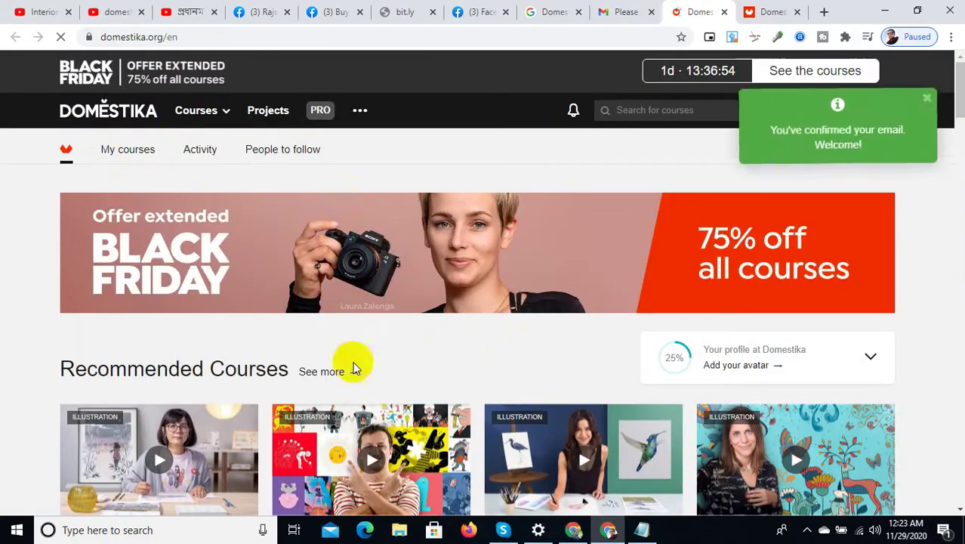
left_click(694, 109)
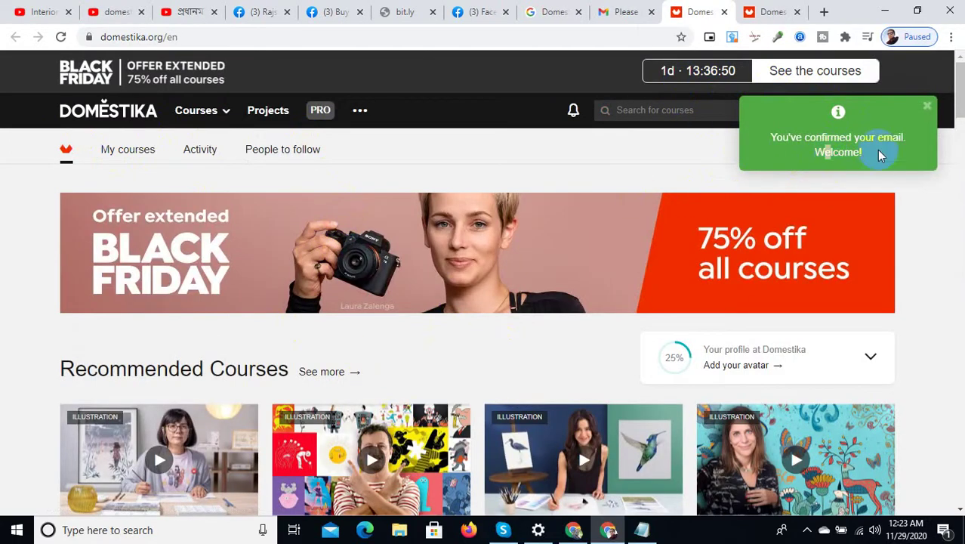
left_click_drag(784, 137, 908, 134)
left_click(927, 112)
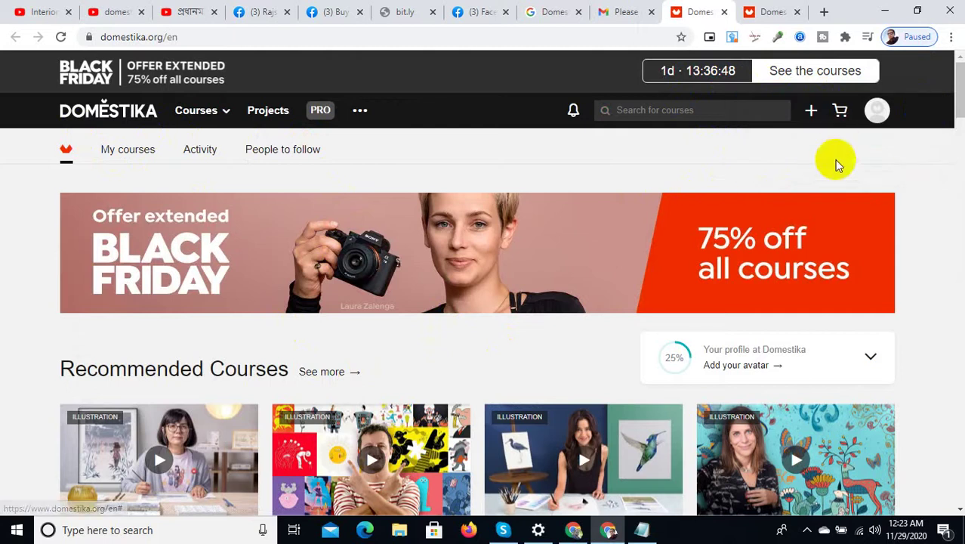
- Scroll through the signed-in home page's recommended courses and course categories
scroll(549, 302, "down", 2)
scroll(323, 351, "down", 2)
scroll(365, 364, "up", 2)
scroll(364, 364, "up", 2)
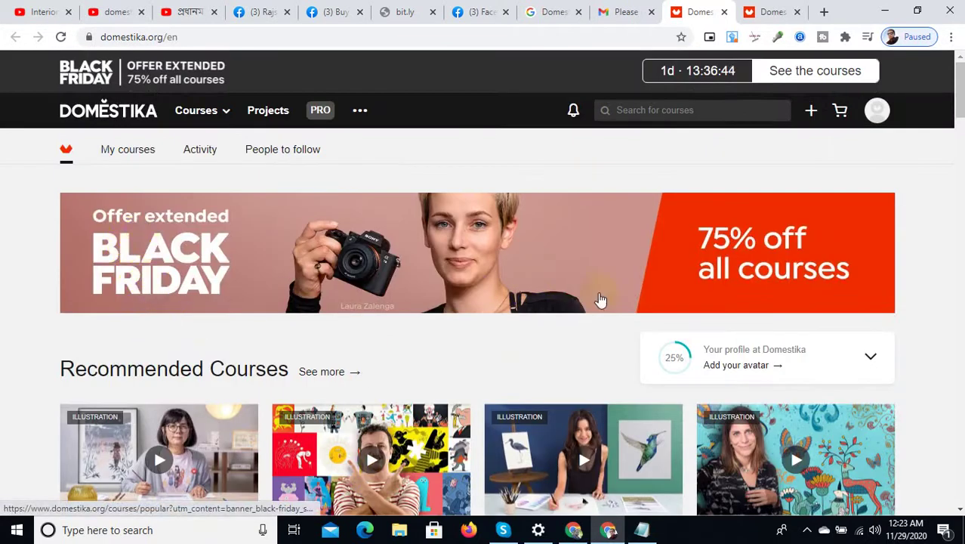
scroll(585, 394, "down", 3)
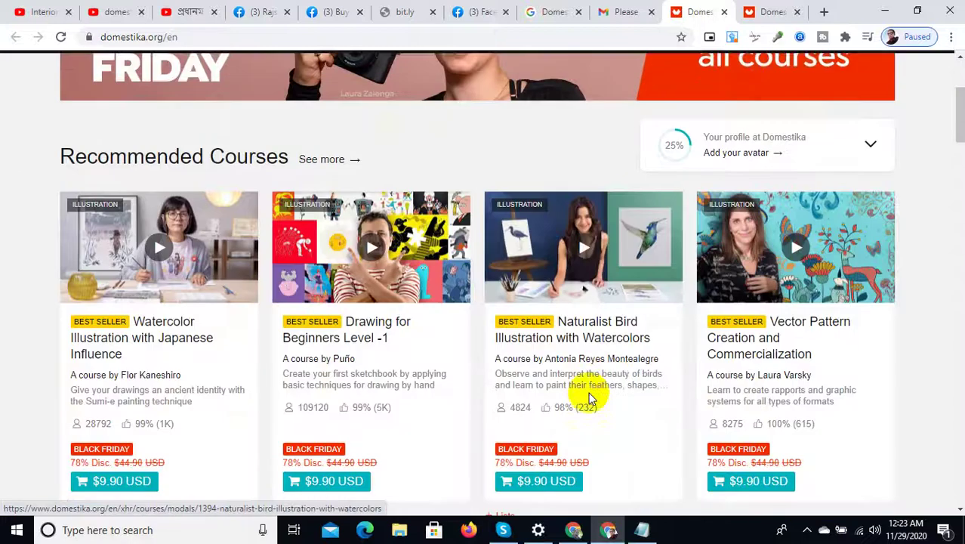
scroll(581, 400, "down", 3)
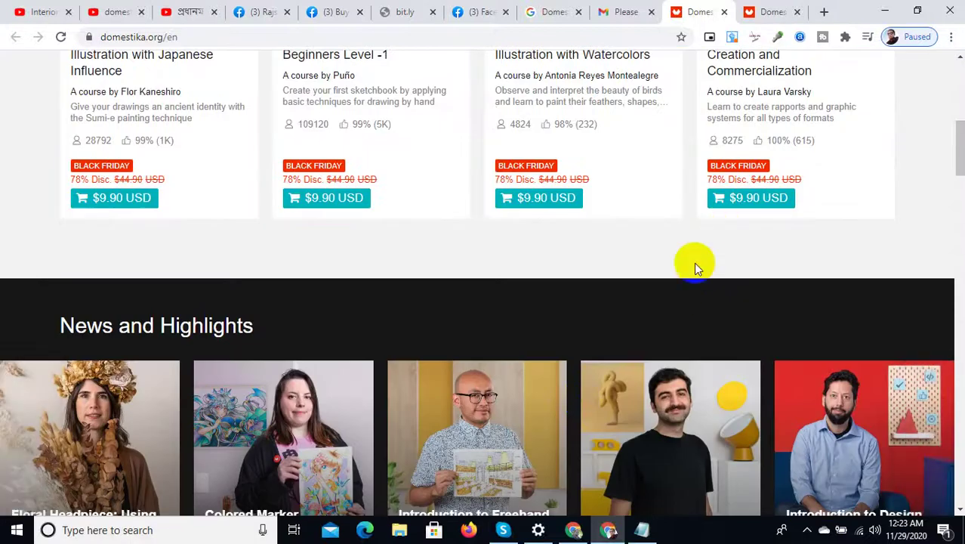
scroll(486, 375, "down", 3)
scroll(424, 371, "down", 3)
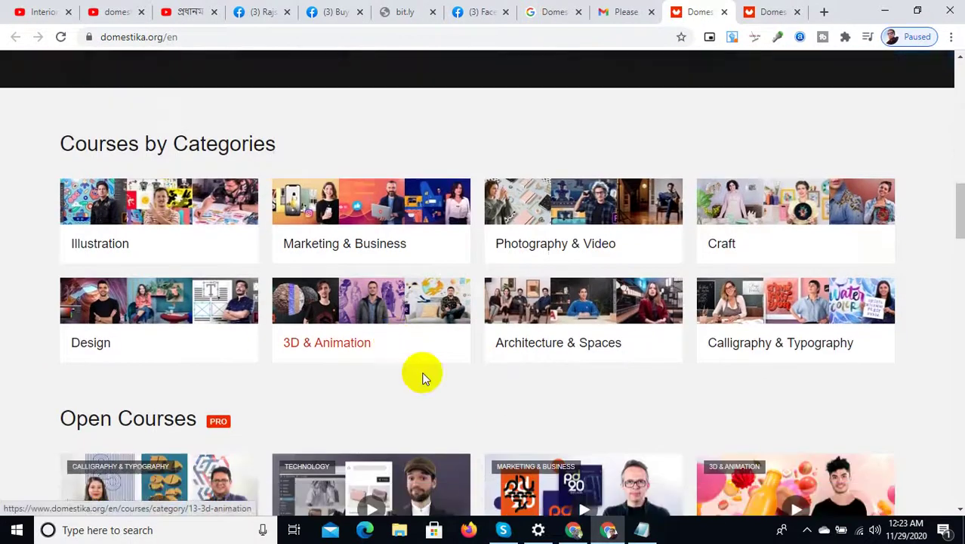
scroll(422, 376, "down", 3)
scroll(447, 379, "down", 3)
scroll(528, 372, "down", 3)
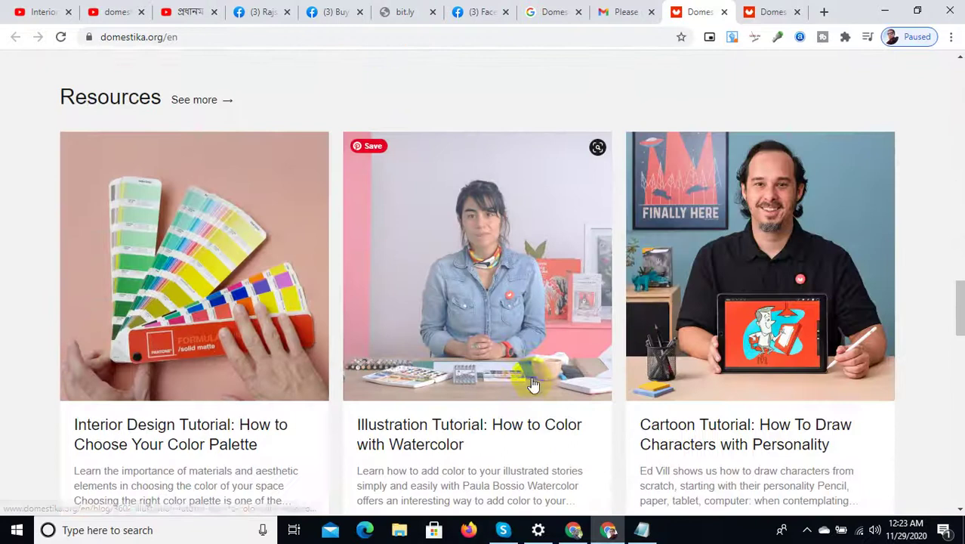
scroll(534, 378, "down", 4)
scroll(291, 387, "down", 3)
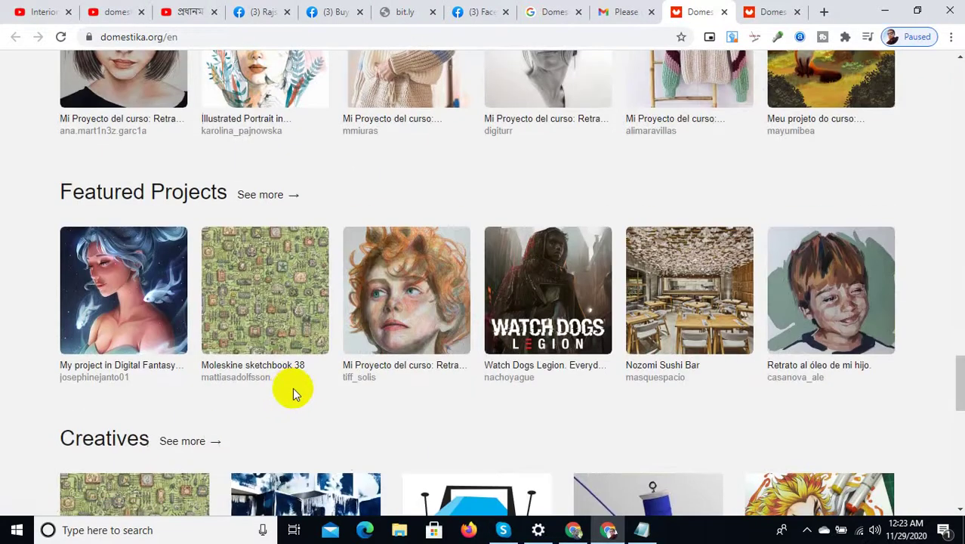
scroll(416, 397, "down", 3)
scroll(417, 397, "down", 3)
scroll(641, 376, "up", 1)
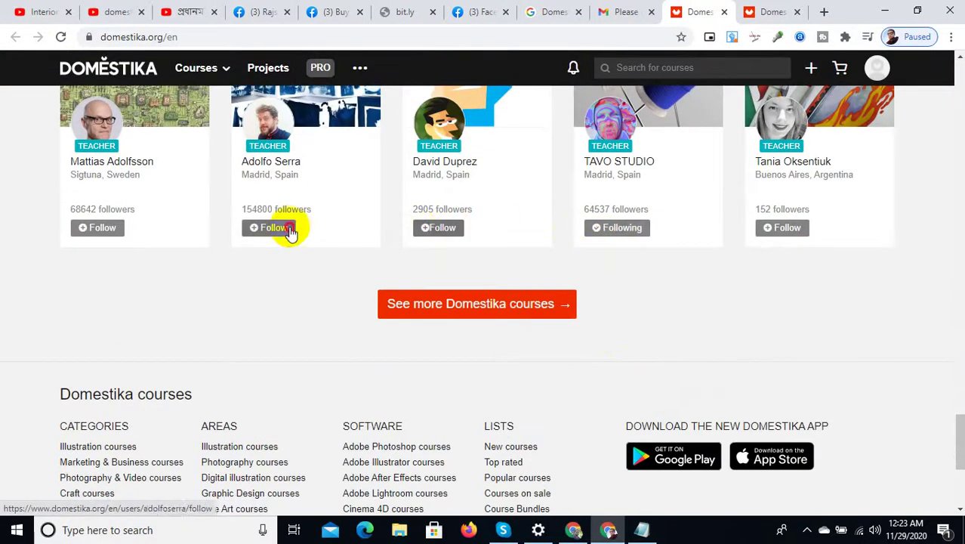
- Follow featured Creatives teachers and open one teacher's profile in a new tab
left_click(115, 232)
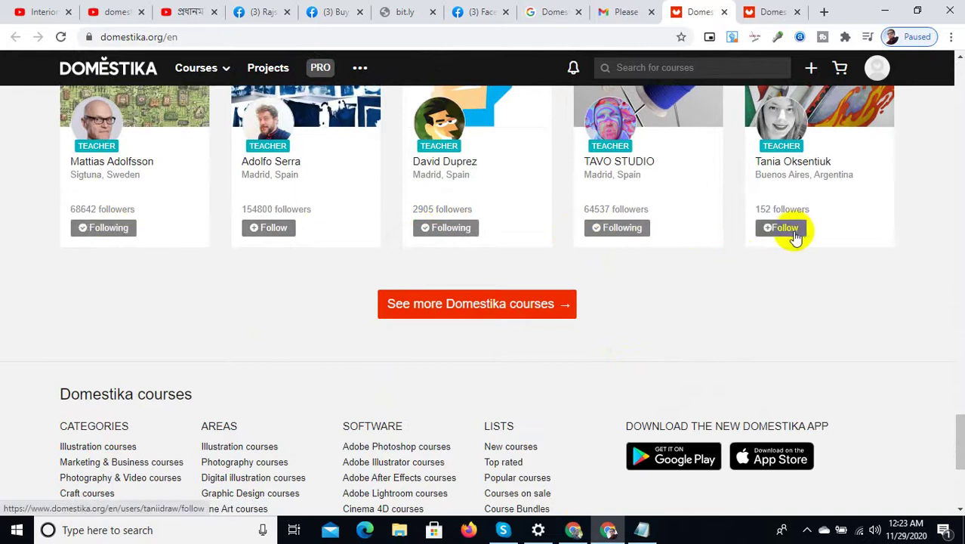
scroll(317, 168, "up", 3)
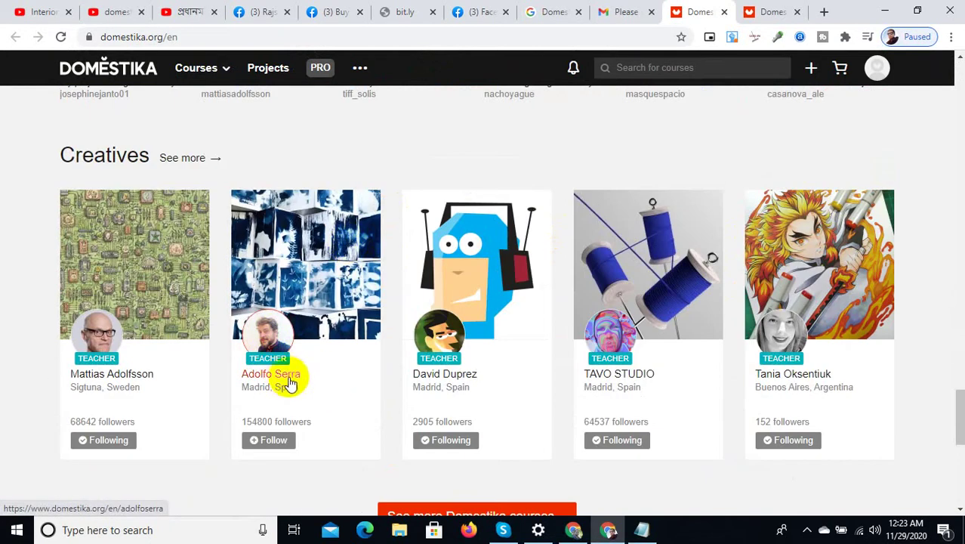
left_click(290, 380, "ctrl")
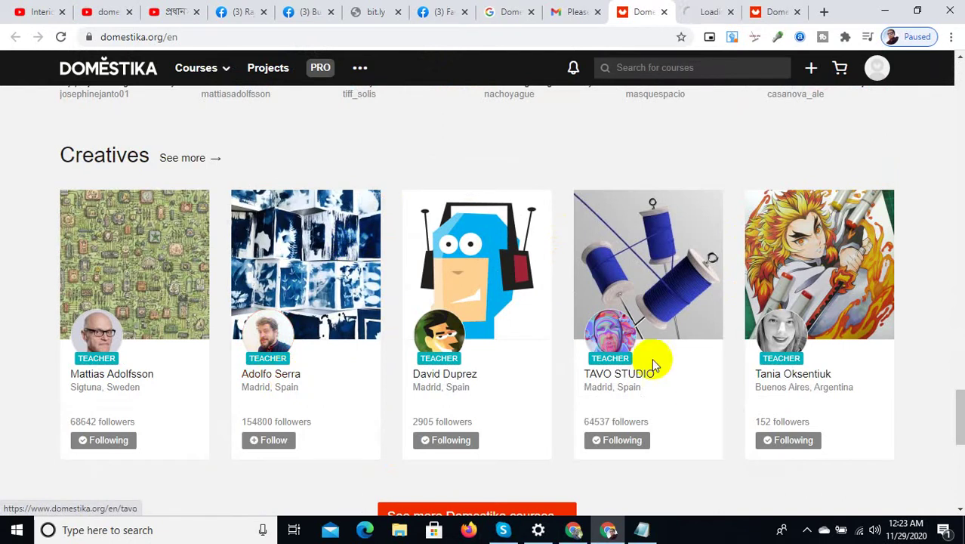
left_click(714, 11)
left_click(770, 11)
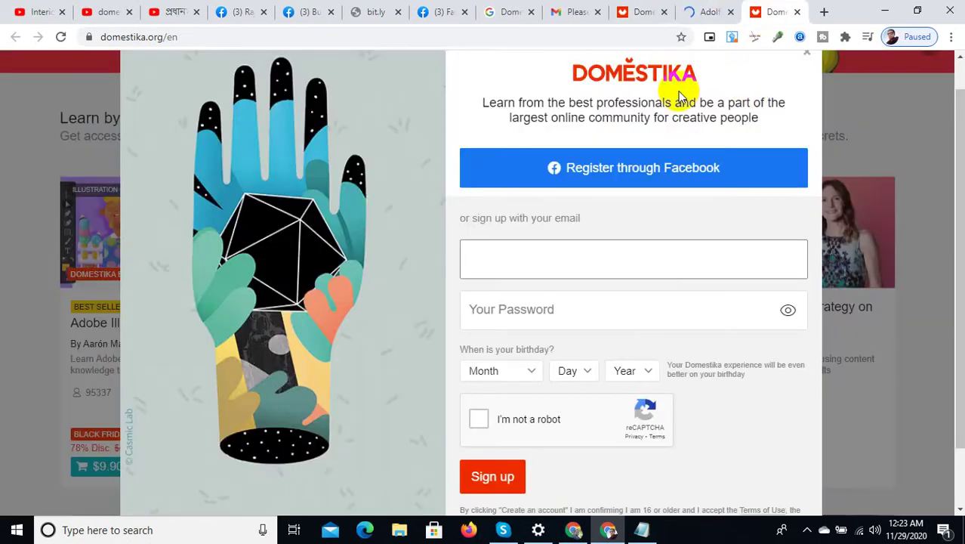
left_click(658, 7)
scroll(831, 226, "up", 8)
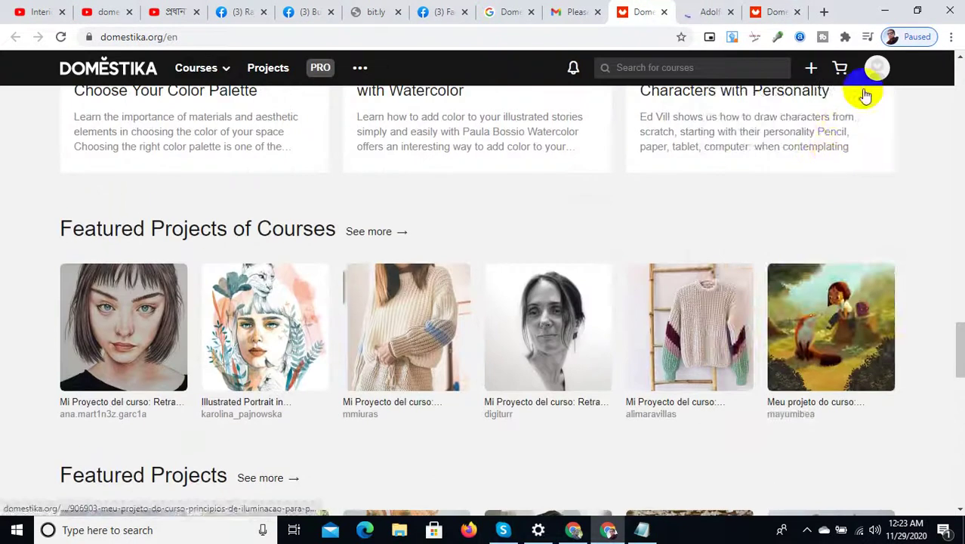
left_click(875, 72)
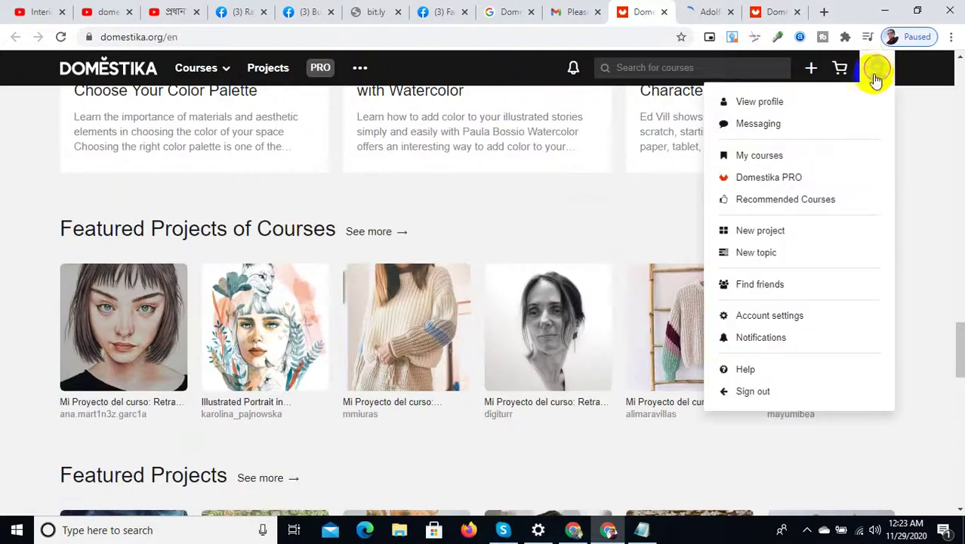
- Browse the teacher's profile and open 'Illustration Techniques to Unlock your Creativity' in a new tab
left_click(767, 102)
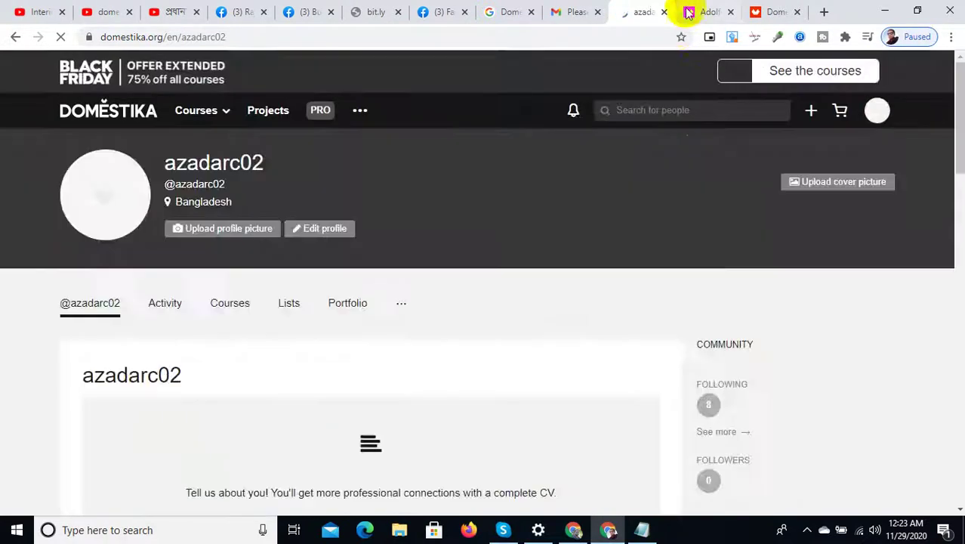
left_click(698, 9)
scroll(291, 302, "down", 3)
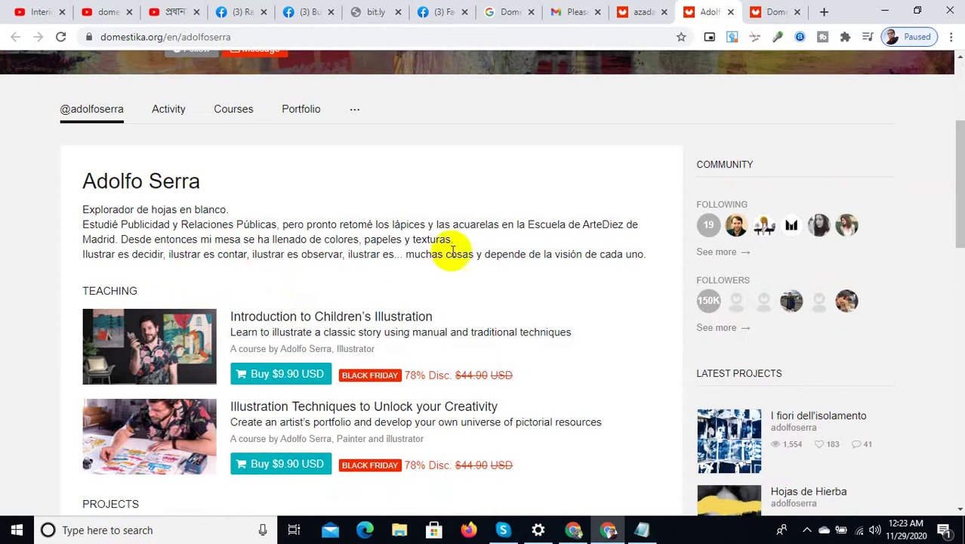
scroll(257, 355, "down", 3)
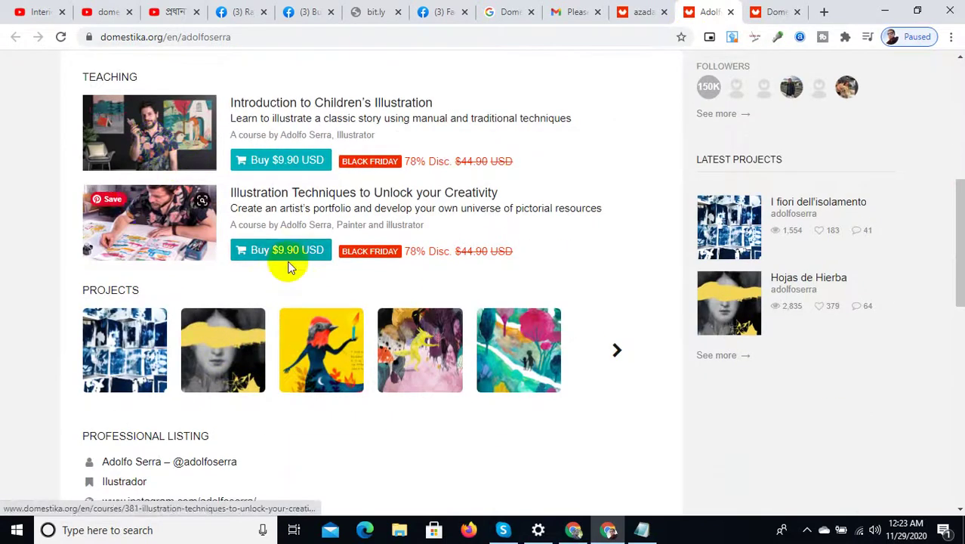
scroll(287, 263, "down", 3)
scroll(384, 281, "down", 3)
scroll(351, 339, "down", 3)
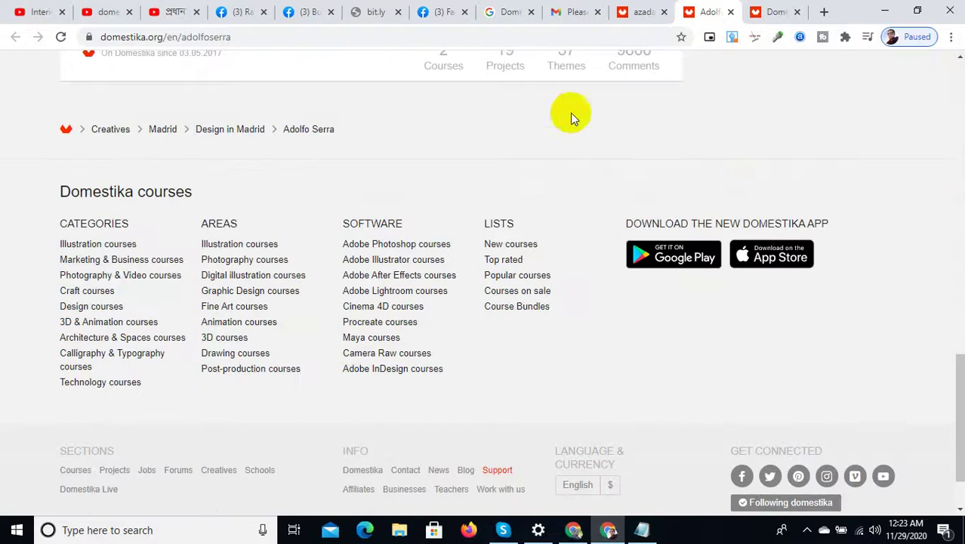
scroll(639, 76, "up", 1)
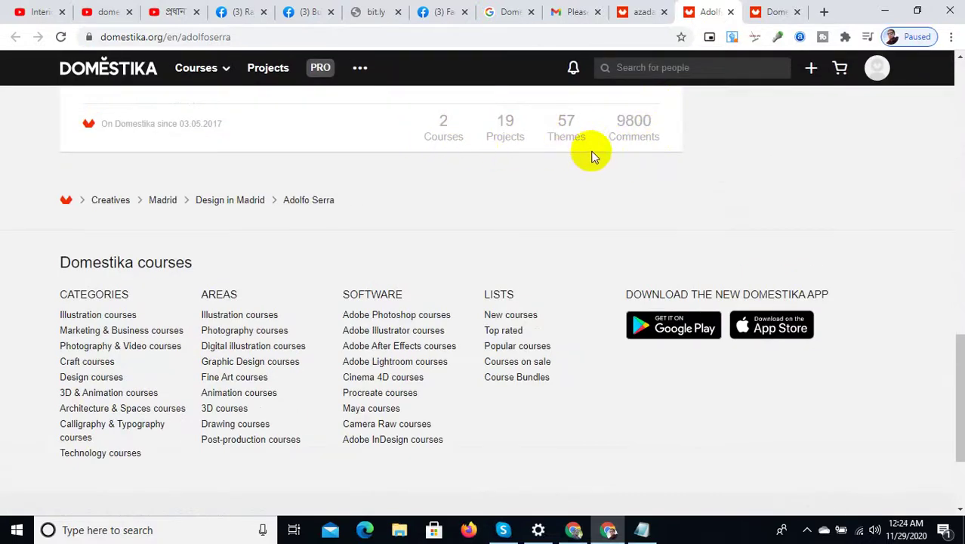
scroll(522, 198, "down", 3)
scroll(260, 344, "up", 1)
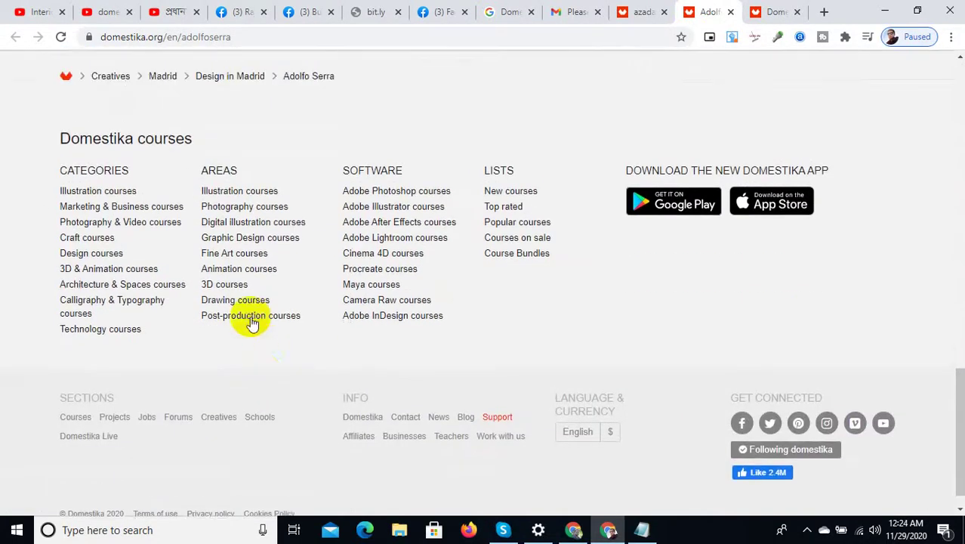
scroll(248, 319, "up", 5)
scroll(179, 313, "up", 2)
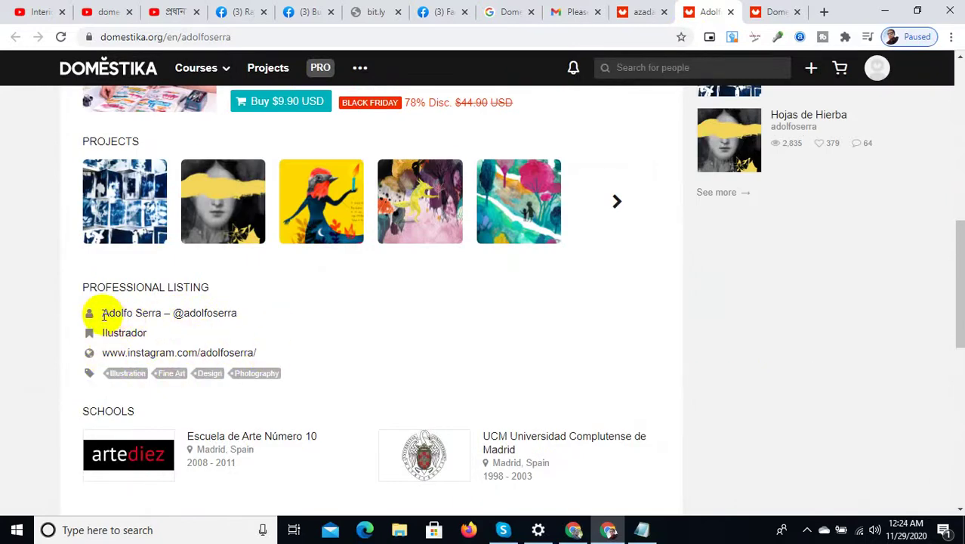
scroll(189, 313, "up", 1)
scroll(311, 266, "up", 3)
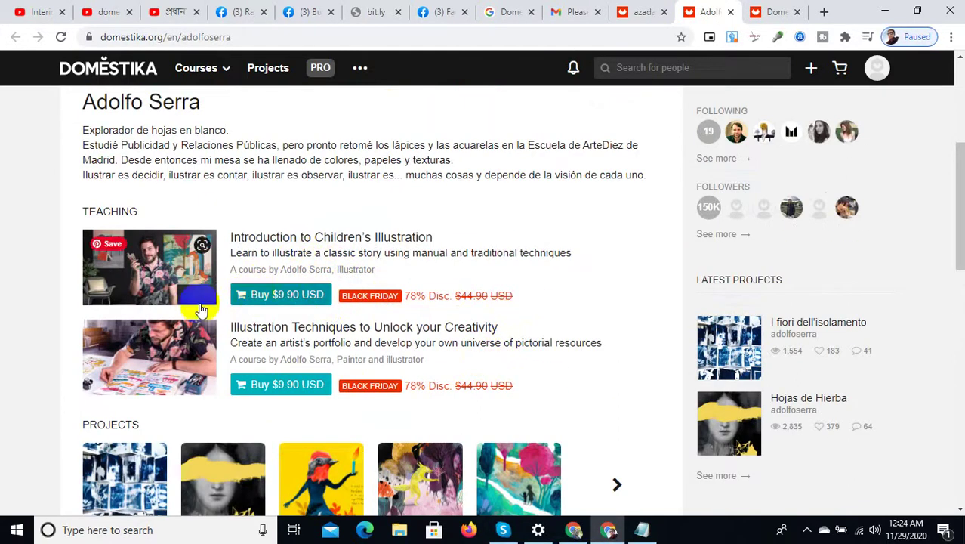
middle_click(145, 381)
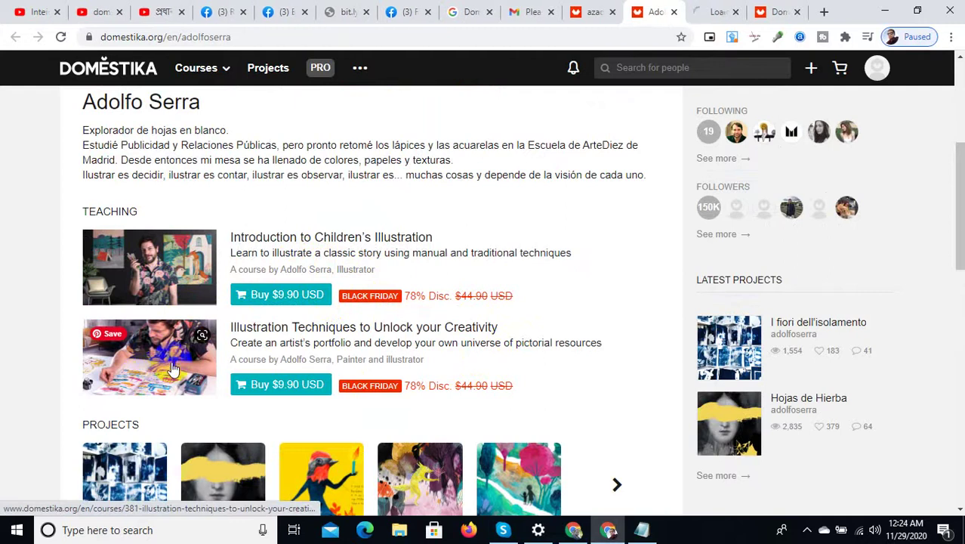
- Play the course's preview video and skip ahead on its timeline
left_click(699, 11)
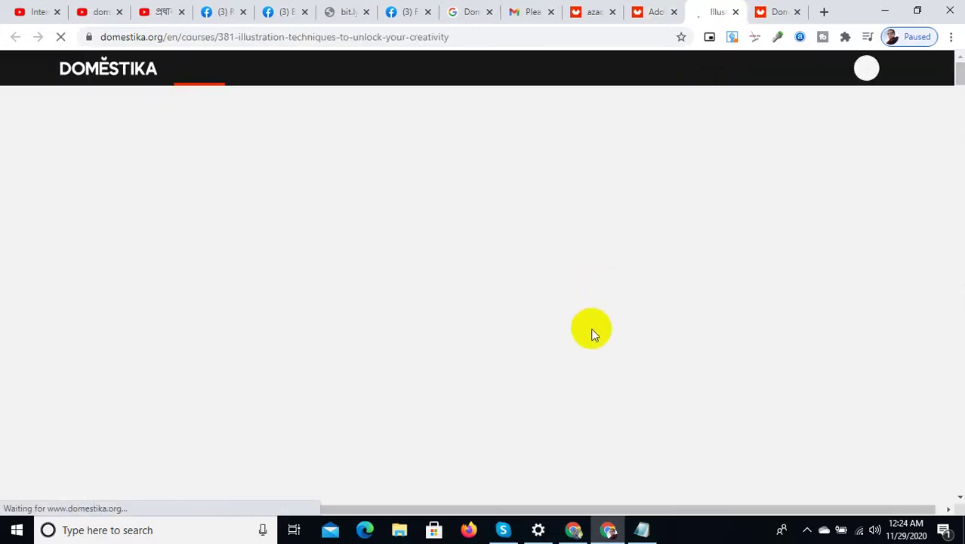
scroll(490, 330, "down", 3)
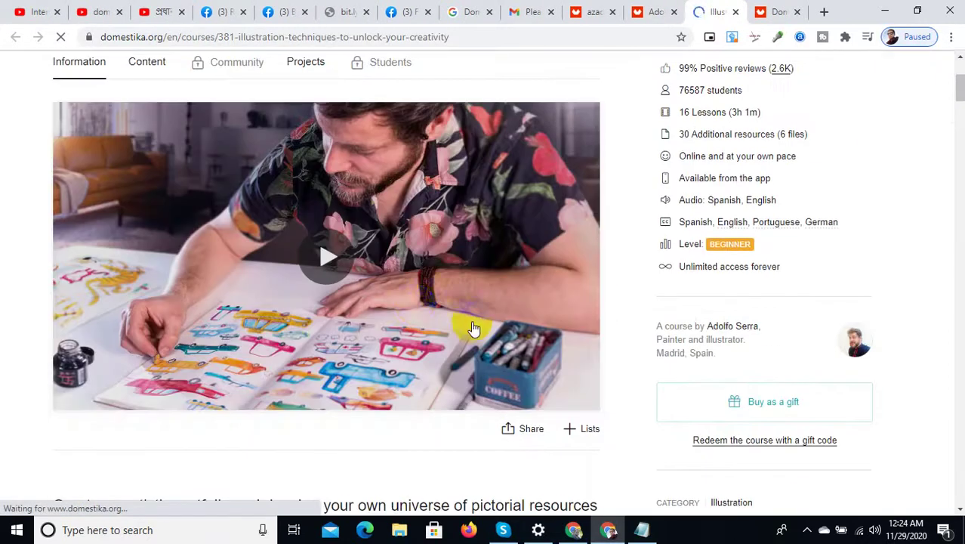
left_click(341, 266)
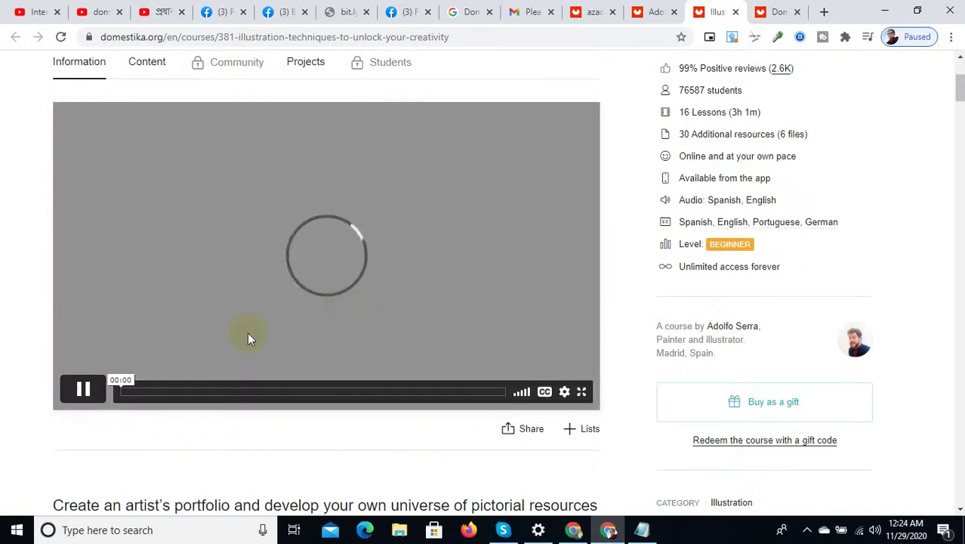
scroll(226, 338, "down", 1)
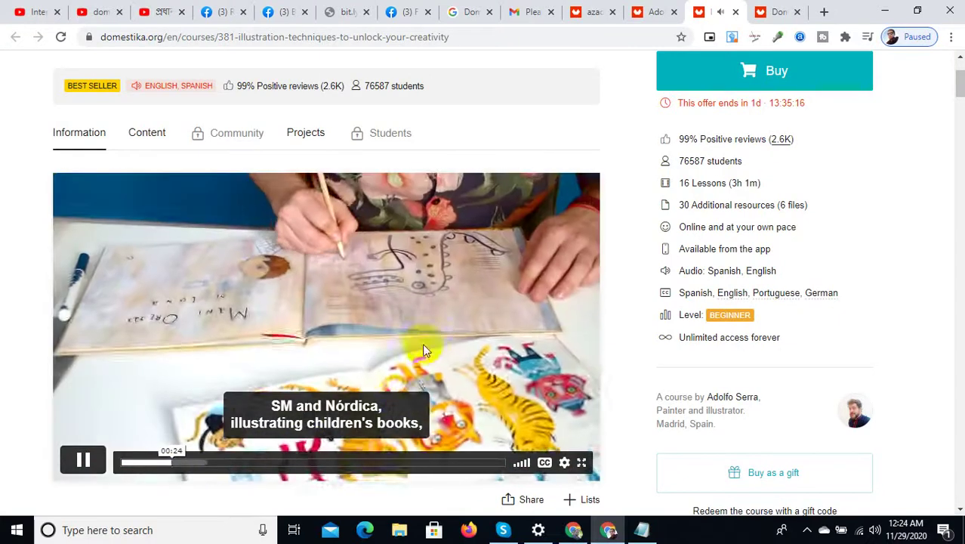
left_click(204, 464)
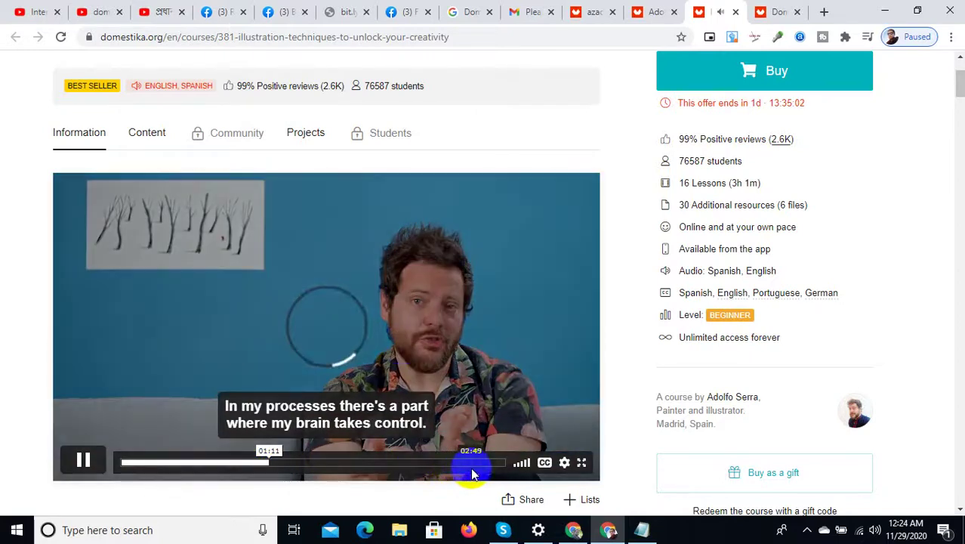
- Scroll through the course page with its $9.90 price and 16 lessons, then back up
scroll(350, 350, "down", 4)
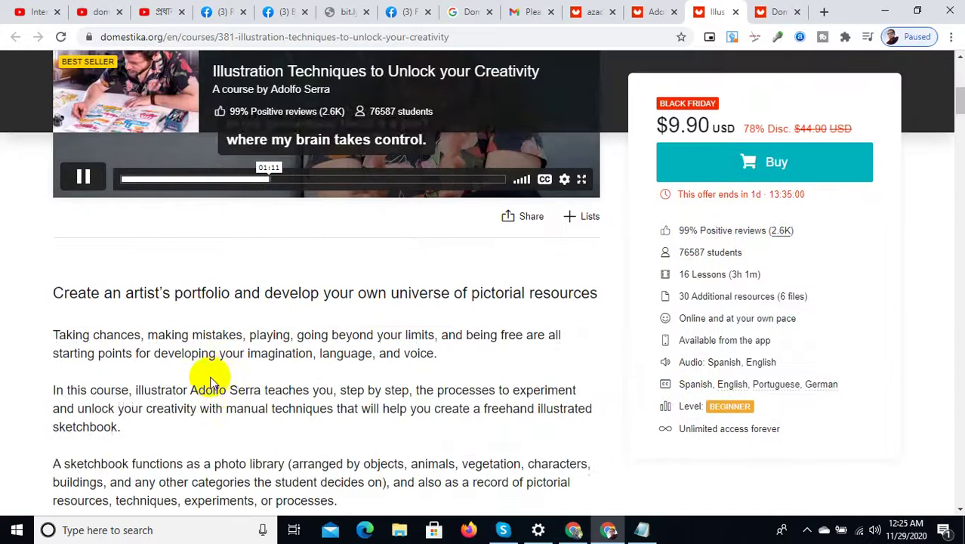
scroll(209, 377, "down", 6)
scroll(261, 383, "down", 3)
scroll(241, 370, "down", 4)
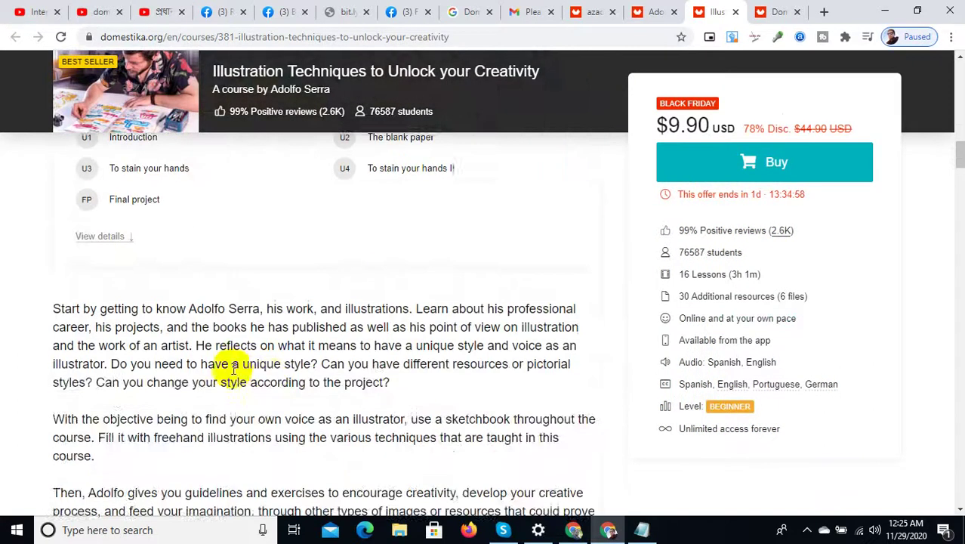
scroll(203, 332, "up", 2)
scroll(318, 302, "up", 4)
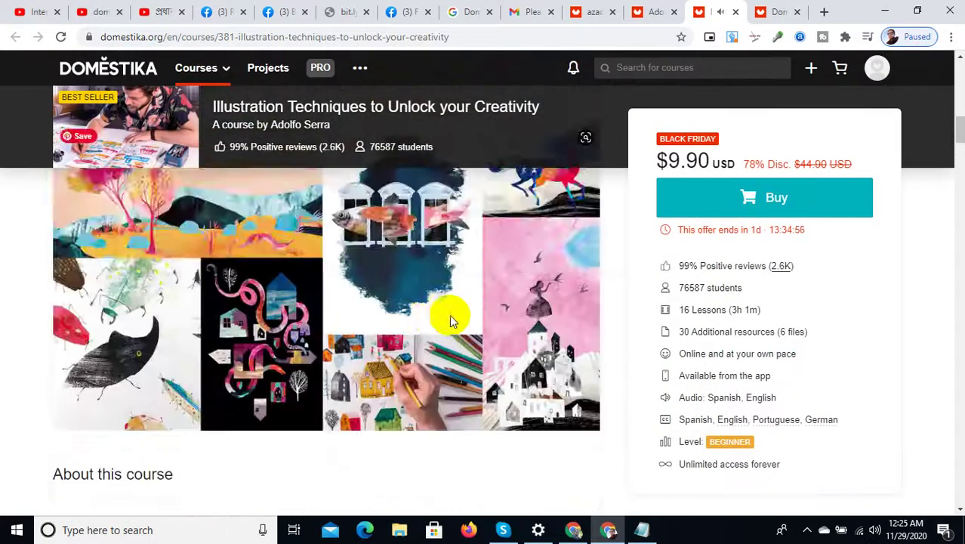
scroll(430, 295, "up", 4)
scroll(340, 279, "up", 5)
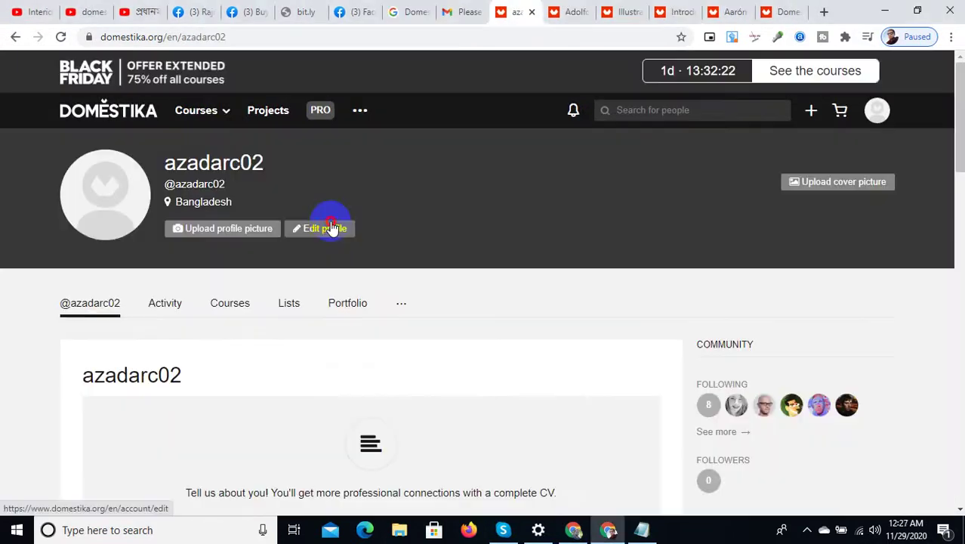
- Go to Edit profile and choose Select image beside User image to open the file dialog
left_click(330, 228)
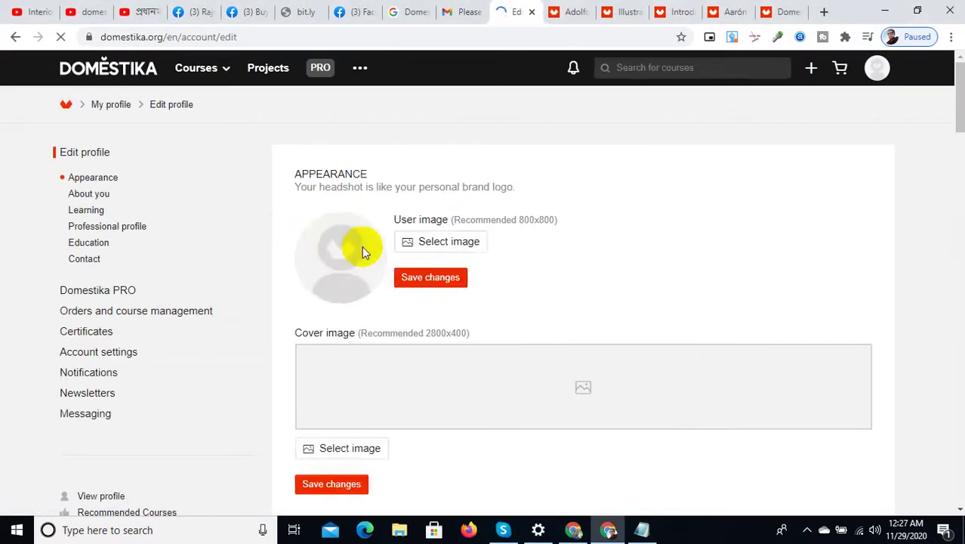
left_click(443, 251)
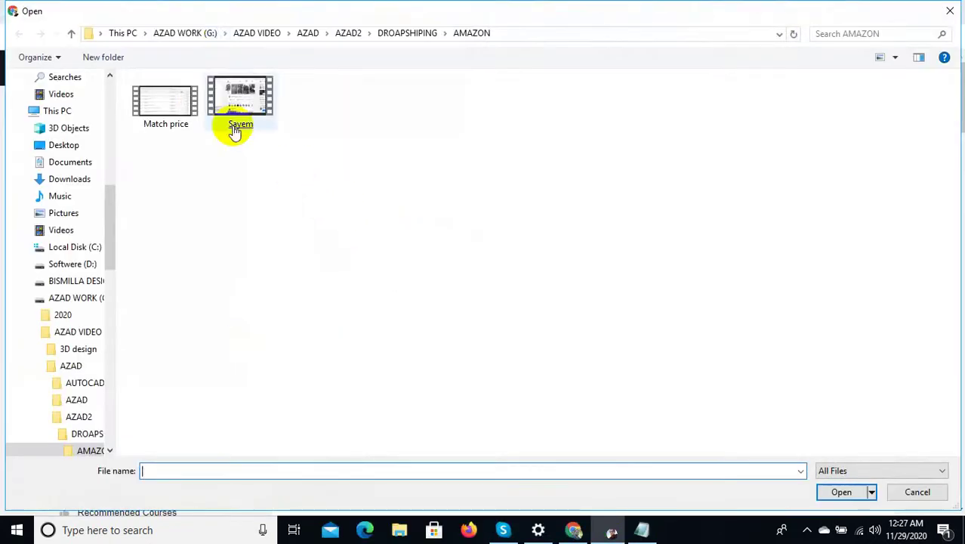
left_click(184, 38)
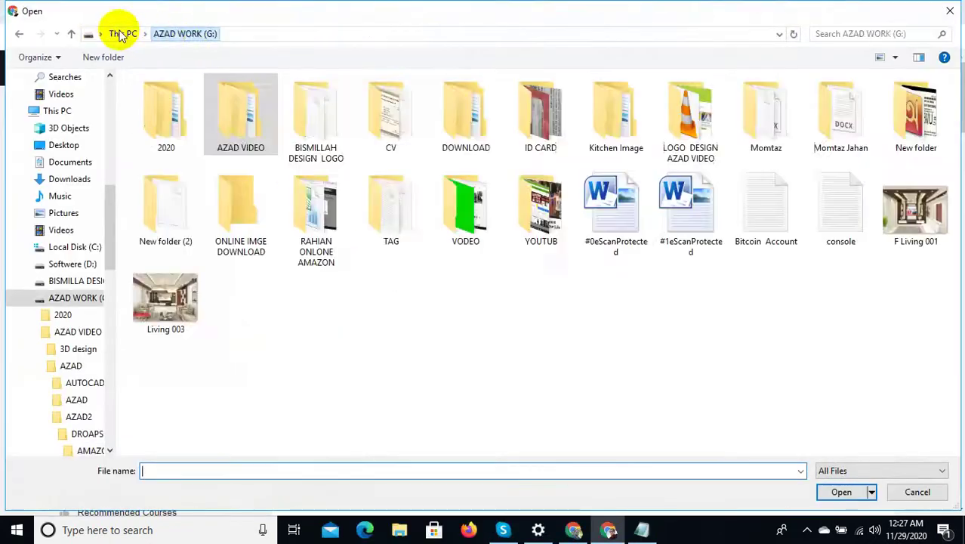
- Navigate to BISMILLA DESIGN (F:) > DESIGN + All Download File > ALL FILE FRIEND DESIGN in Large icons view
left_click(123, 34)
double_click(310, 257)
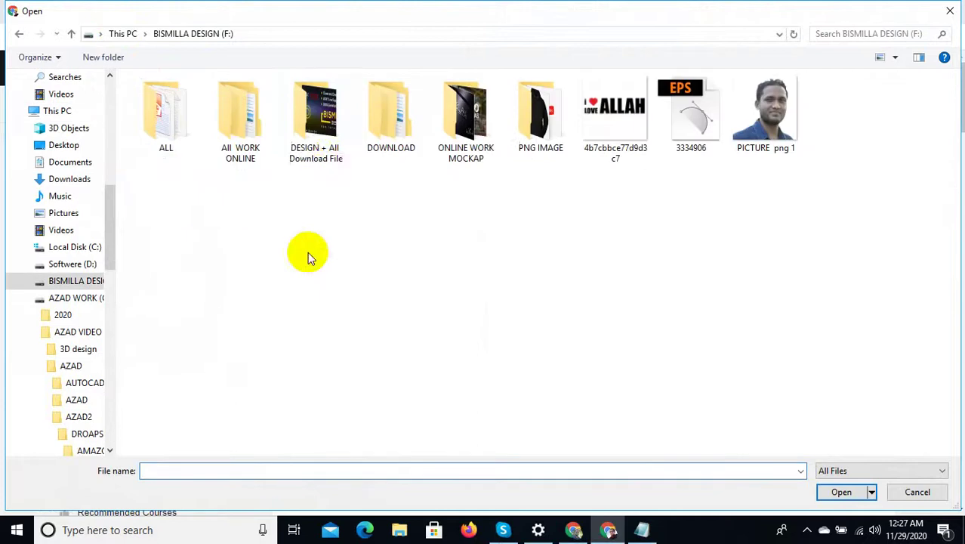
double_click(263, 142)
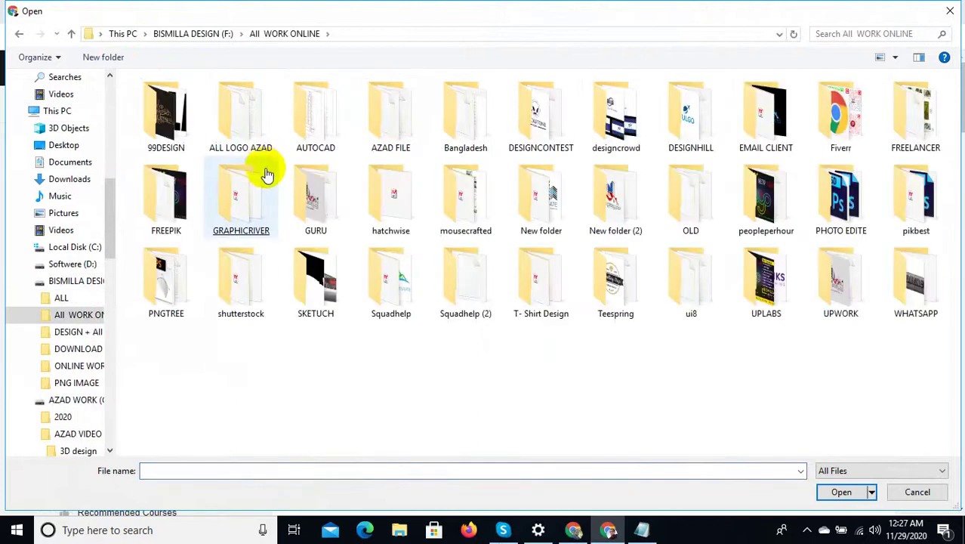
left_click(213, 34)
double_click(325, 125)
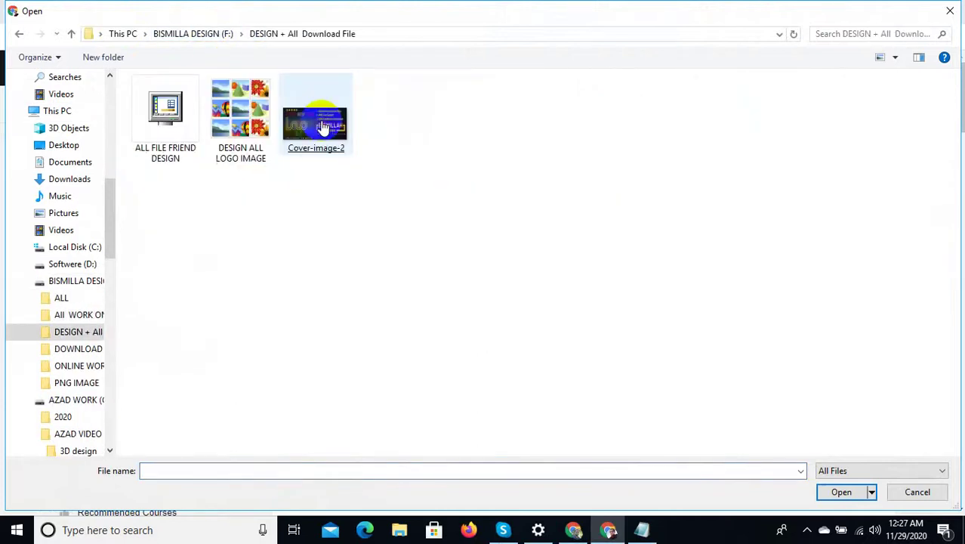
double_click(190, 129)
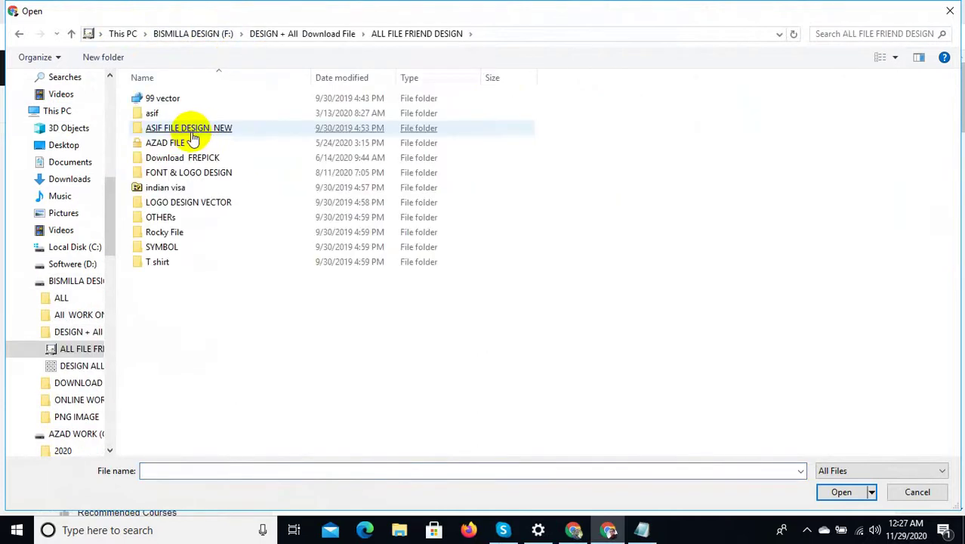
left_click(894, 56)
left_click(900, 38)
- Open the personal photos subfolder and choose PICTURE png 1 as the user image
double_click(394, 121)
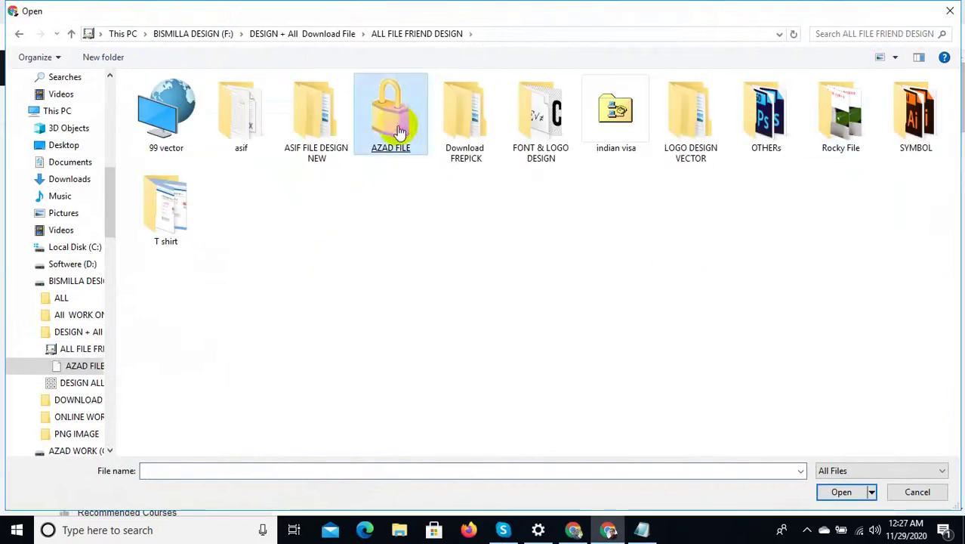
left_click(896, 56)
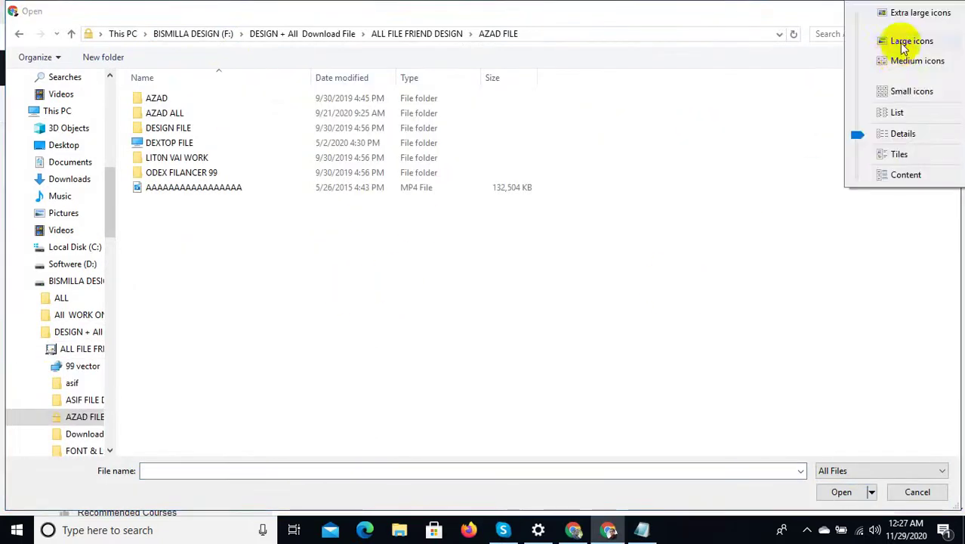
left_click(906, 39)
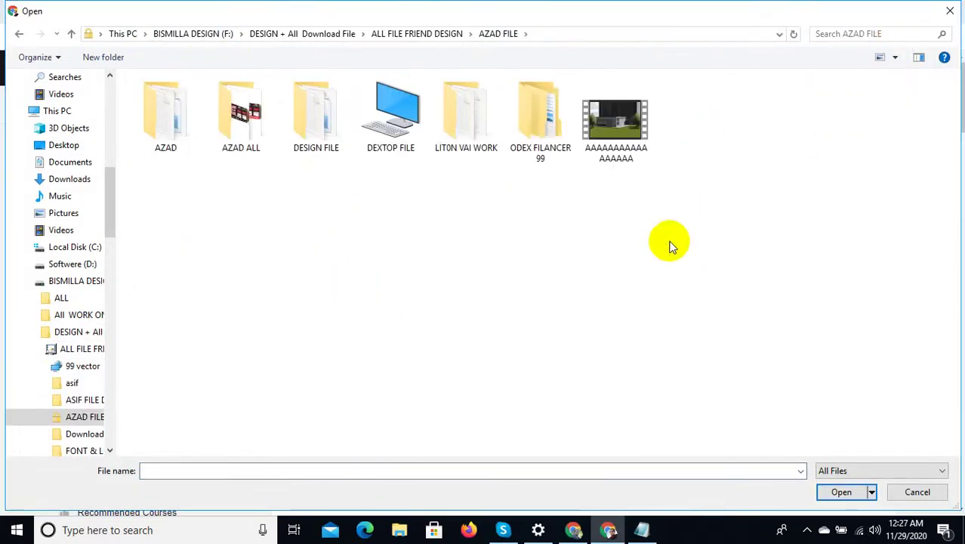
double_click(198, 141)
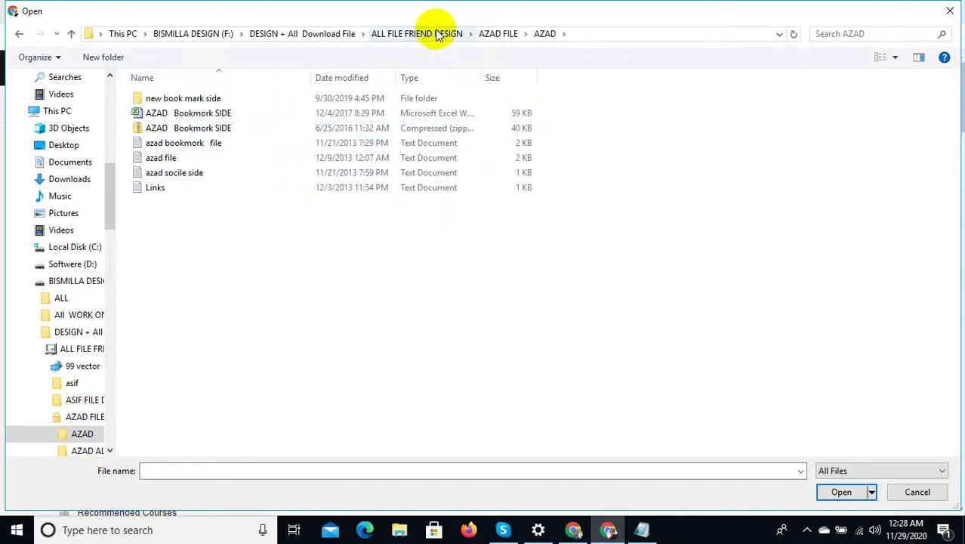
left_click(499, 33)
left_click(262, 129)
double_click(262, 130)
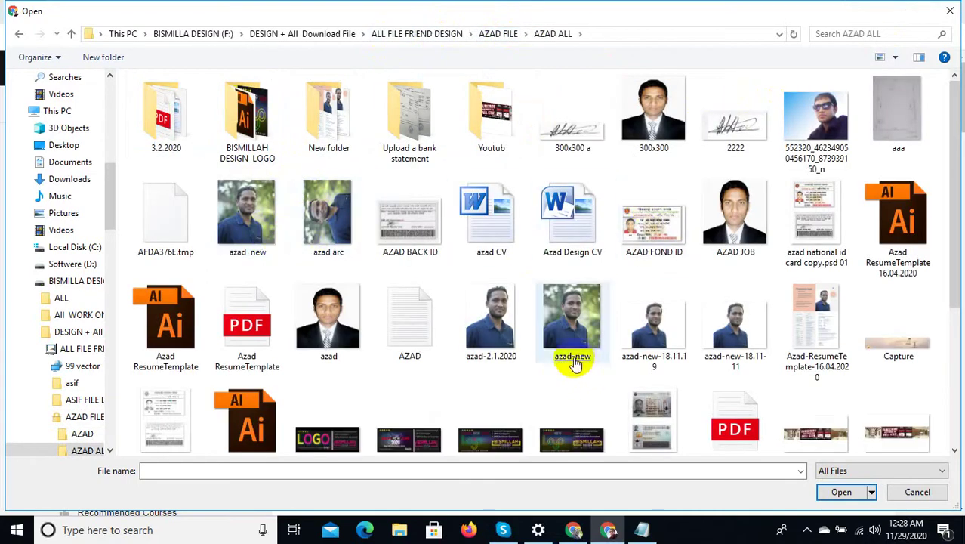
scroll(529, 351, "down", 3)
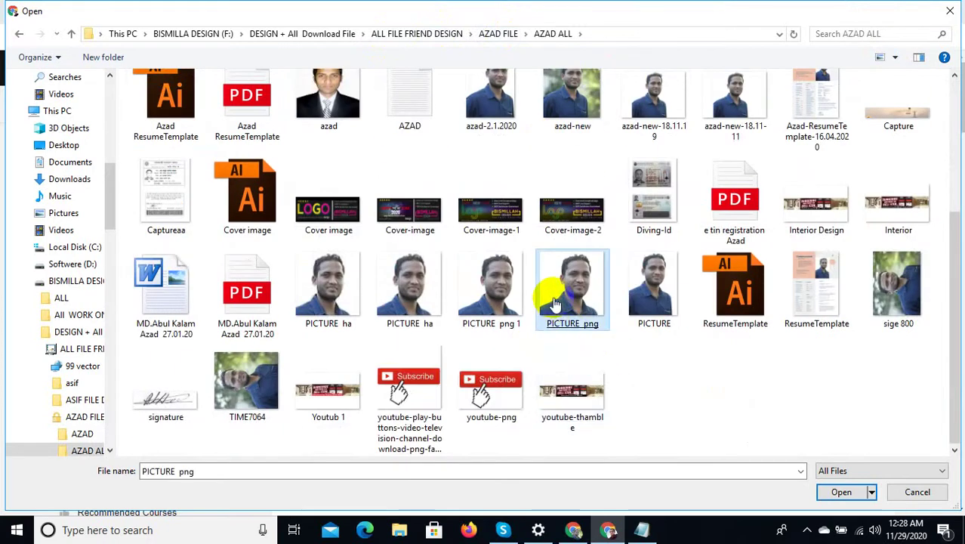
double_click(491, 290)
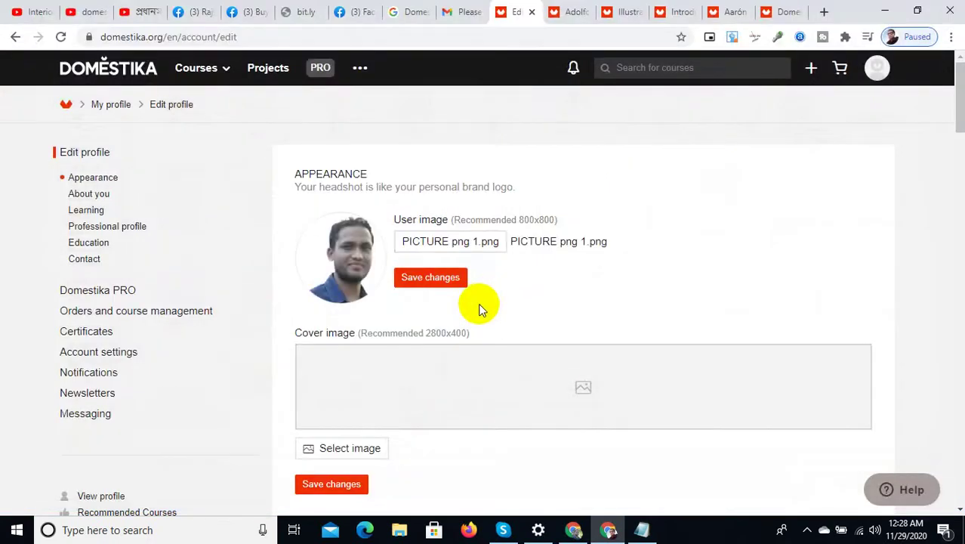
- Open the file picker for the profile's Cover image
scroll(408, 335, "down", 1)
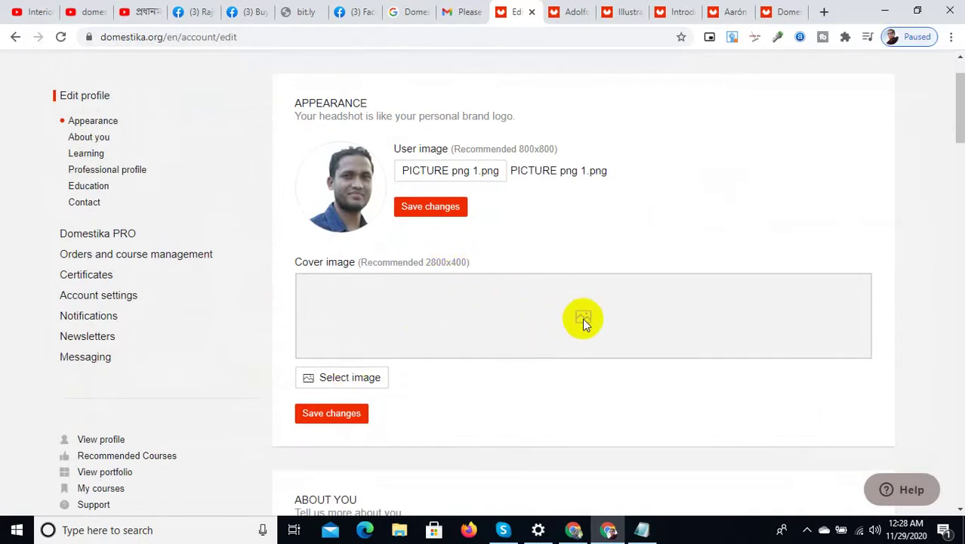
left_click(358, 380)
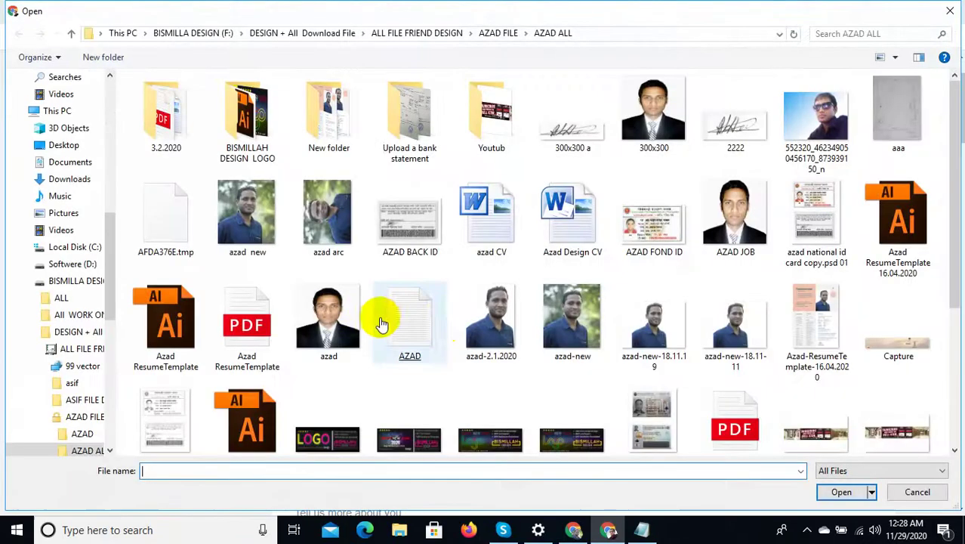
- Choose Cover-image-2 from the AZAD ALL folder as the cover banner
scroll(435, 324, "down", 3)
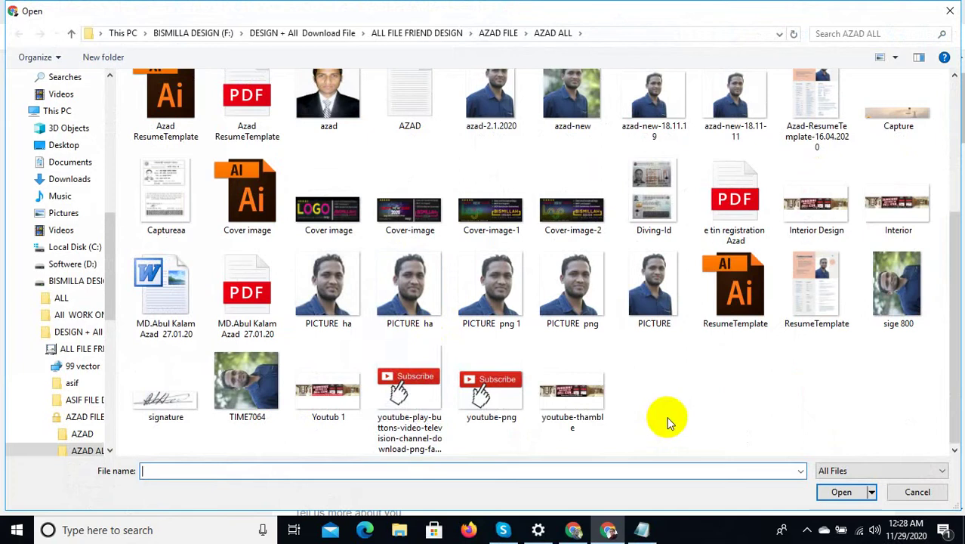
scroll(667, 421, "up", 2)
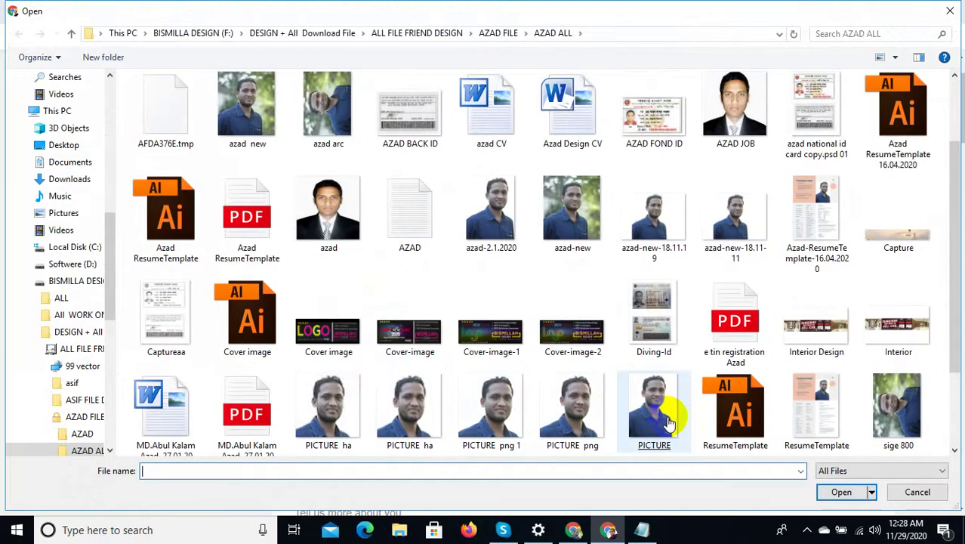
scroll(559, 411, "down", 2)
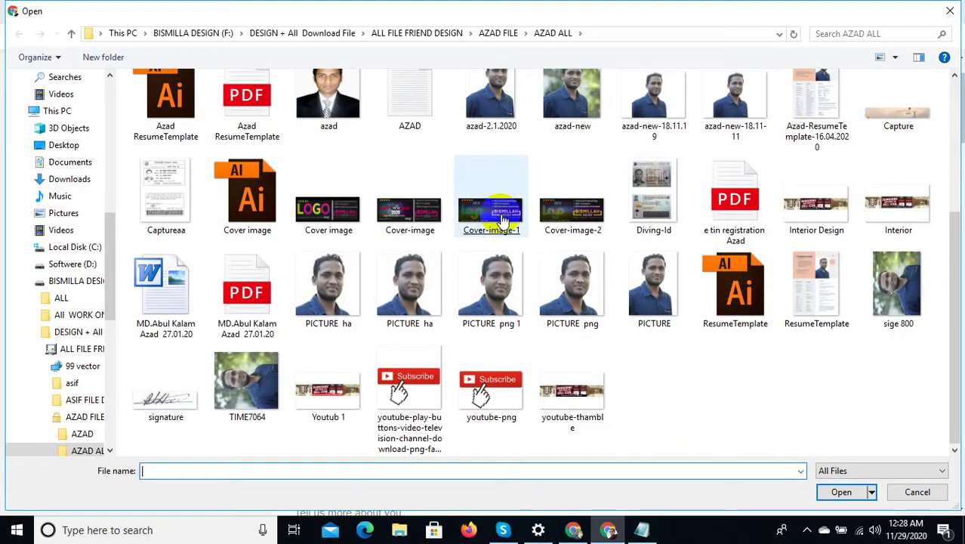
double_click(572, 219)
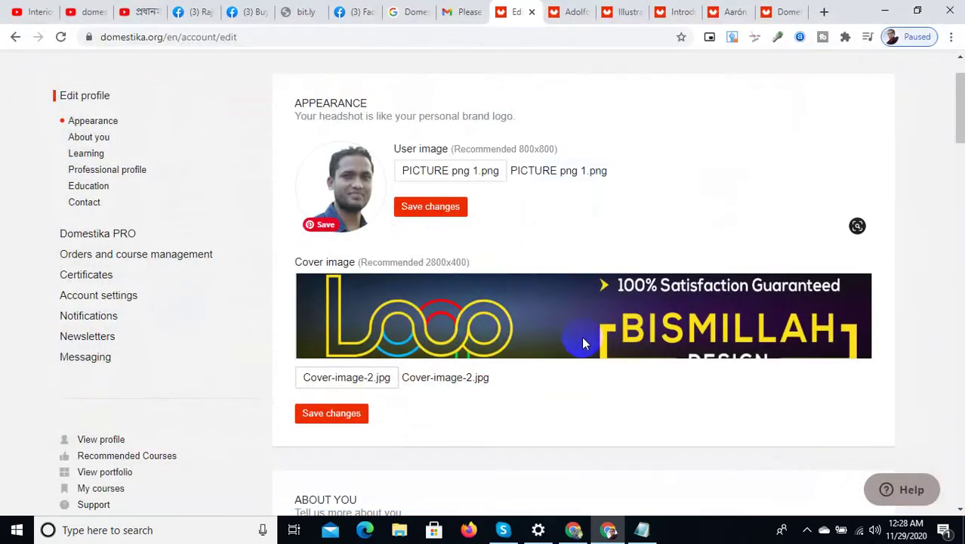
scroll(463, 340, "down", 2)
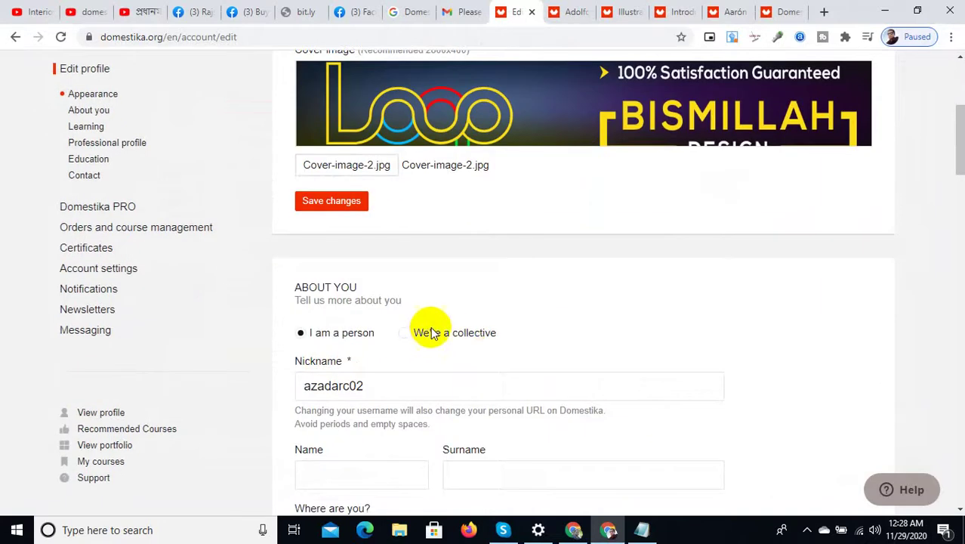
scroll(395, 329, "down", 3)
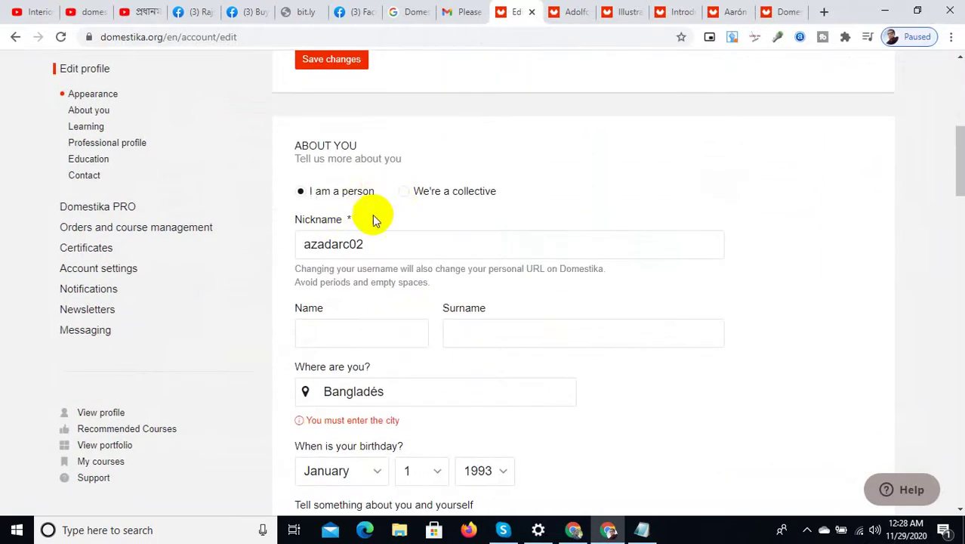
left_click(366, 245)
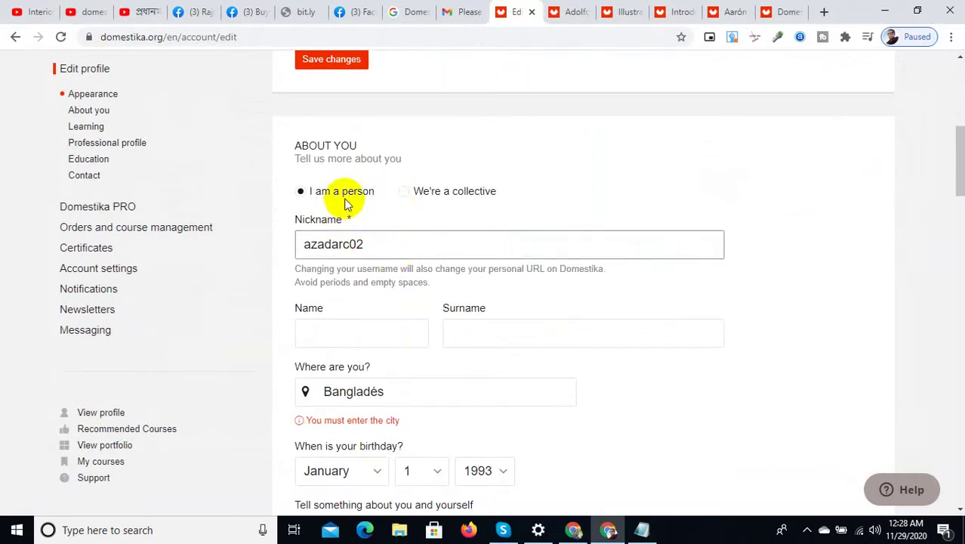
scroll(372, 270, "down", 1)
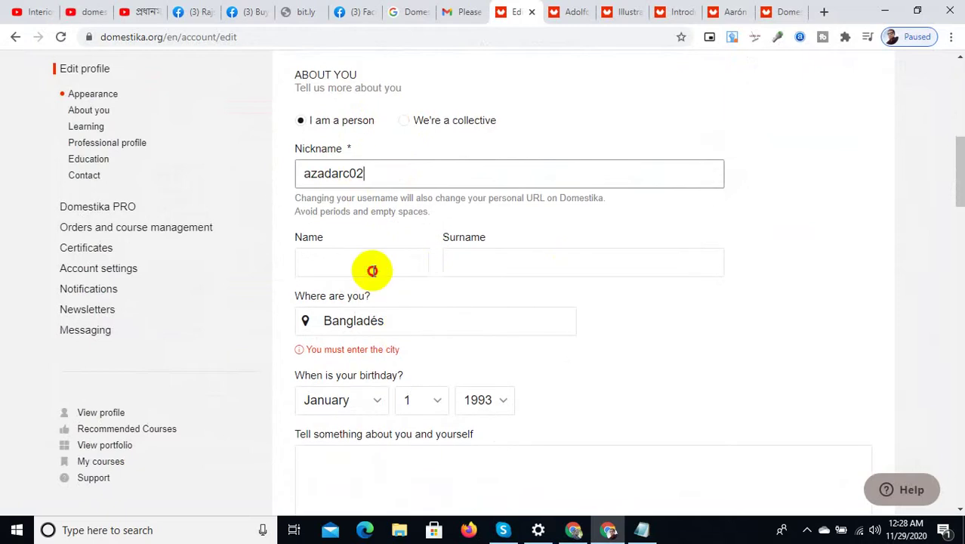
left_click(372, 270)
left_click(494, 266)
scroll(446, 330, "down", 1)
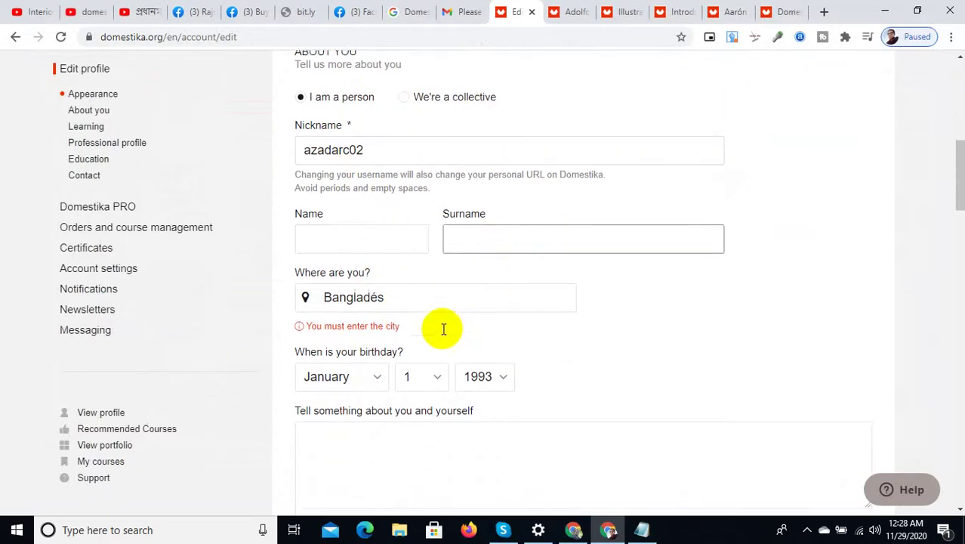
scroll(453, 325, "down", 2)
scroll(423, 336, "down", 2)
left_click(446, 210)
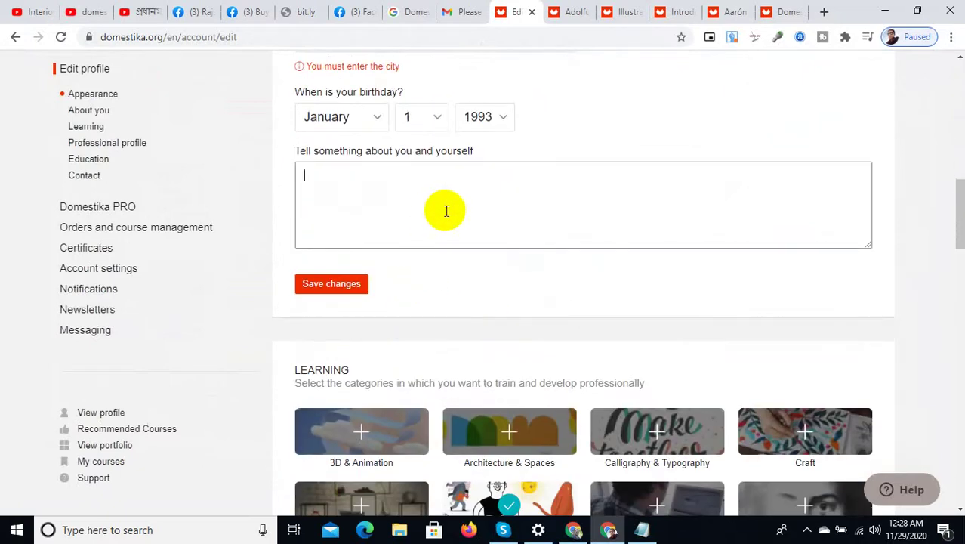
left_click(679, 12)
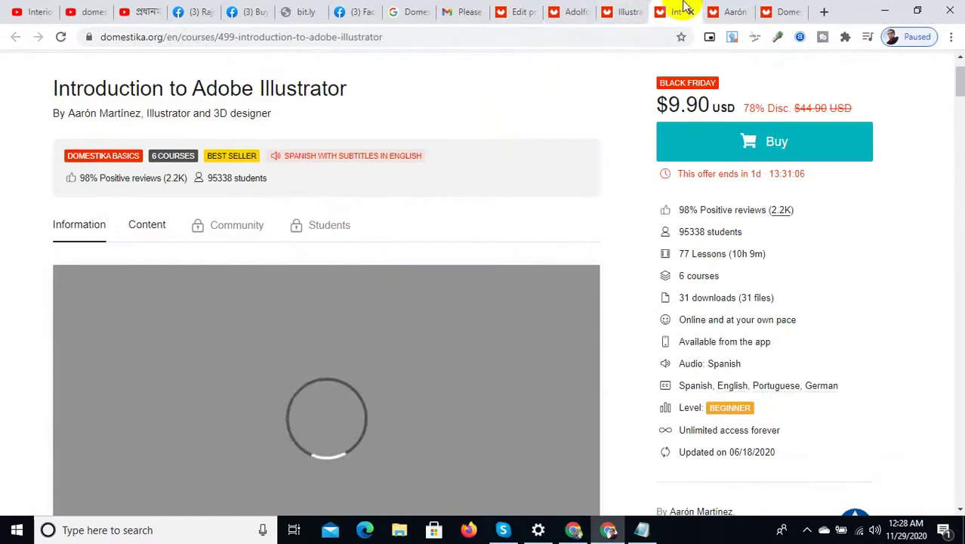
- Open the behance.net portfolio in a new tab, then return to the Edit profile tab
left_click(825, 12)
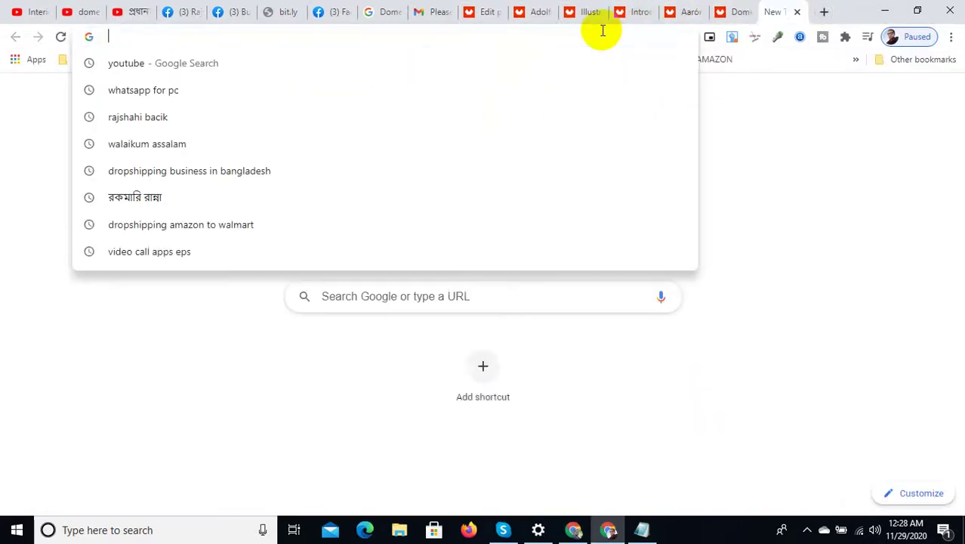
type("be")
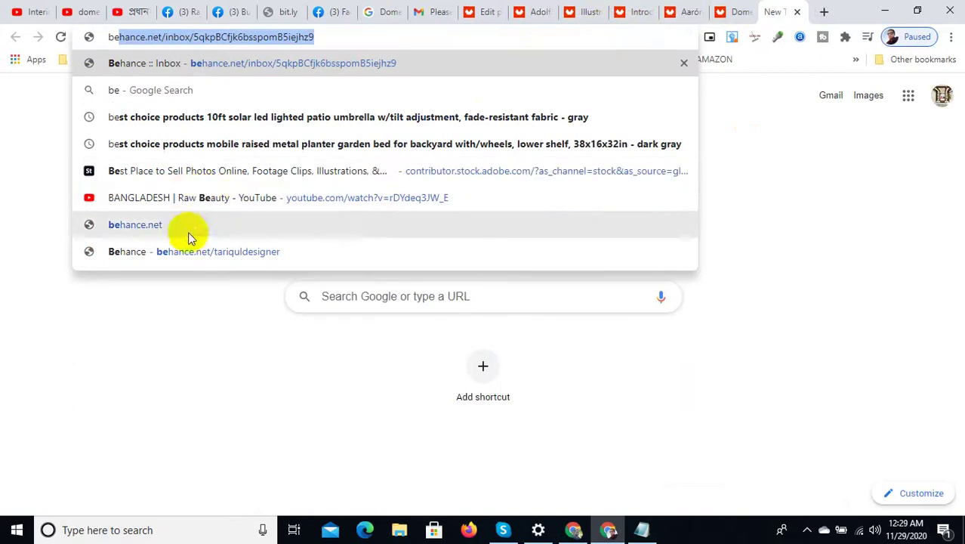
left_click(198, 253)
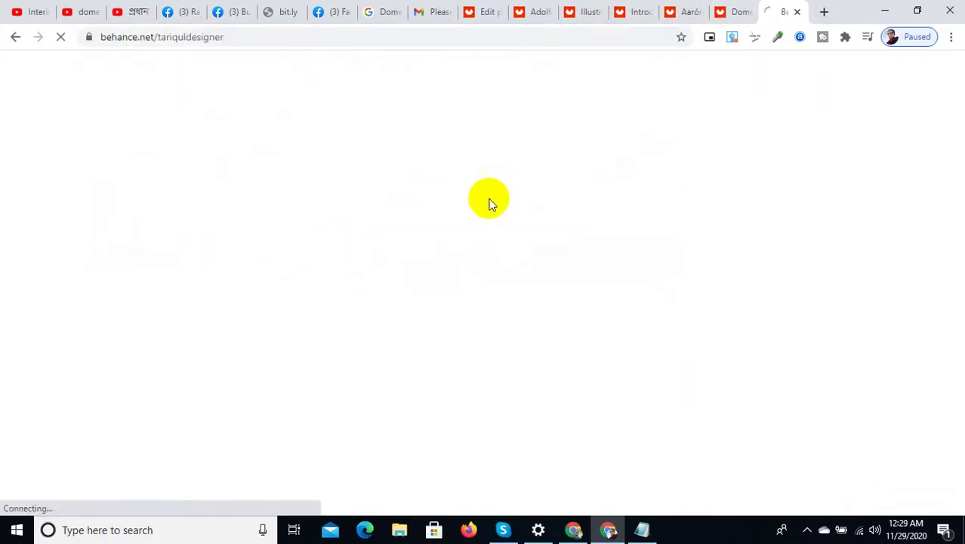
left_click(487, 11)
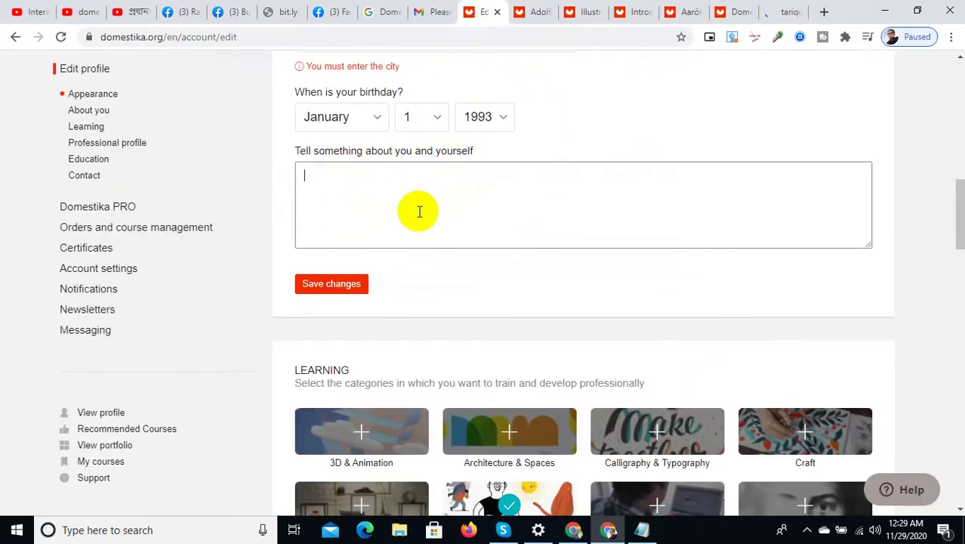
- Remove the Illustration tag from Your areas, leaving 17 areas starting with Fine Art
scroll(469, 264, "down", 3)
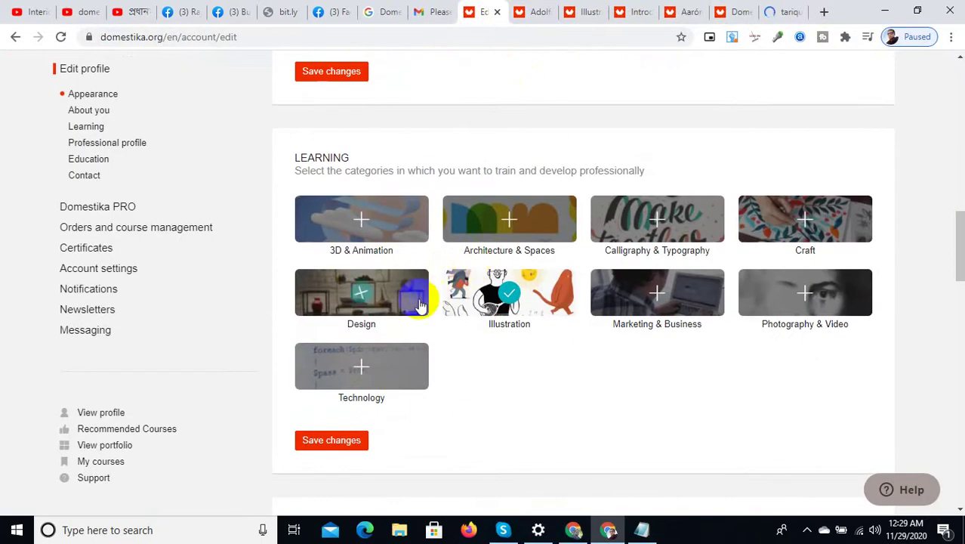
scroll(415, 303, "down", 2)
scroll(428, 300, "up", 1)
scroll(434, 311, "down", 3)
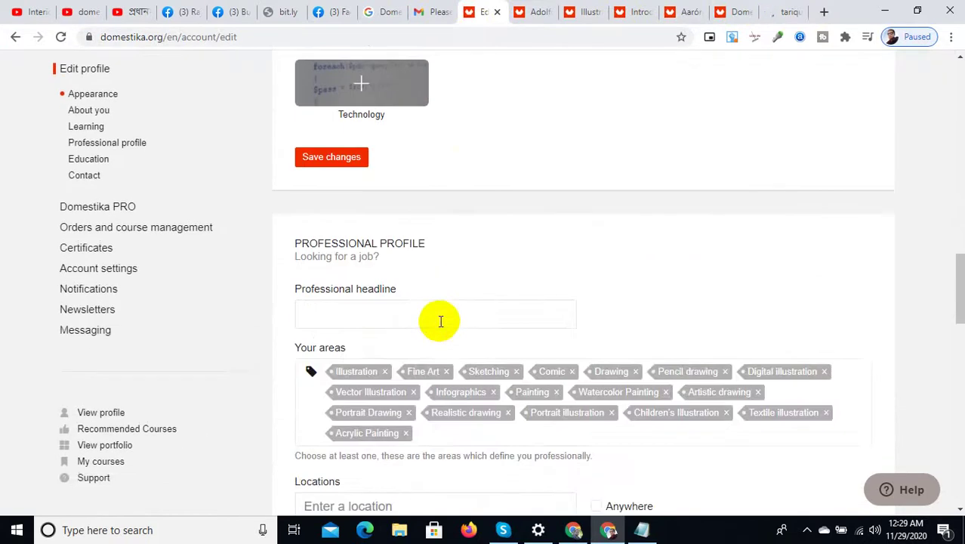
scroll(441, 320, "down", 2)
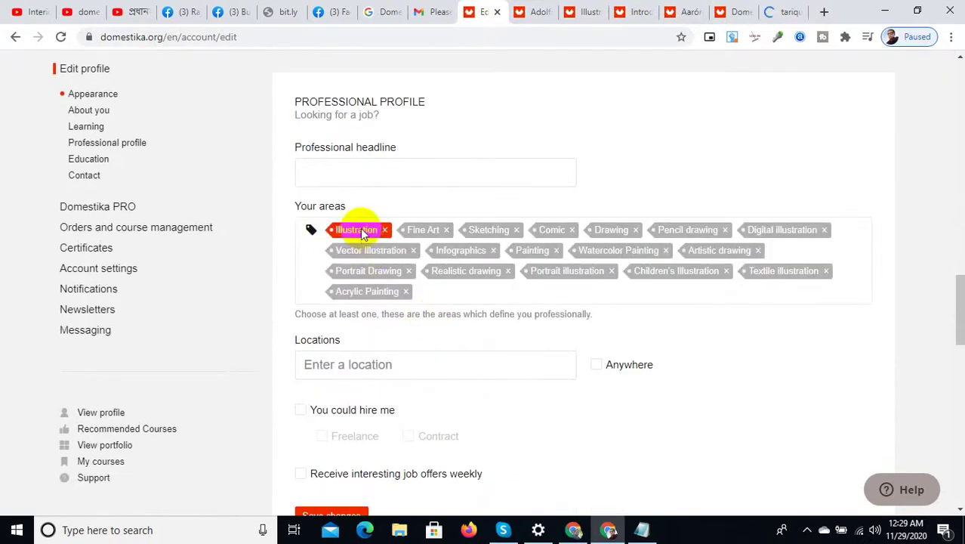
left_click(361, 234)
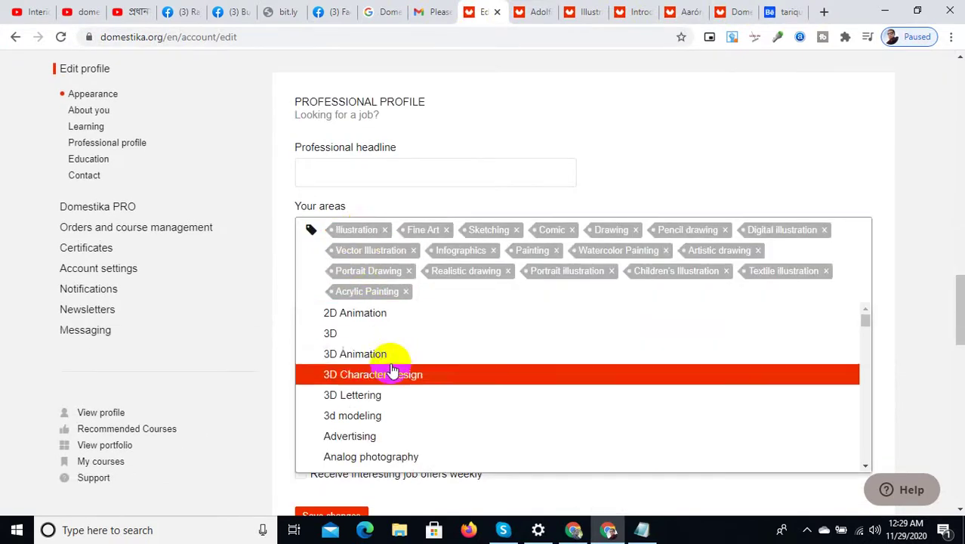
scroll(390, 431, "down", 1)
scroll(399, 411, "down", 2)
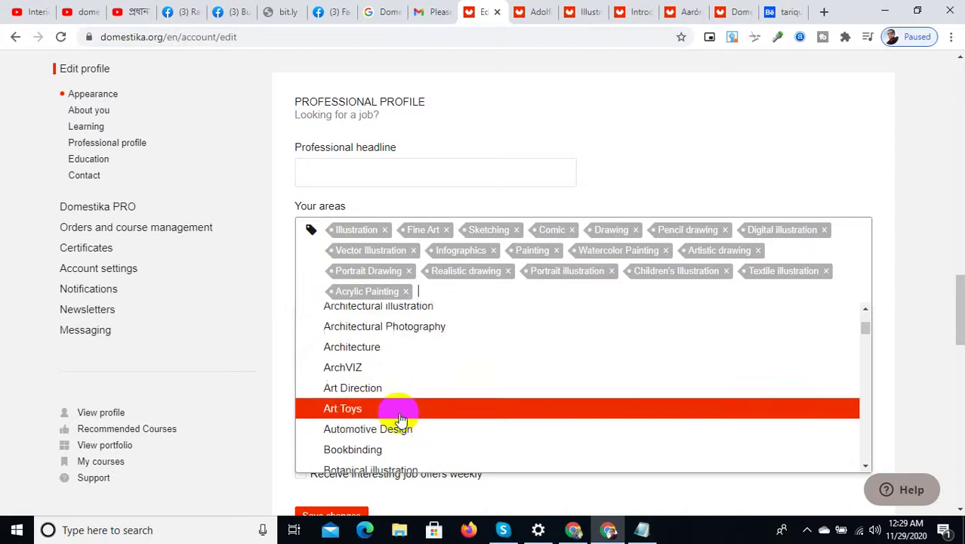
scroll(399, 414, "down", 2)
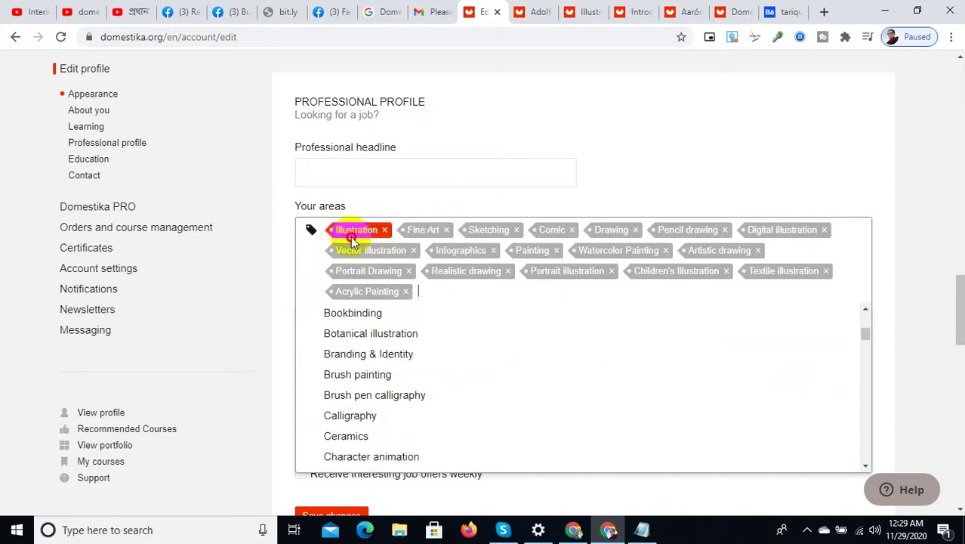
left_click(384, 230)
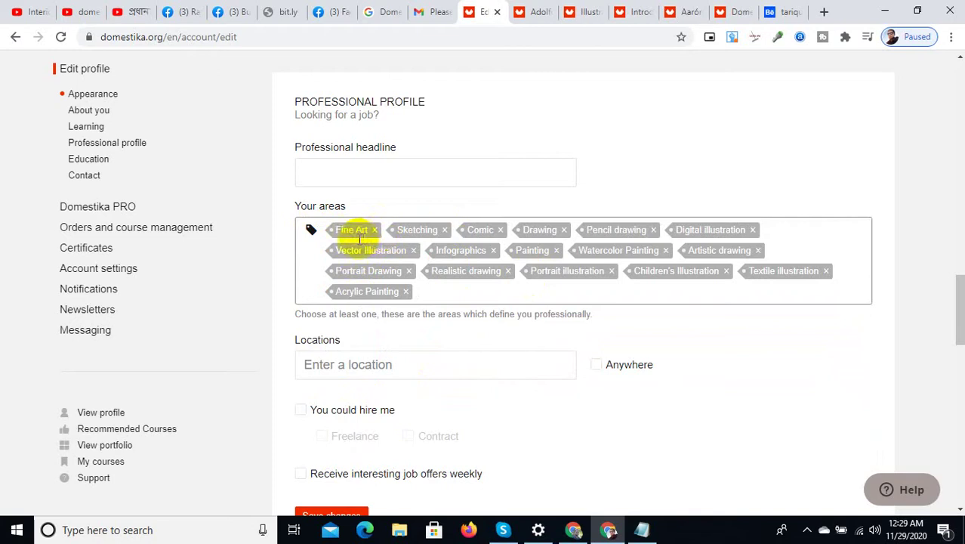
left_click(385, 358)
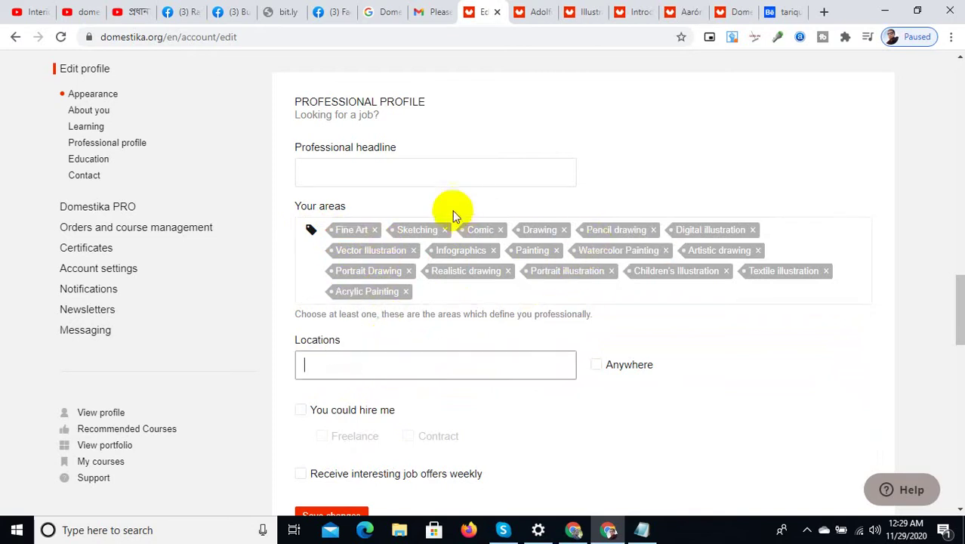
left_click(383, 172)
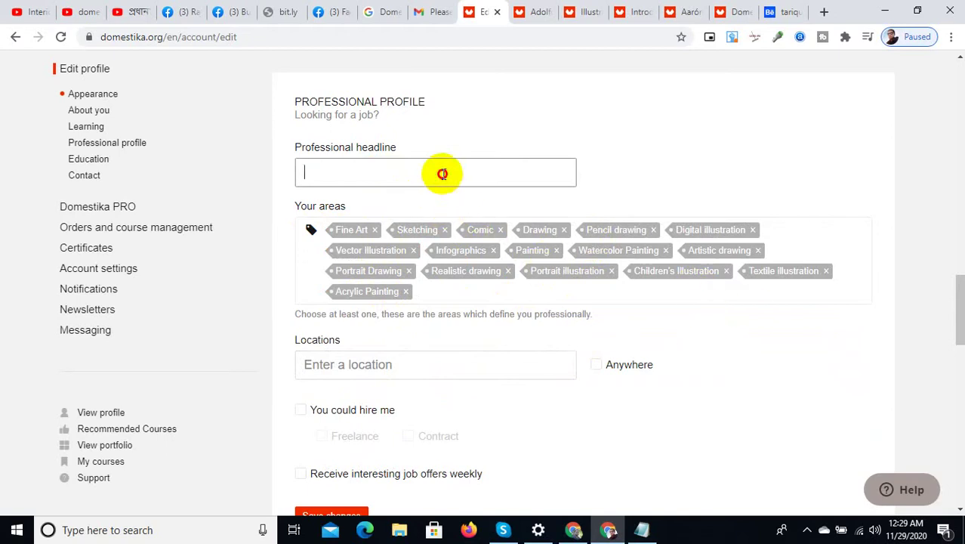
- Add Bangladesh to Locations and tick 'You could hire me' with Freelance
scroll(342, 255, "down", 2)
type("ban")
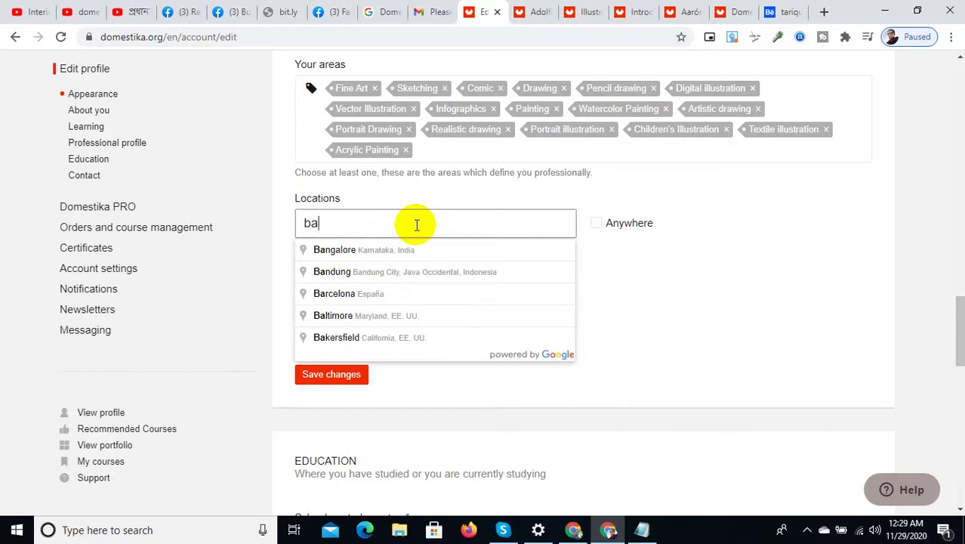
type("gla")
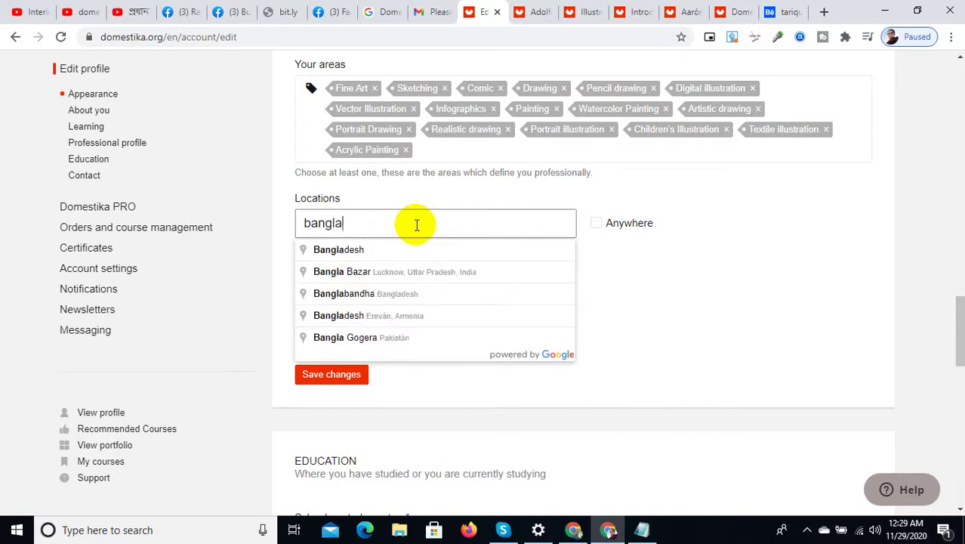
left_click(400, 248)
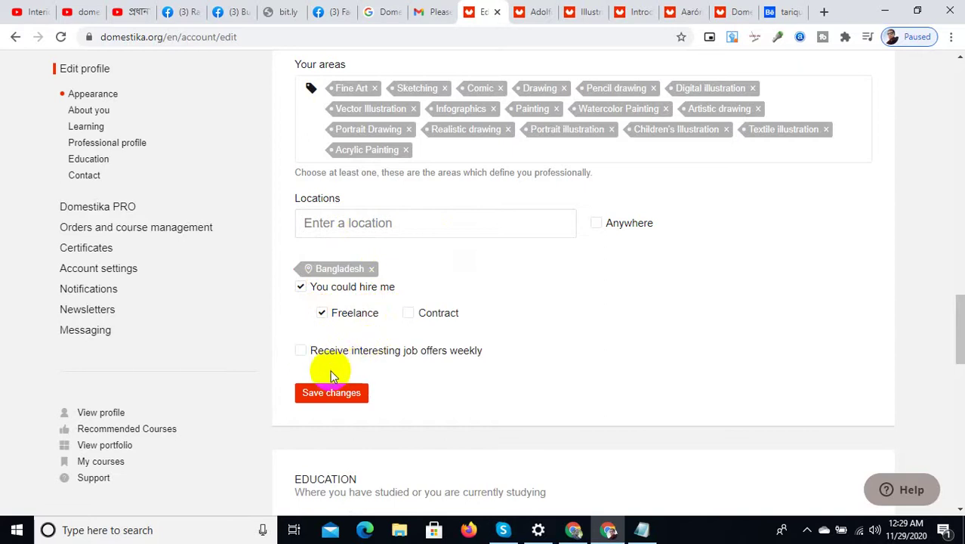
left_click(481, 235)
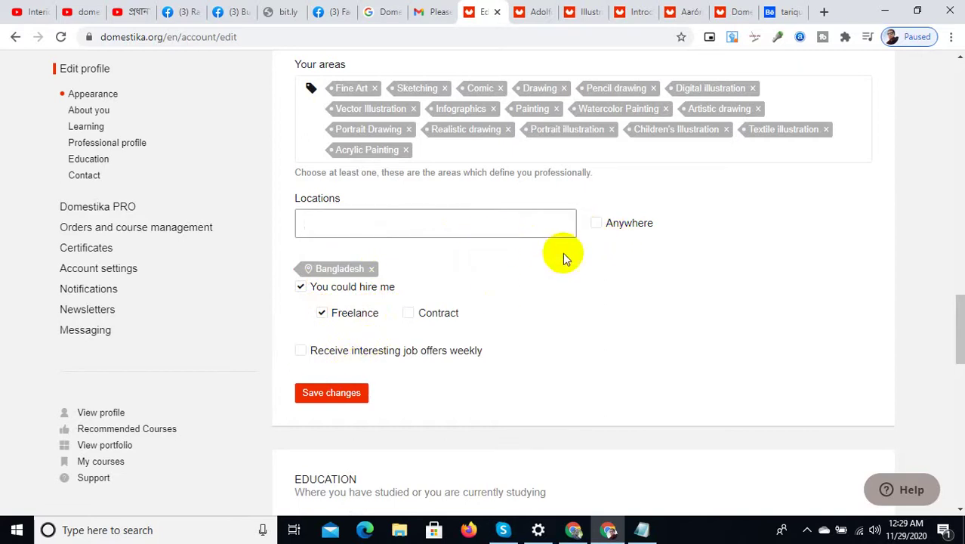
scroll(482, 246, "up", 1)
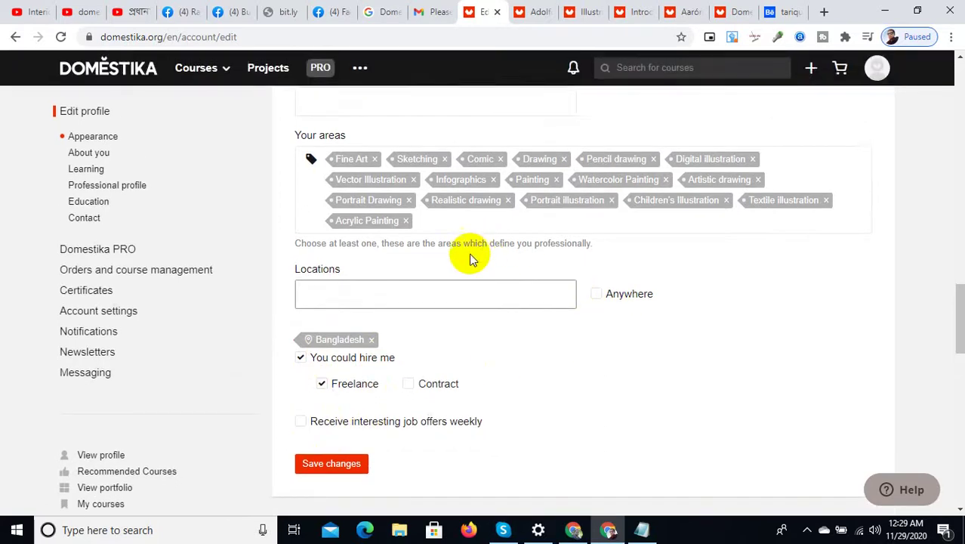
- Copy the term 'adobe Illustration' from the course search results heading
scroll(473, 254, "up", 2)
left_click(346, 238)
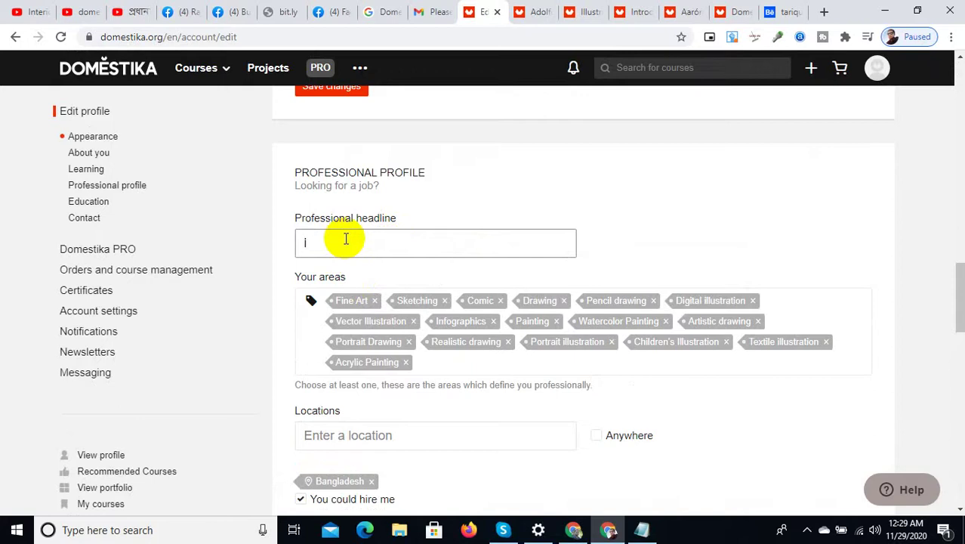
left_click(582, 12)
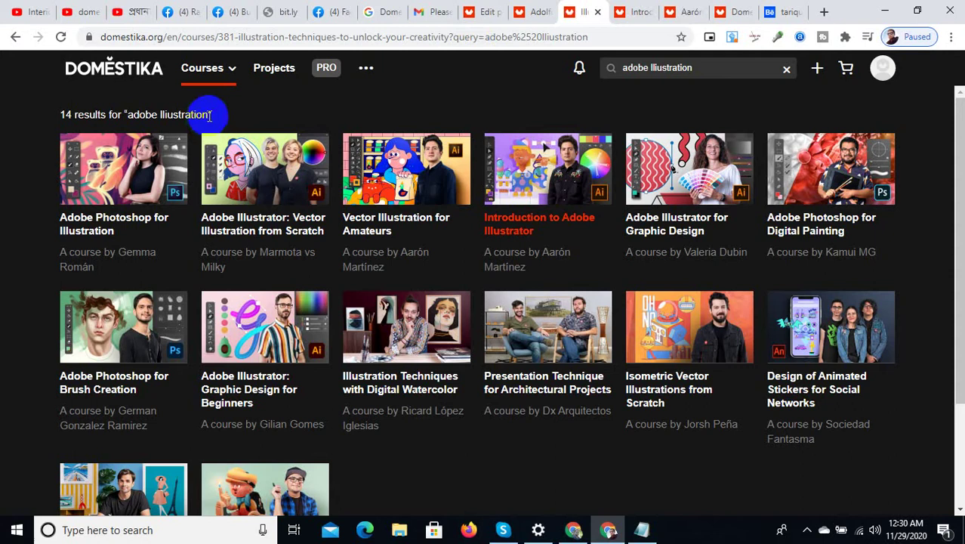
left_click_drag(210, 115, 167, 115)
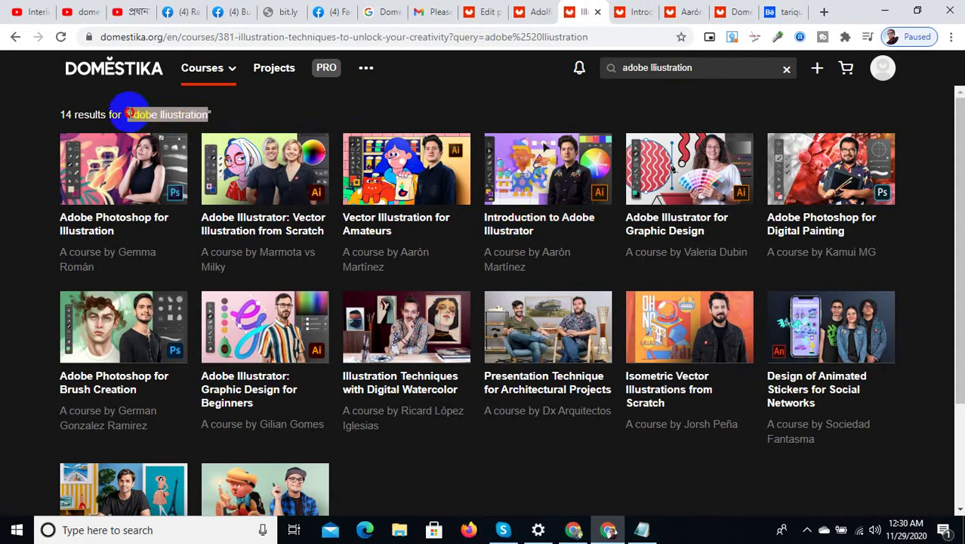
right_click(148, 111)
left_click(157, 117)
- Make 'adobe Illustration' the Professional headline and save the profile changes
left_click(528, 9)
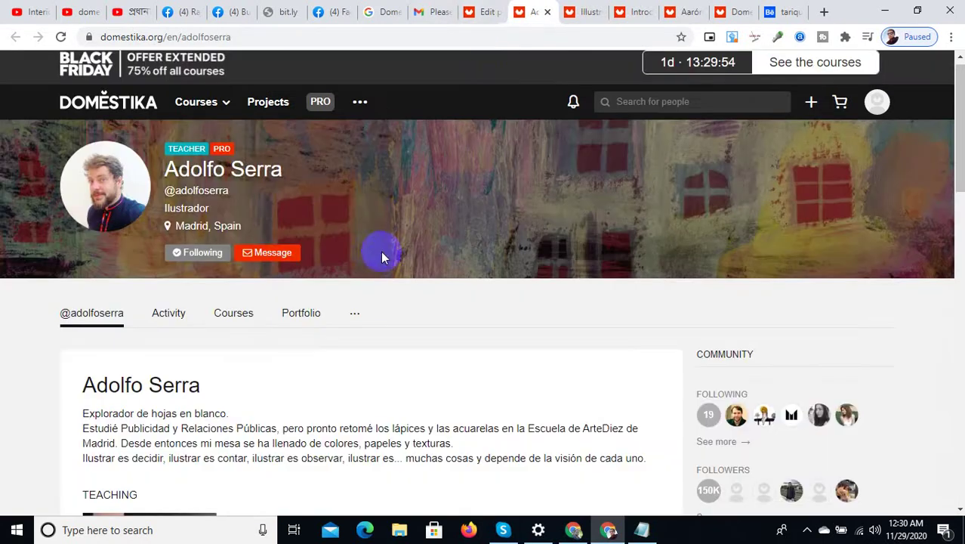
left_click(486, 8)
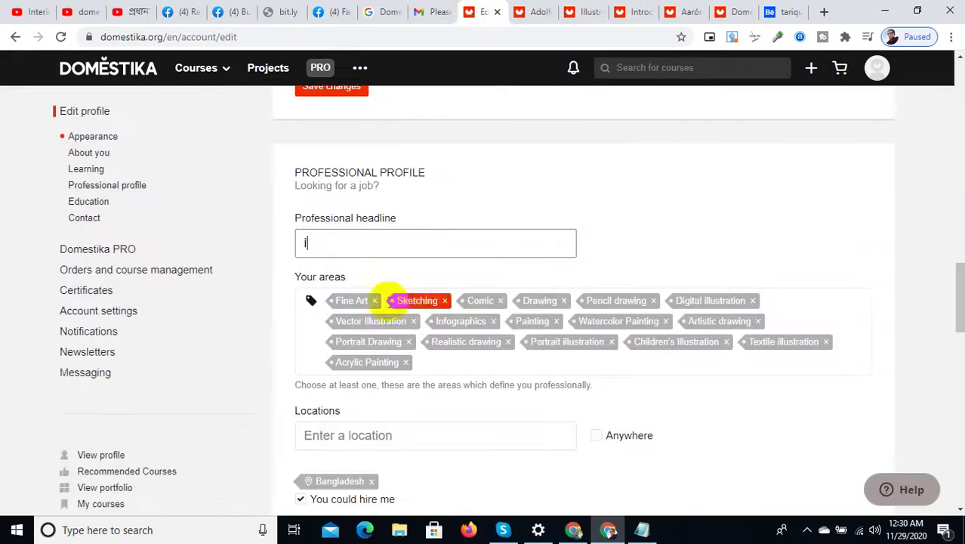
right_click(330, 253)
left_click(336, 238)
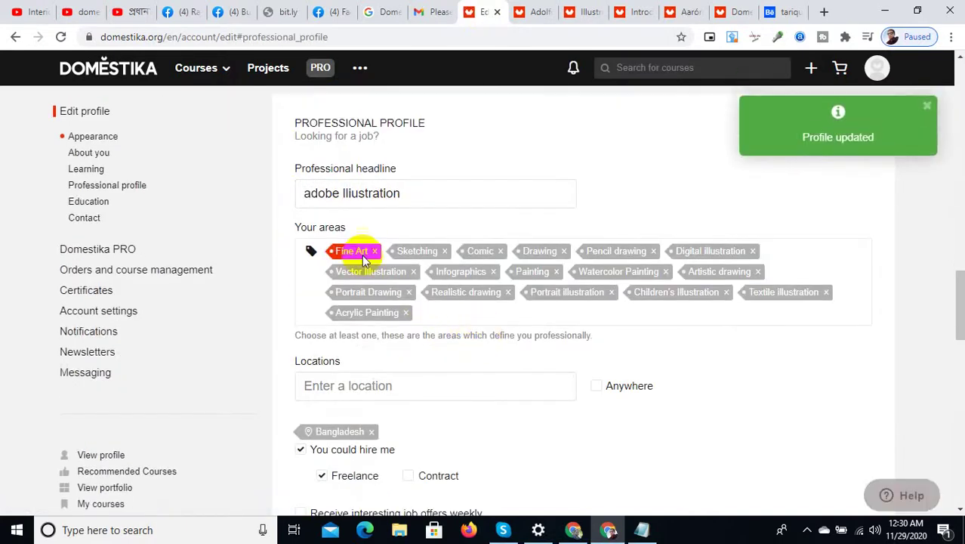
scroll(854, 156, "up", 2)
scroll(546, 325, "down", 3)
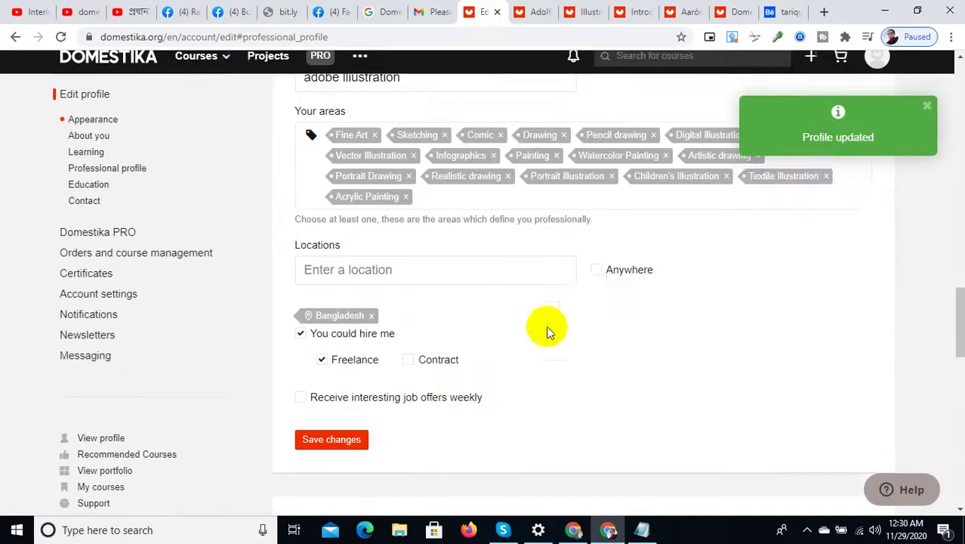
left_click(336, 415)
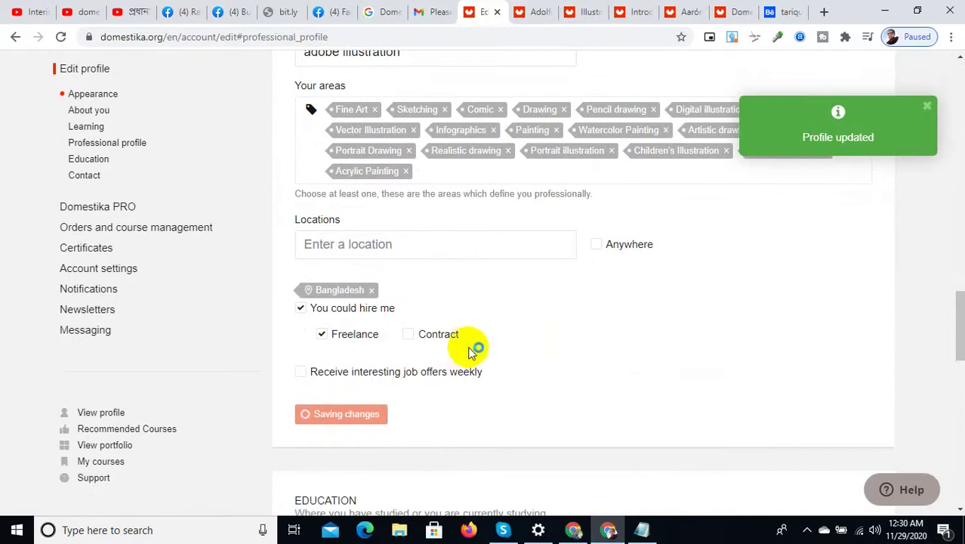
scroll(462, 368, "up", 2)
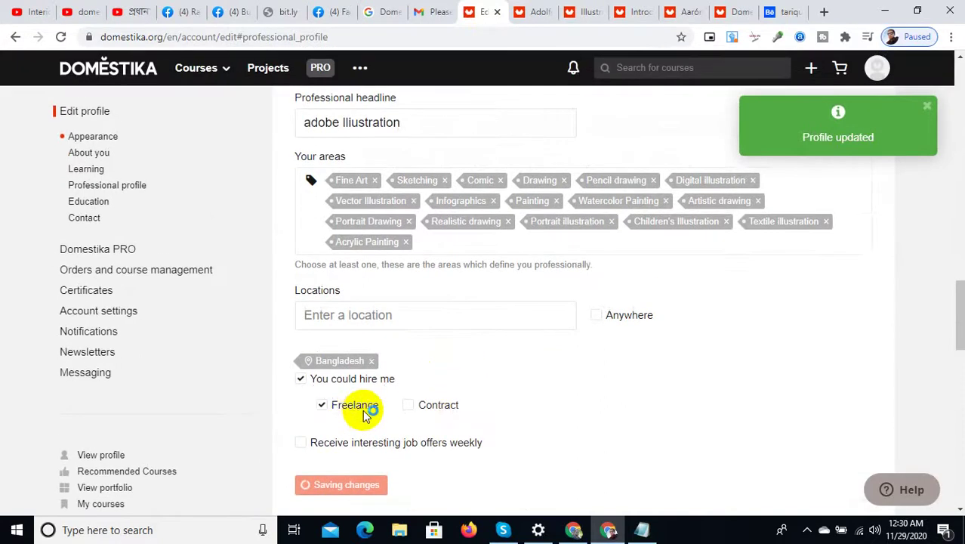
scroll(424, 349, "up", 3)
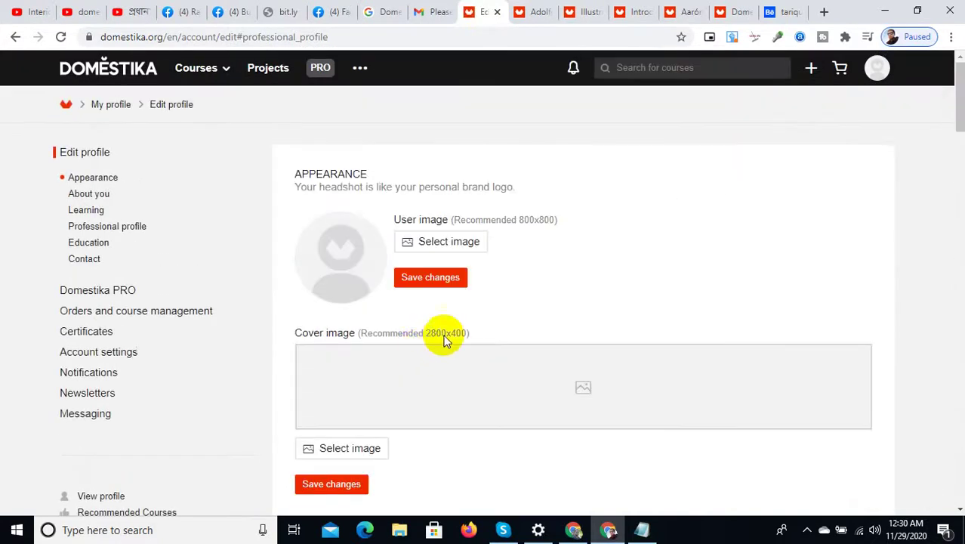
- Set PICTURE png 1 as the profile headshot
scroll(459, 358, "up", 5)
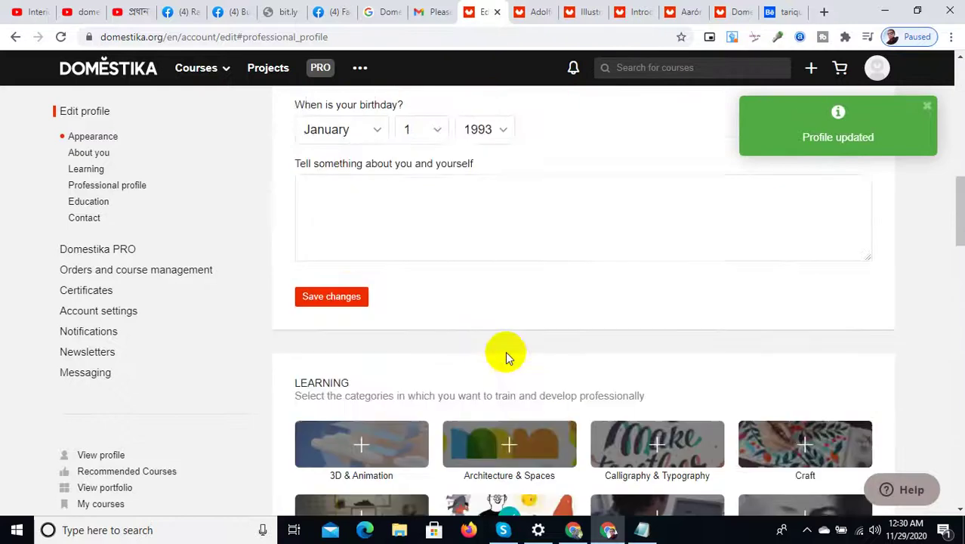
scroll(508, 351, "up", 4)
scroll(506, 355, "up", 4)
scroll(506, 351, "up", 1)
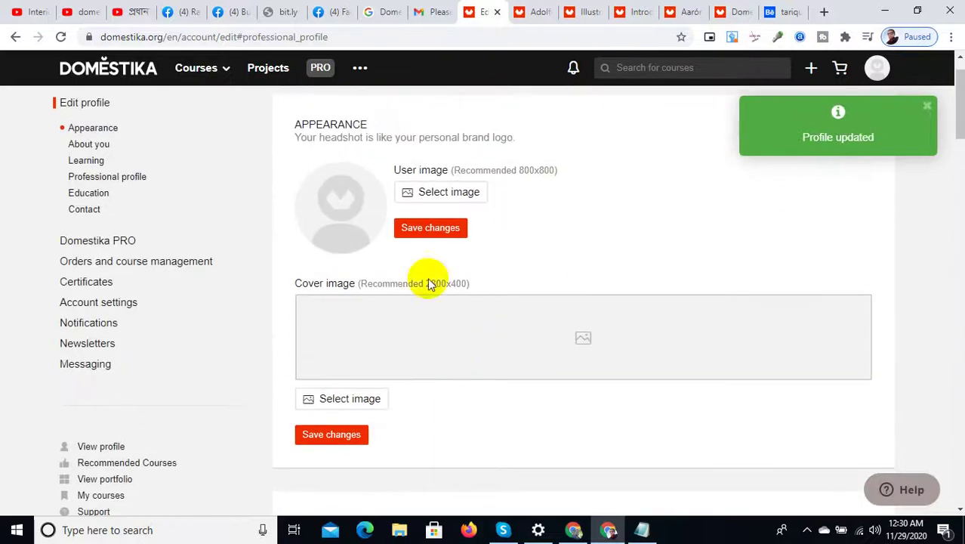
left_click(438, 229)
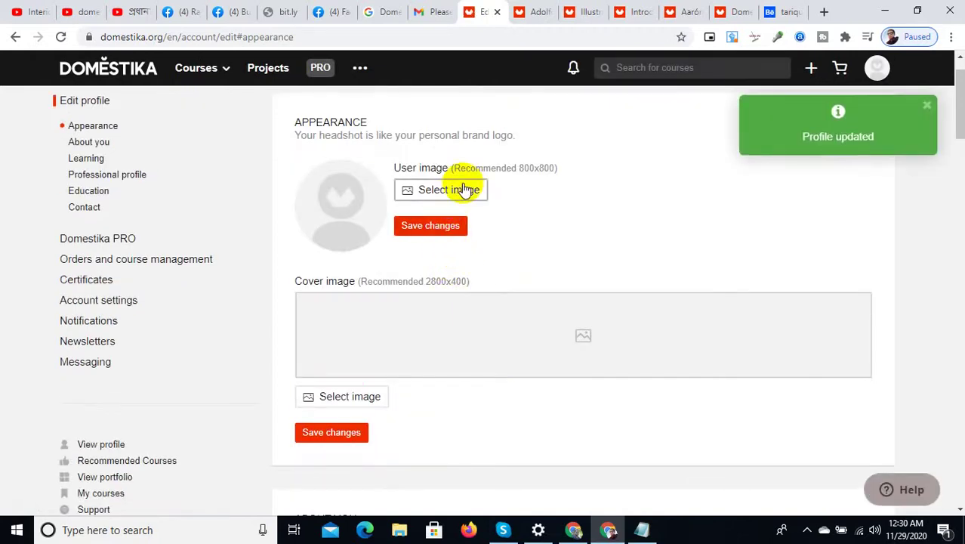
left_click(473, 193)
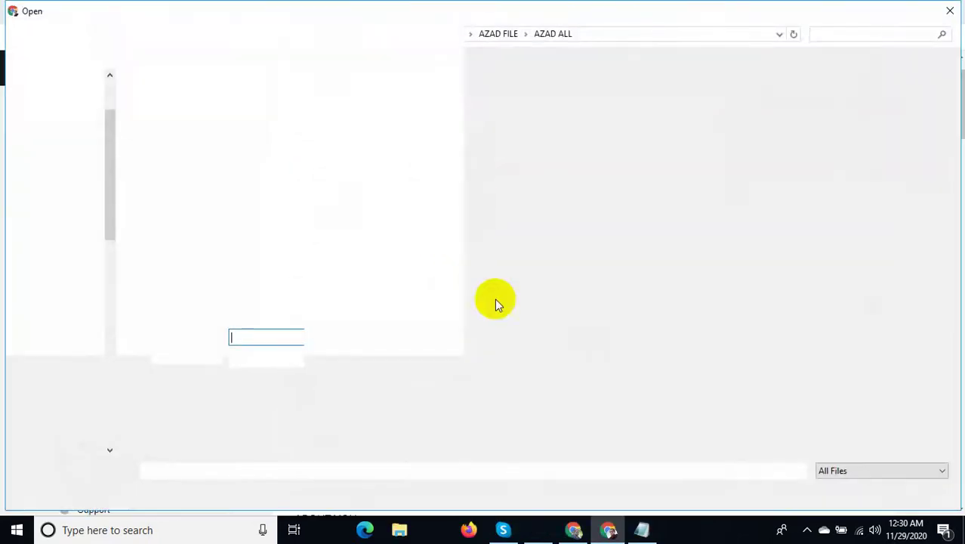
scroll(574, 382, "down", 2)
scroll(596, 381, "down", 2)
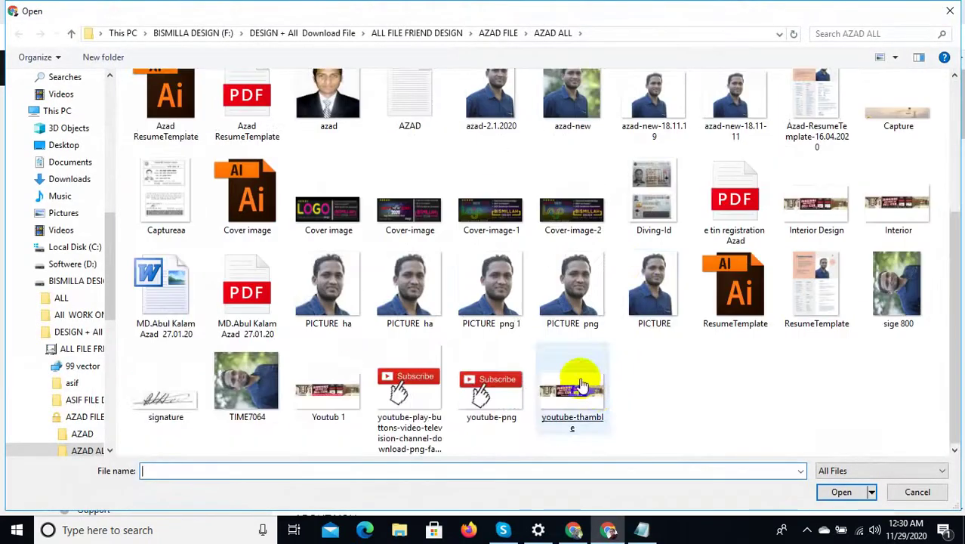
double_click(532, 301)
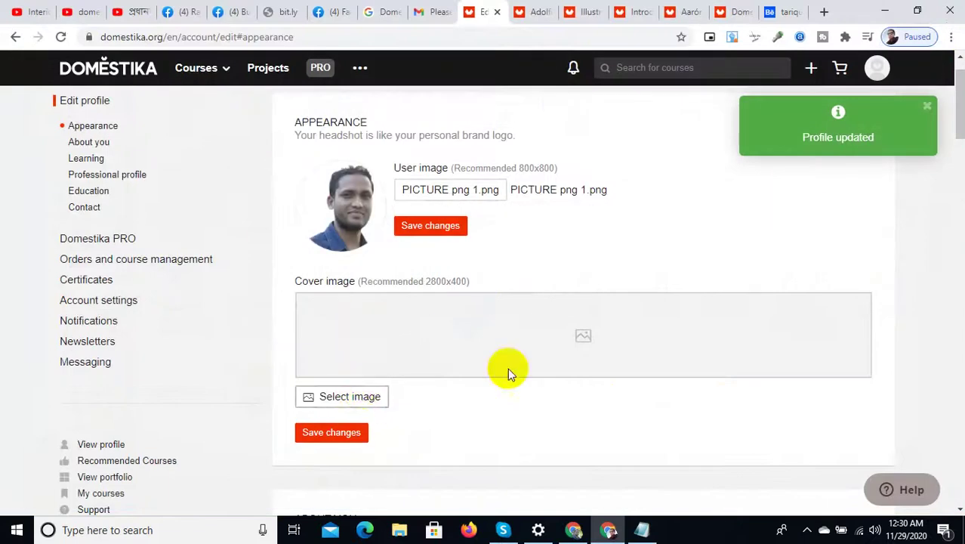
- Set Cover-image-2 as the profile cover image
left_click(322, 397)
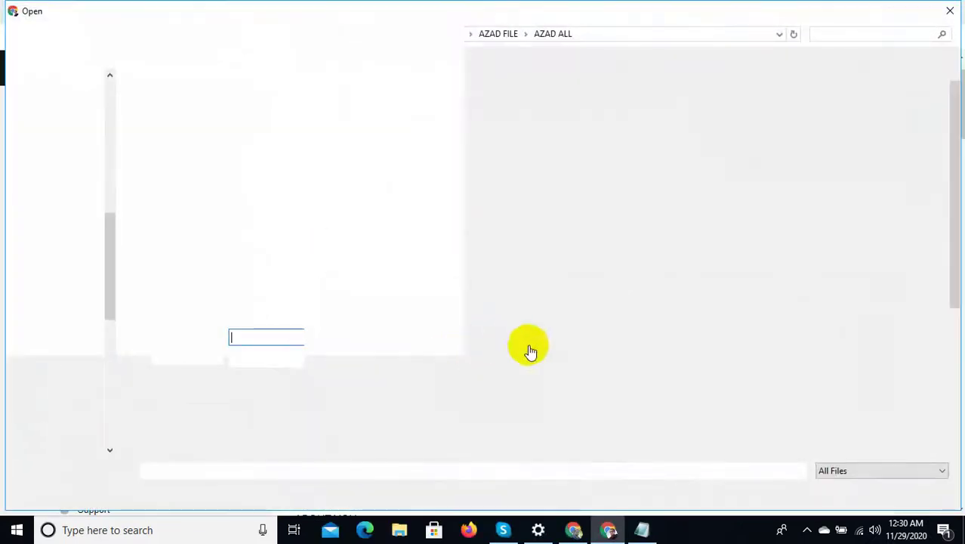
scroll(571, 362, "down", 3)
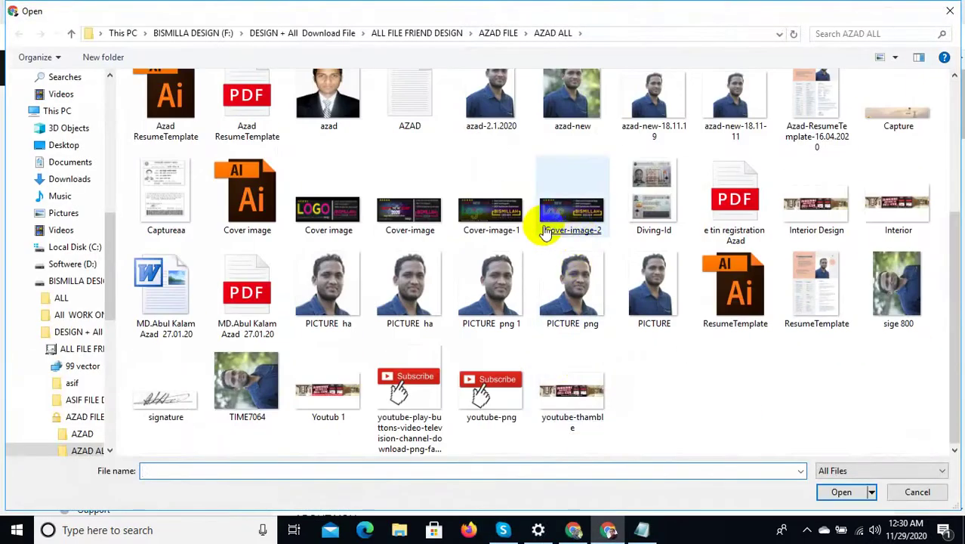
left_click(510, 218)
double_click(564, 215)
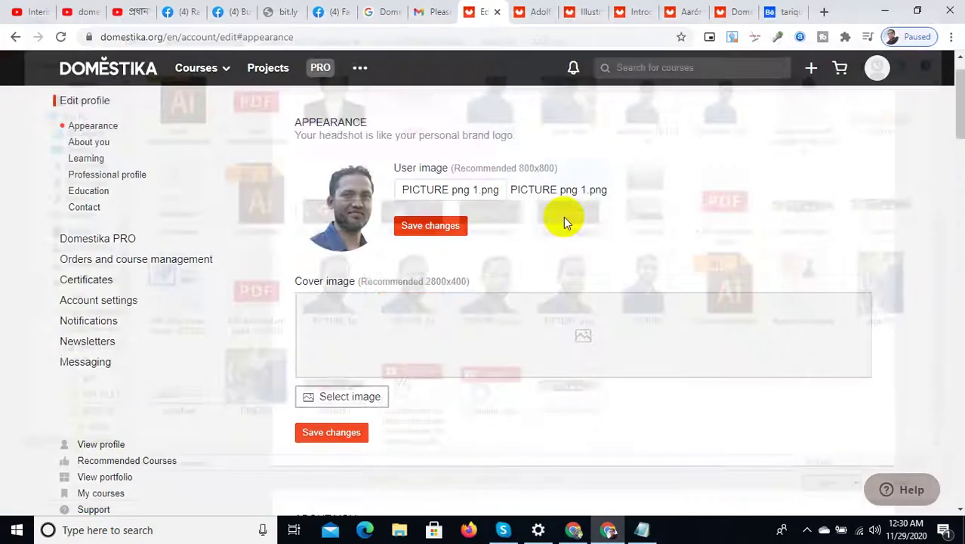
scroll(440, 347, "down", 6)
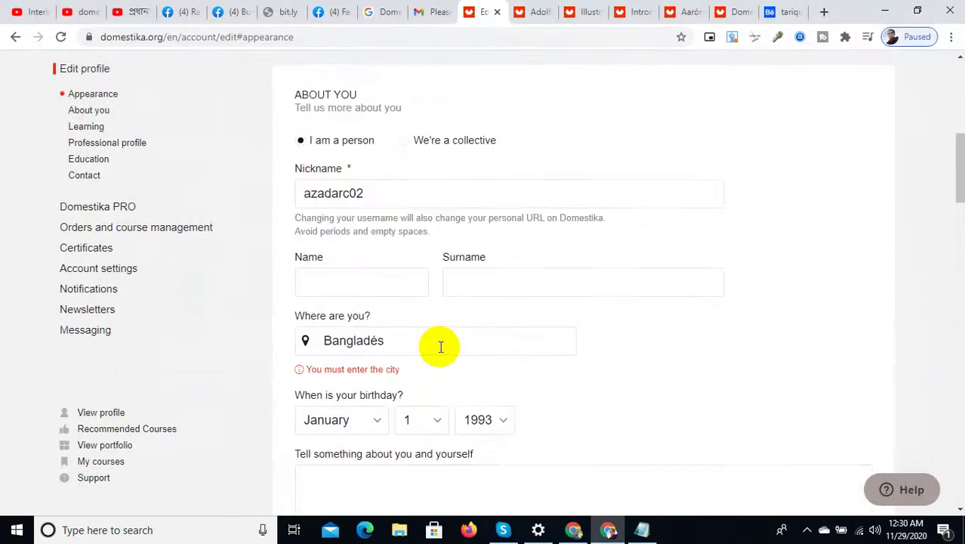
scroll(444, 346, "down", 3)
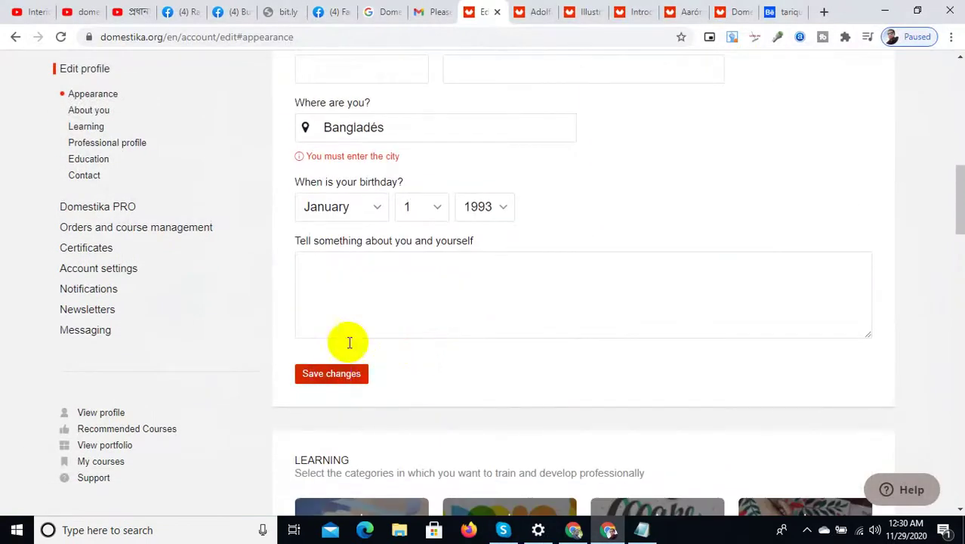
left_click(778, 12)
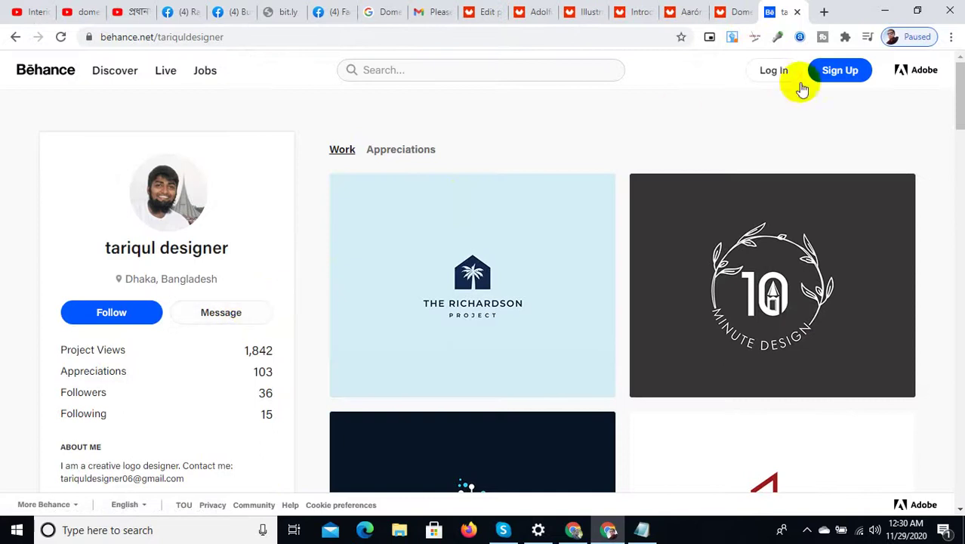
- Log in to Behance and copy the profile's bio lines through the website link
left_click(674, 267)
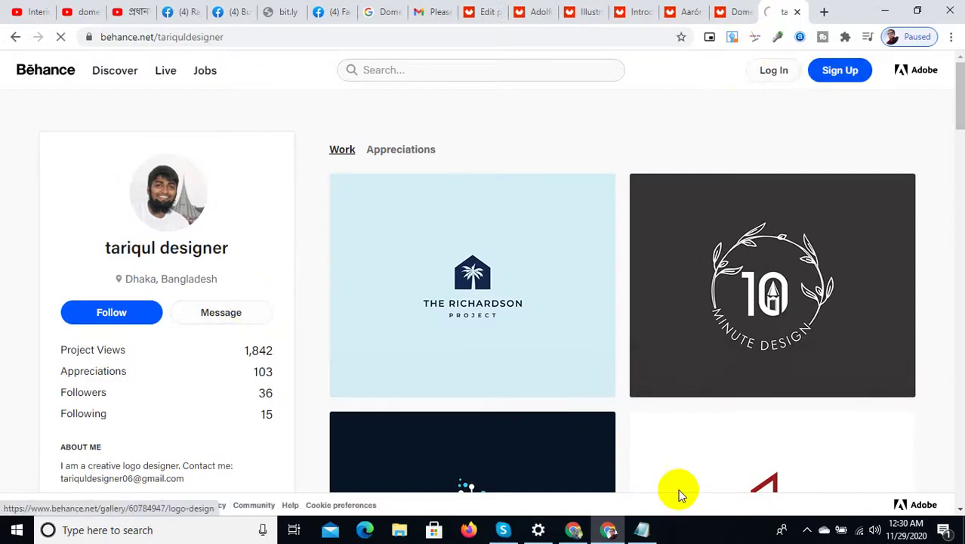
left_click(806, 529)
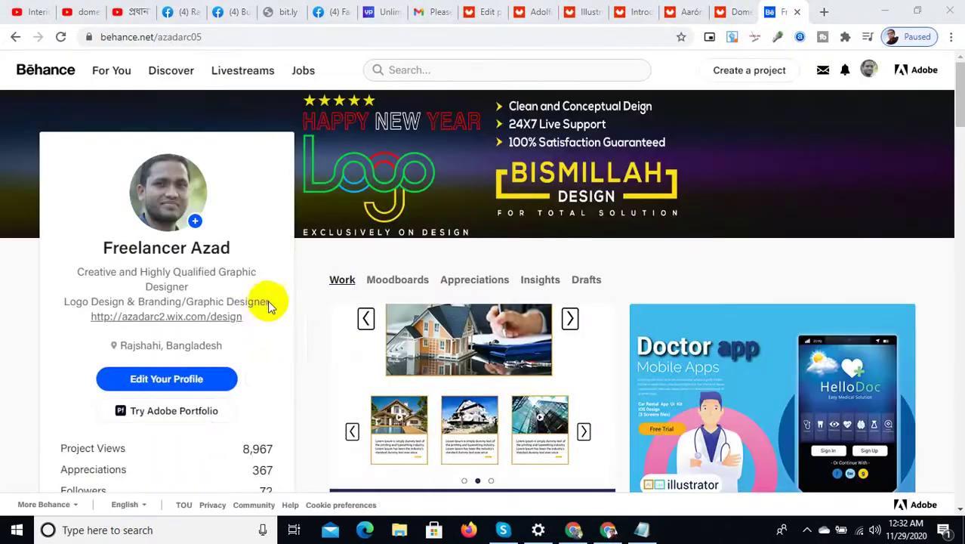
left_click_drag(253, 318, 75, 271)
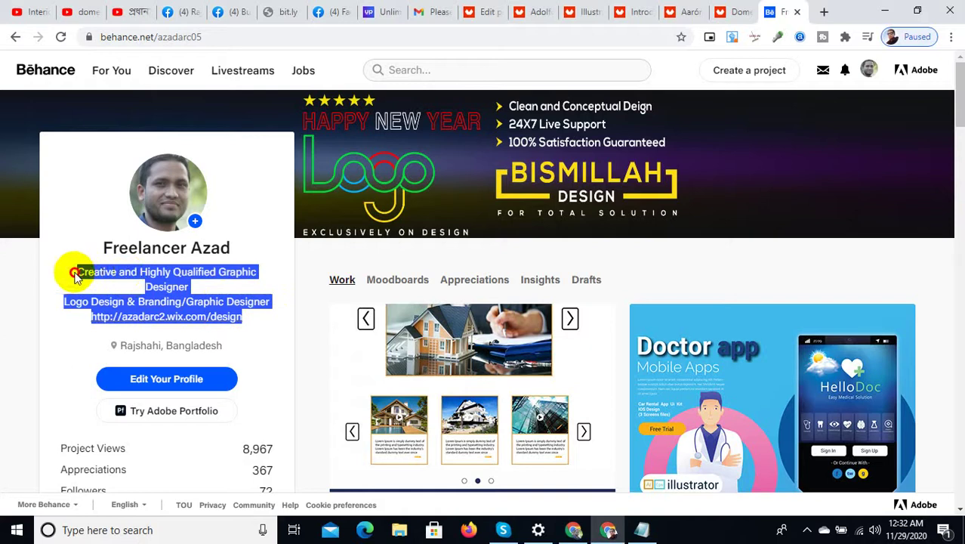
right_click(129, 273)
left_click(161, 283)
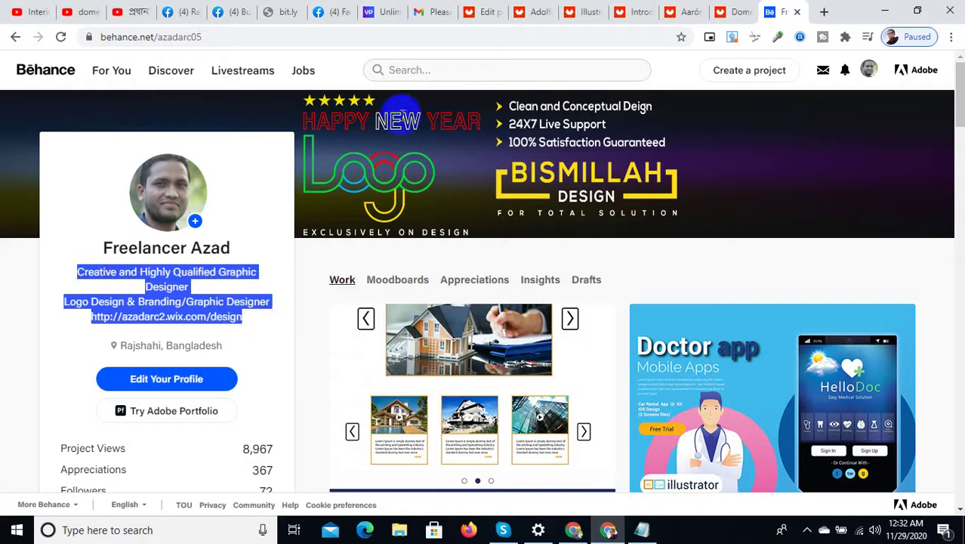
left_click(523, 10)
- Paste the copied Behance bio into the about-you box and save it
left_click(489, 12)
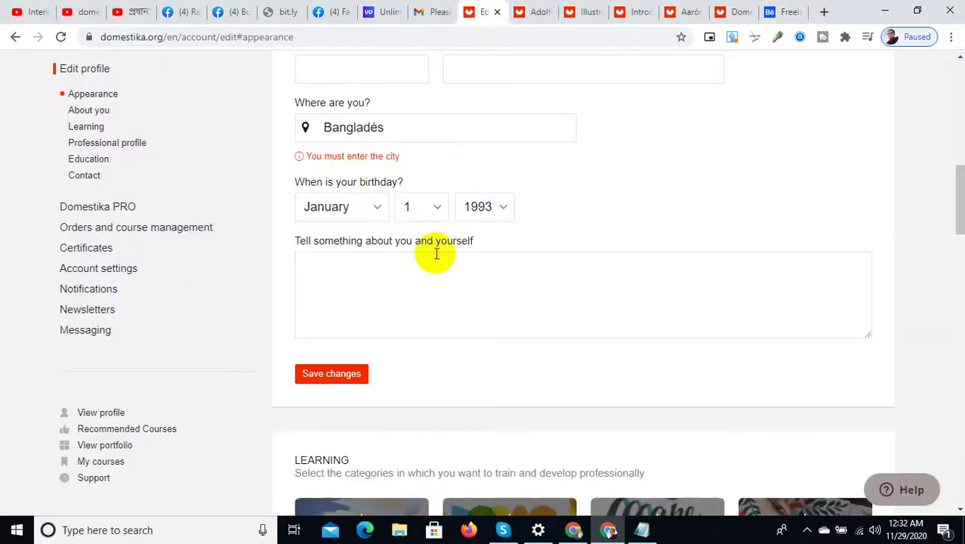
right_click(349, 280)
left_click(393, 125)
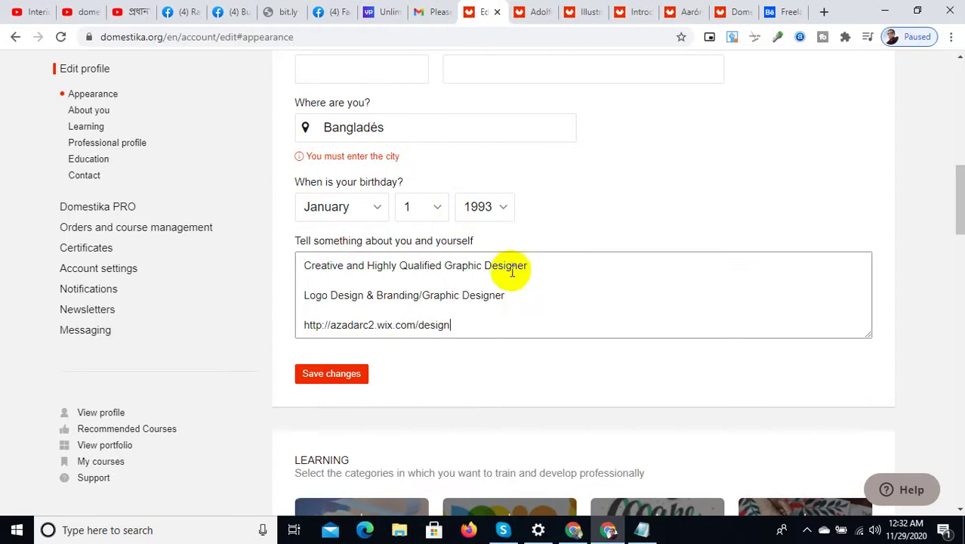
scroll(507, 315, "down", 1)
scroll(506, 315, "down", 2)
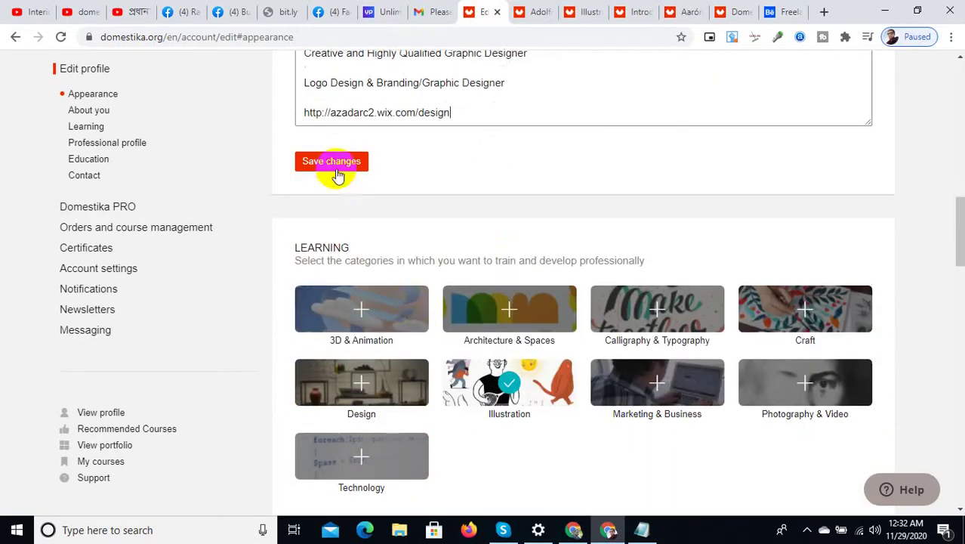
left_click(341, 165)
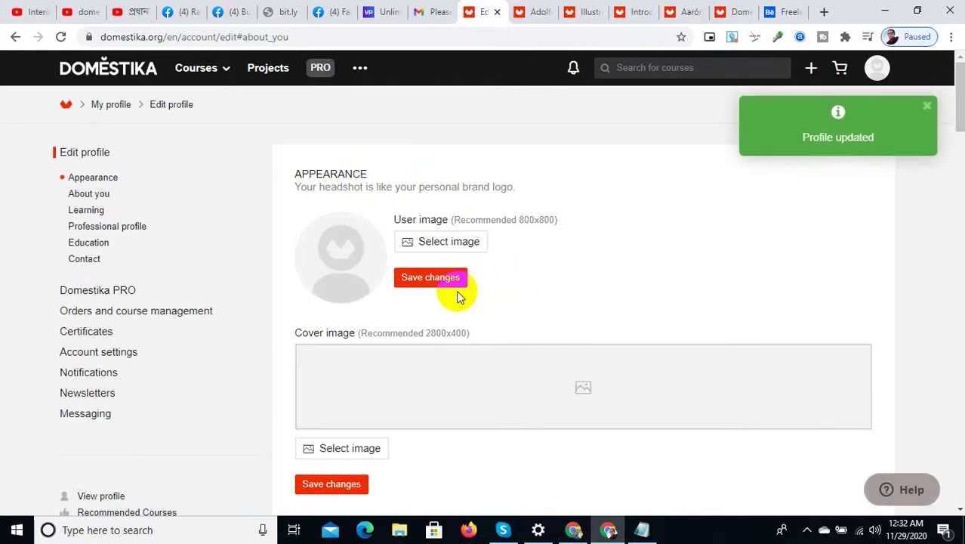
- Scroll down to the Contact section and click into the Website field
scroll(448, 267, "down", 2)
scroll(448, 287, "down", 3)
scroll(511, 326, "down", 5)
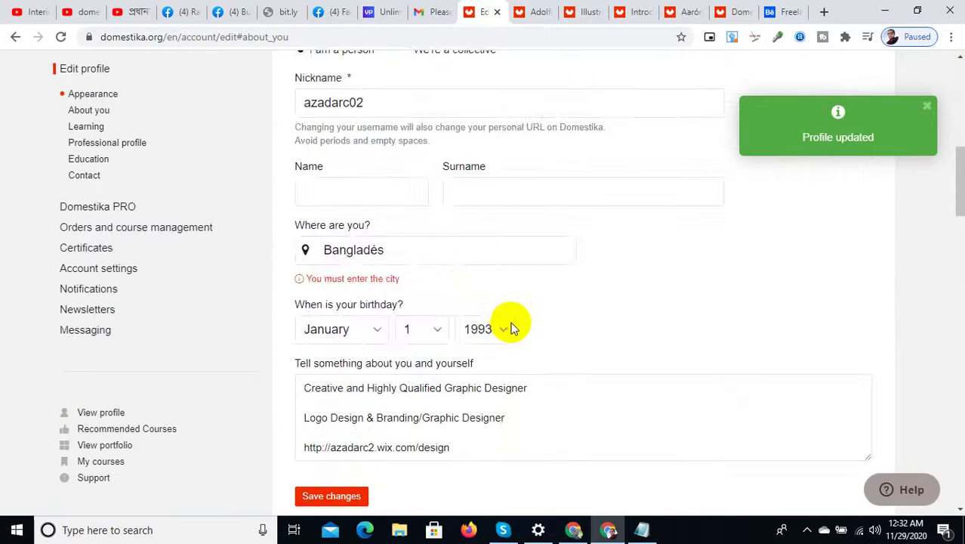
scroll(511, 326, "down", 4)
scroll(523, 317, "up", 2)
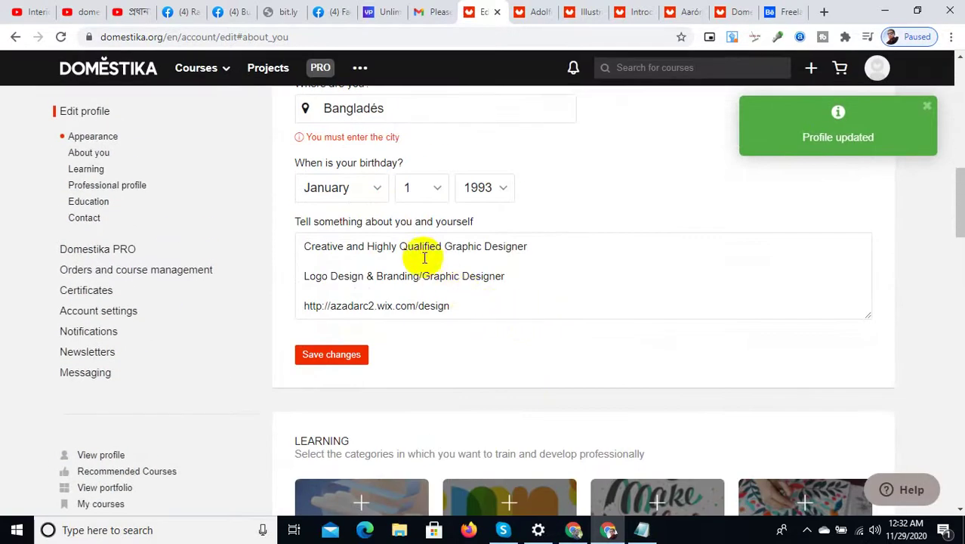
scroll(426, 342, "down", 3)
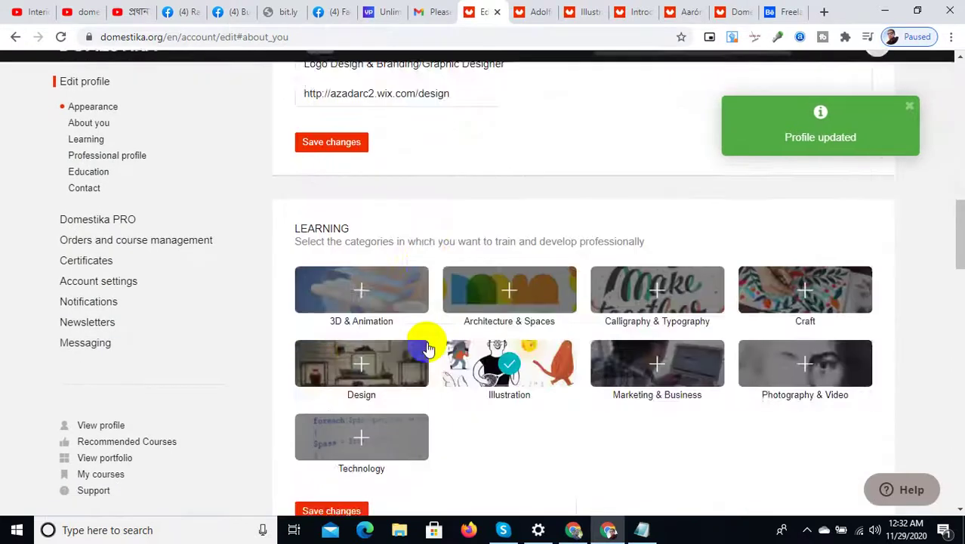
scroll(425, 345, "down", 5)
scroll(464, 349, "down", 3)
scroll(472, 347, "down", 4)
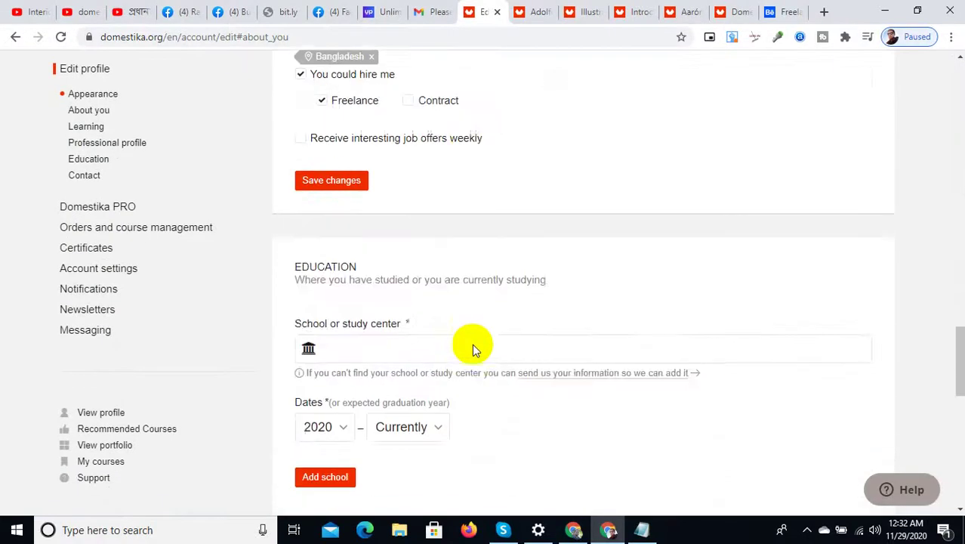
scroll(472, 347, "down", 4)
scroll(472, 344, "up", 1)
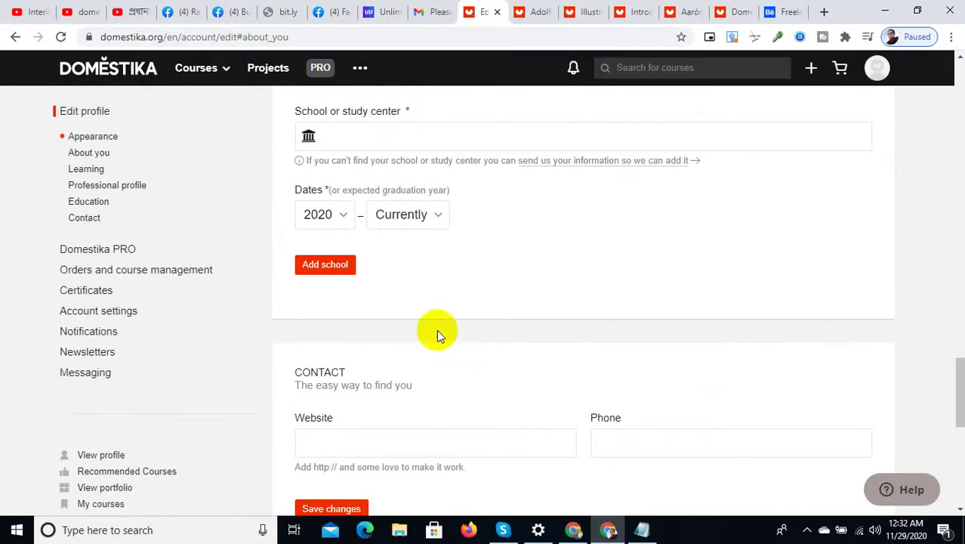
scroll(438, 330, "down", 3)
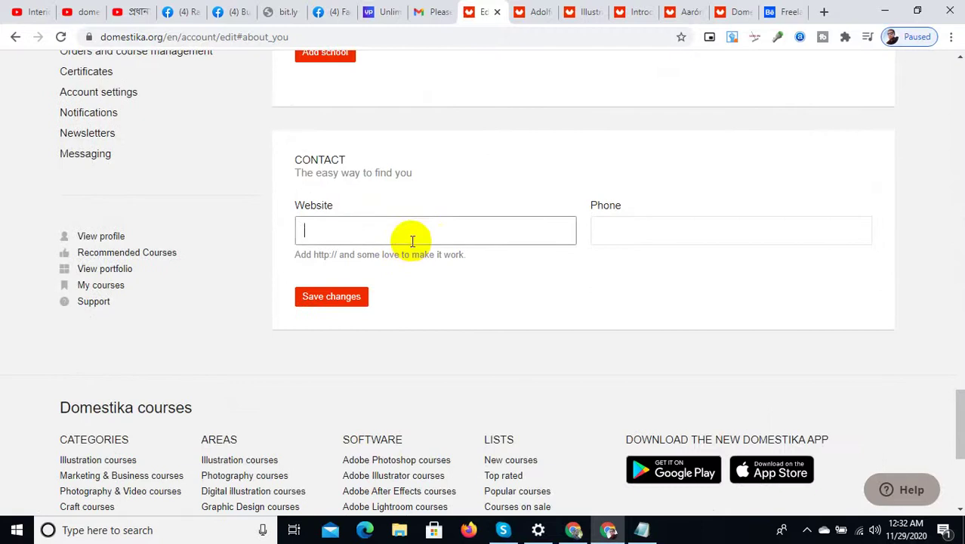
left_click(348, 237)
- Copy the portfolio website link from the about-you bio and refocus the Website field
scroll(439, 243, "up", 7)
scroll(436, 244, "up", 3)
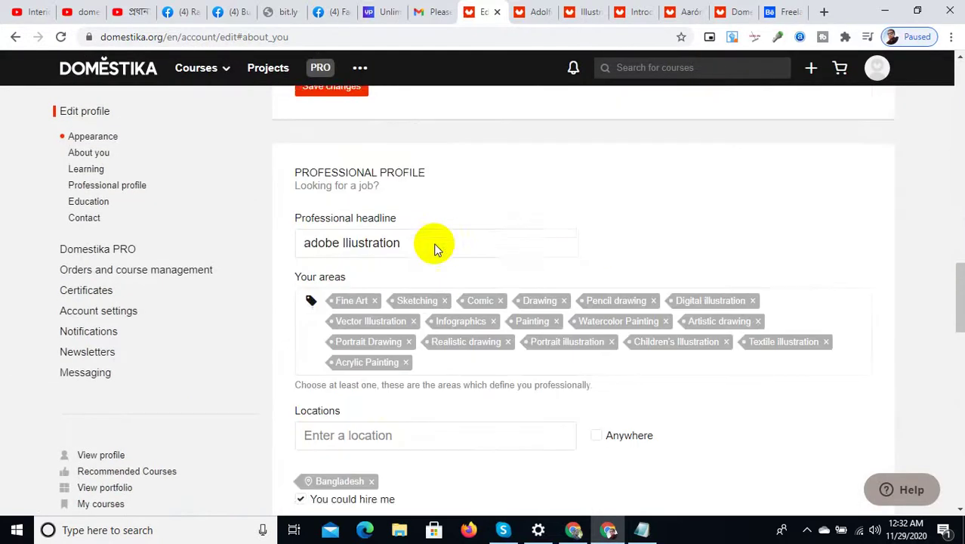
scroll(423, 242, "up", 3)
scroll(414, 245, "up", 4)
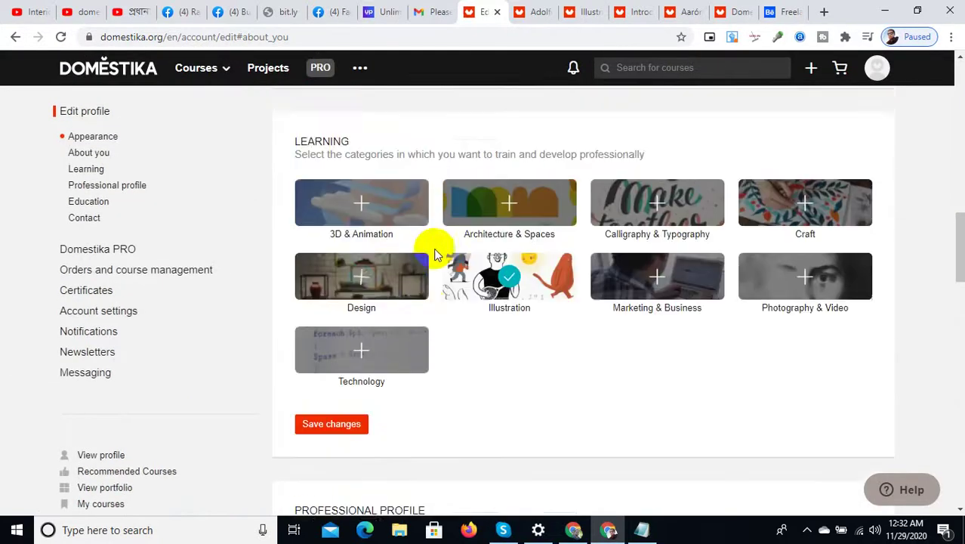
scroll(412, 243, "up", 3)
scroll(411, 240, "up", 2)
left_click(294, 305)
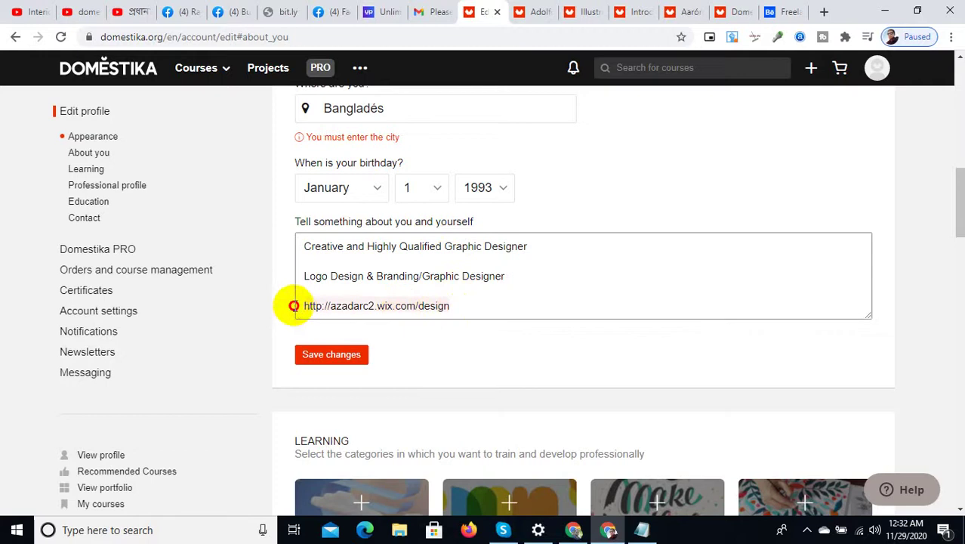
right_click(306, 302)
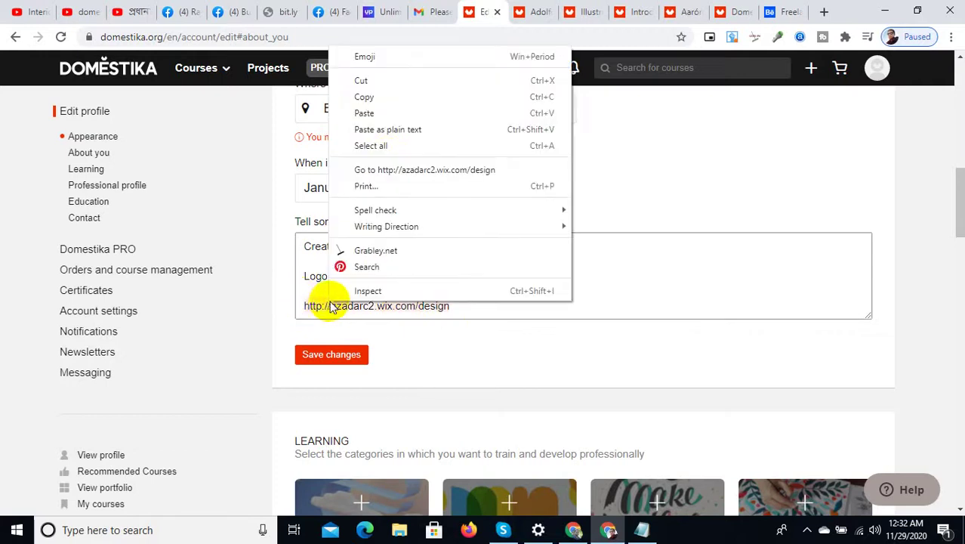
left_click(382, 100)
scroll(390, 353, "down", 5)
scroll(389, 355, "down", 5)
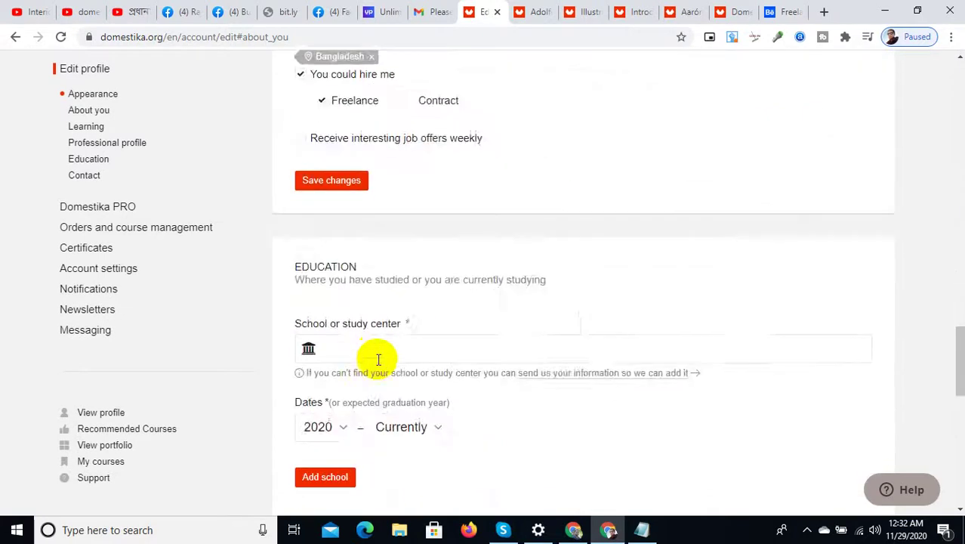
scroll(385, 358, "down", 4)
scroll(382, 354, "down", 5)
scroll(367, 227, "up", 2)
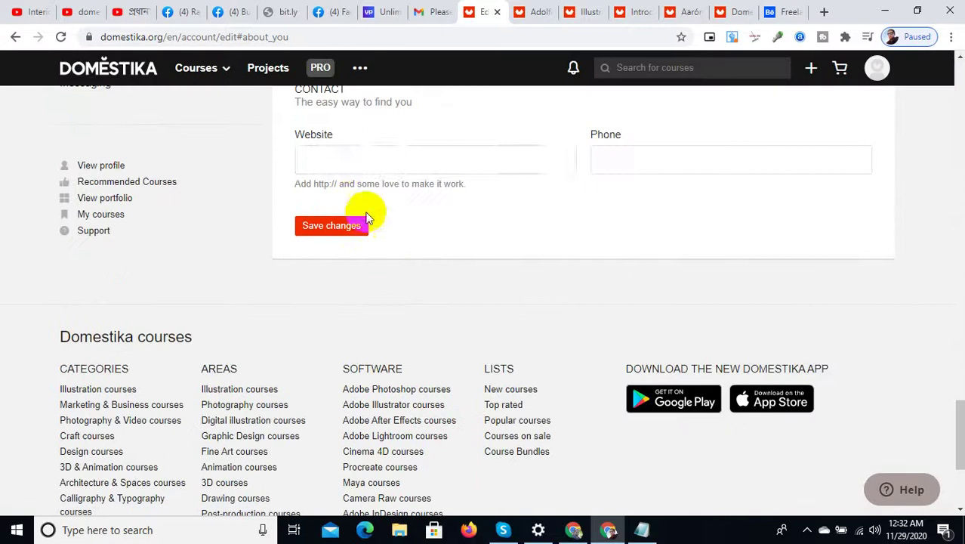
left_click(352, 164)
- Paste the portfolio link into Website, add the +880 phone number, and save the contact details
right_click(353, 164)
left_click(399, 270)
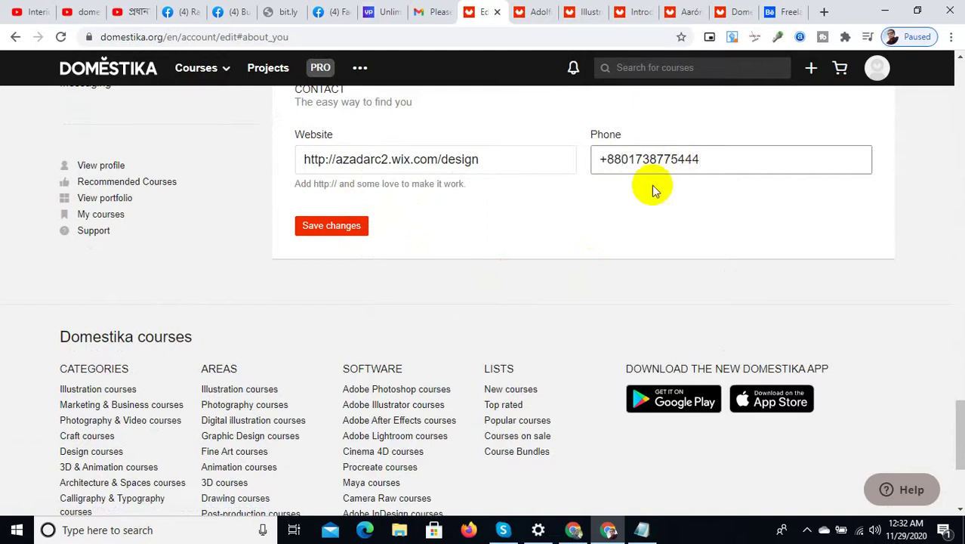
left_click(343, 228)
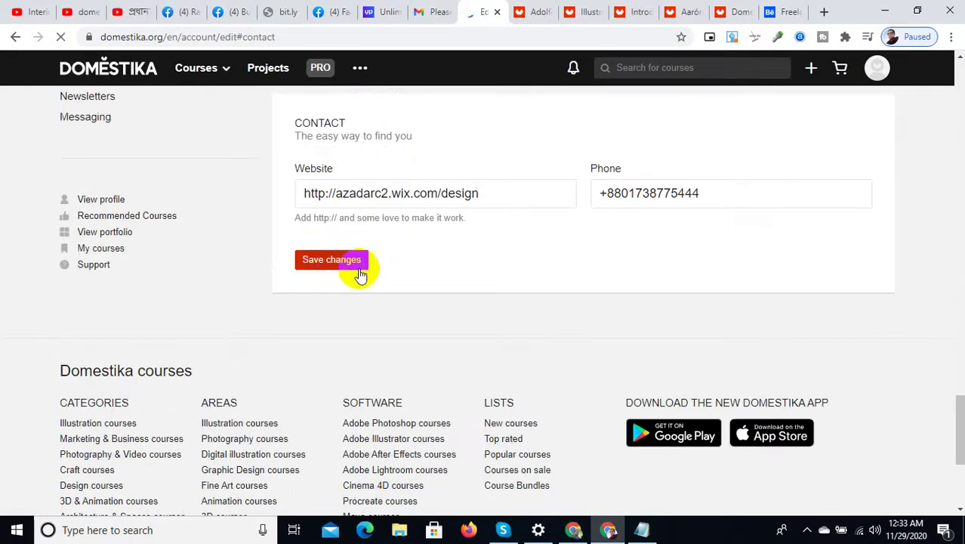
scroll(395, 263, "up", 3)
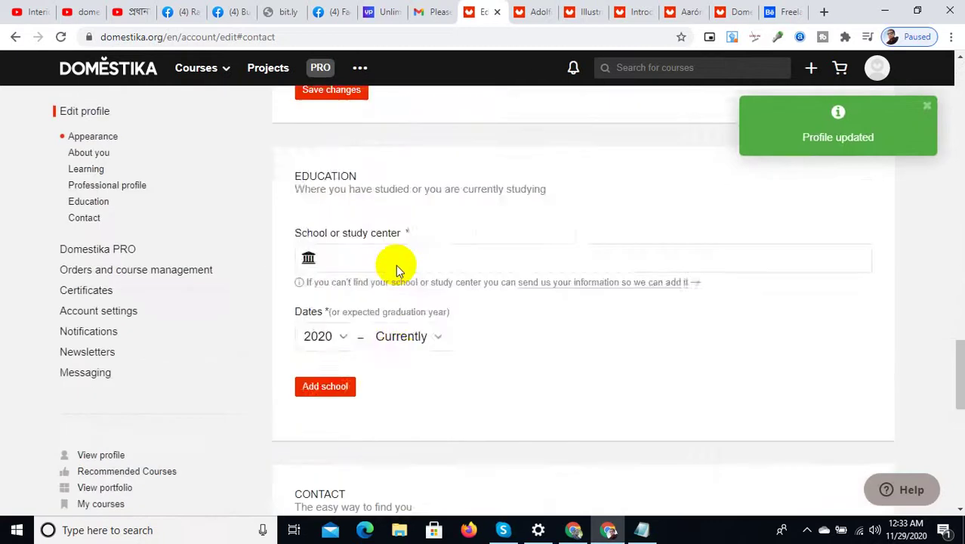
scroll(395, 265, "up", 5)
scroll(396, 264, "up", 5)
scroll(396, 265, "up", 5)
scroll(402, 264, "up", 2)
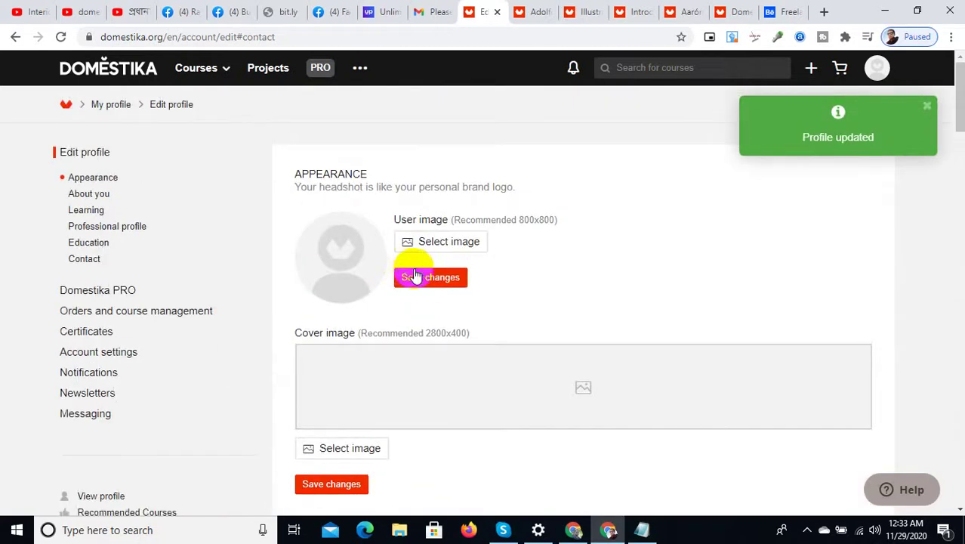
- Choose PICTURE png 1 as the new user image file and open it in Paint for editing
left_click(434, 242)
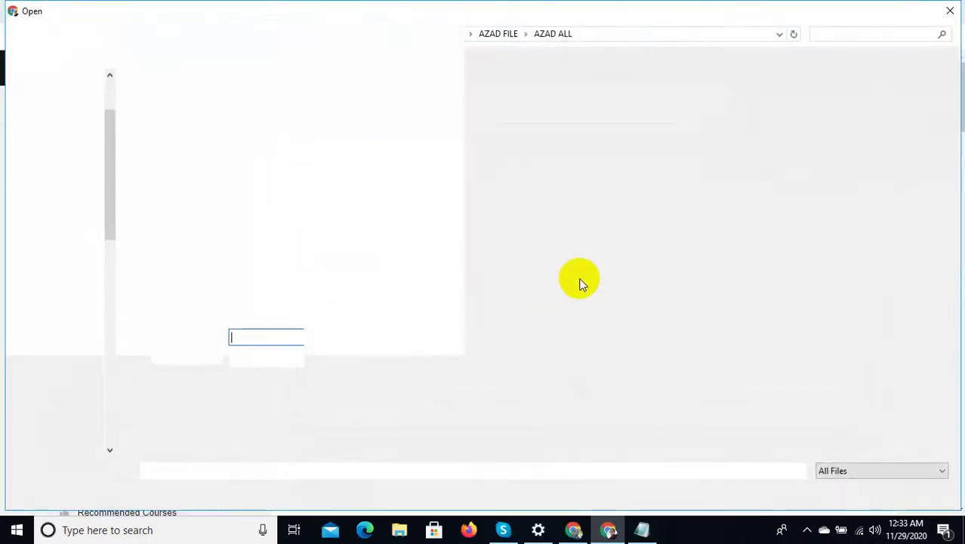
scroll(641, 264, "down", 3)
scroll(566, 339, "down", 3)
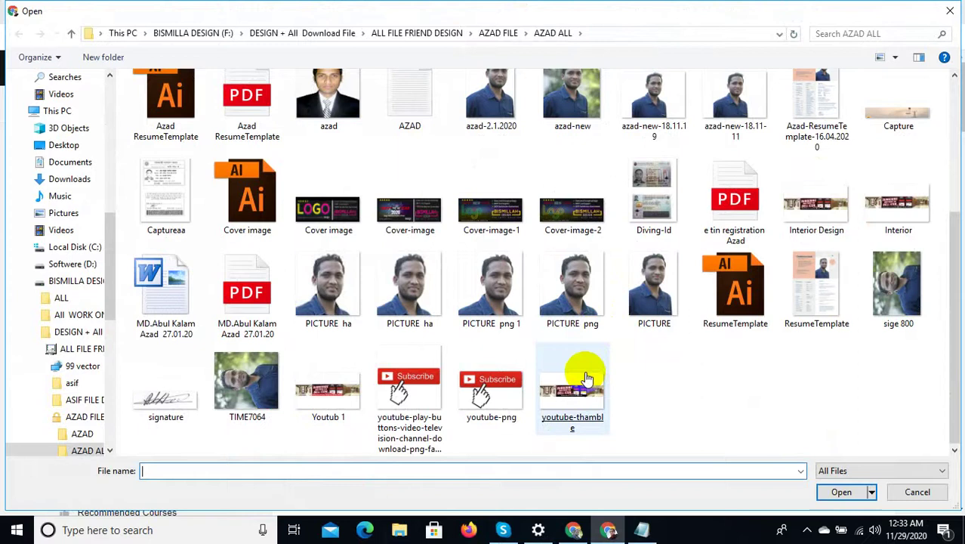
left_click(519, 302)
left_click(507, 292)
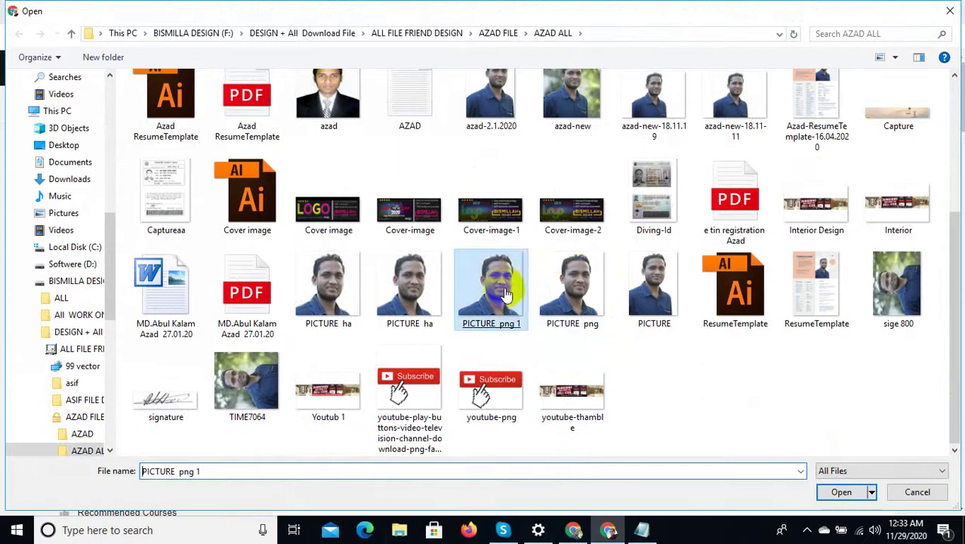
right_click(504, 293)
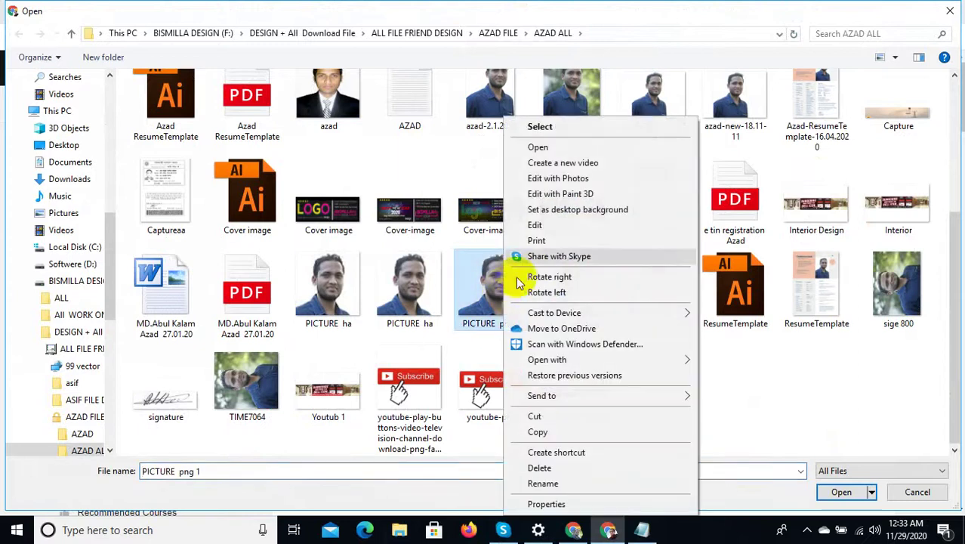
left_click(537, 225)
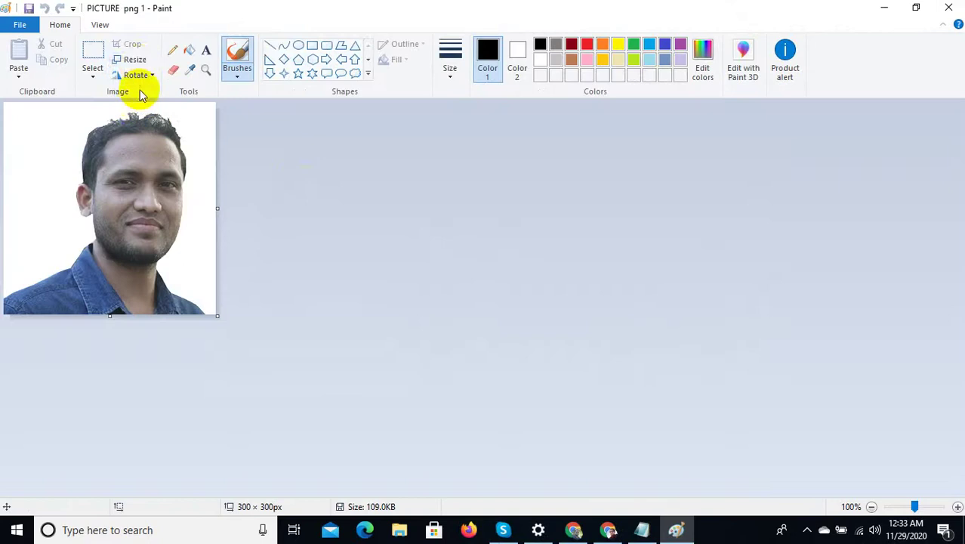
- Resize the headshot to 800 × 800 pixels in Paint, save it and close Paint
left_click(135, 58)
left_click(171, 111)
left_click_drag(184, 133, 132, 133)
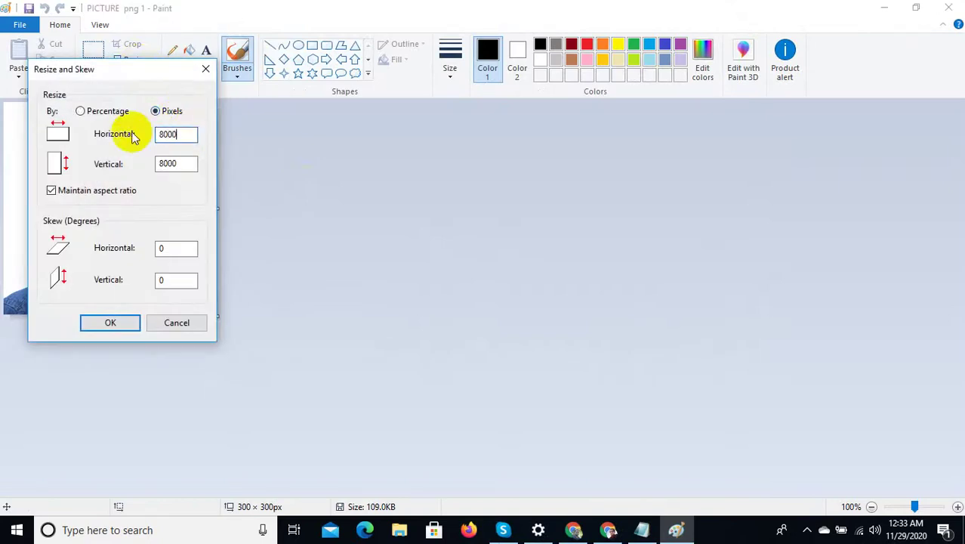
left_click(111, 323)
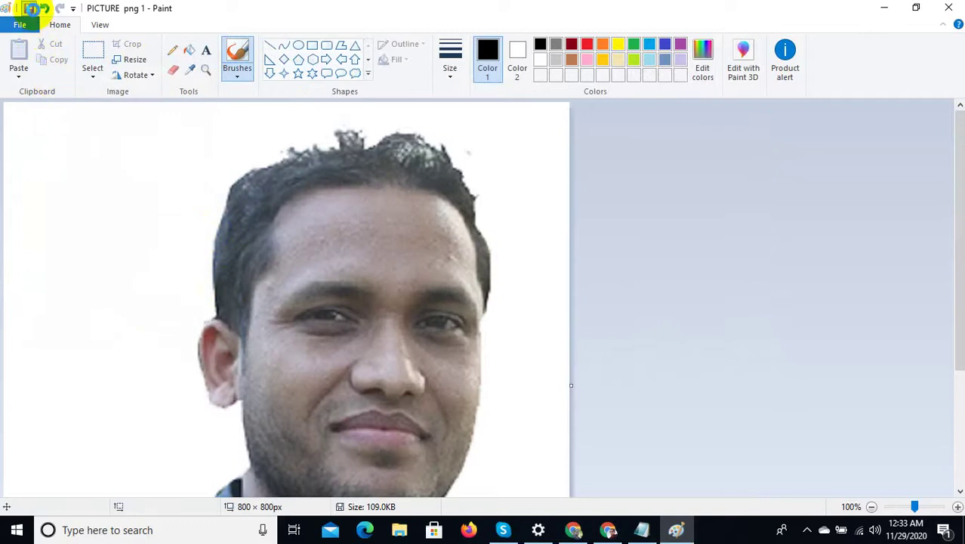
left_click(31, 9)
left_click(948, 8)
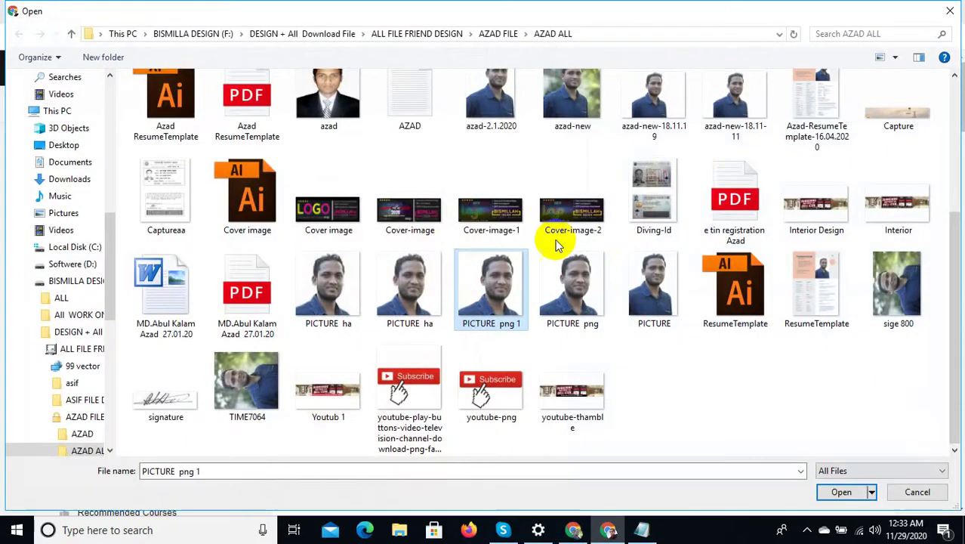
- Upload PICTURE png 1 as the user image and save the profile changes
double_click(519, 297)
scroll(412, 280, "down", 2)
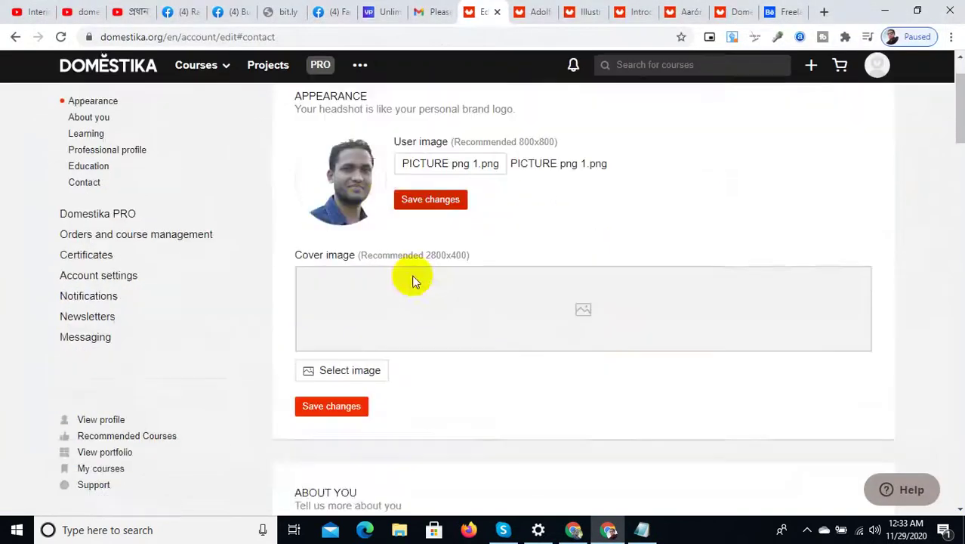
left_click(442, 143)
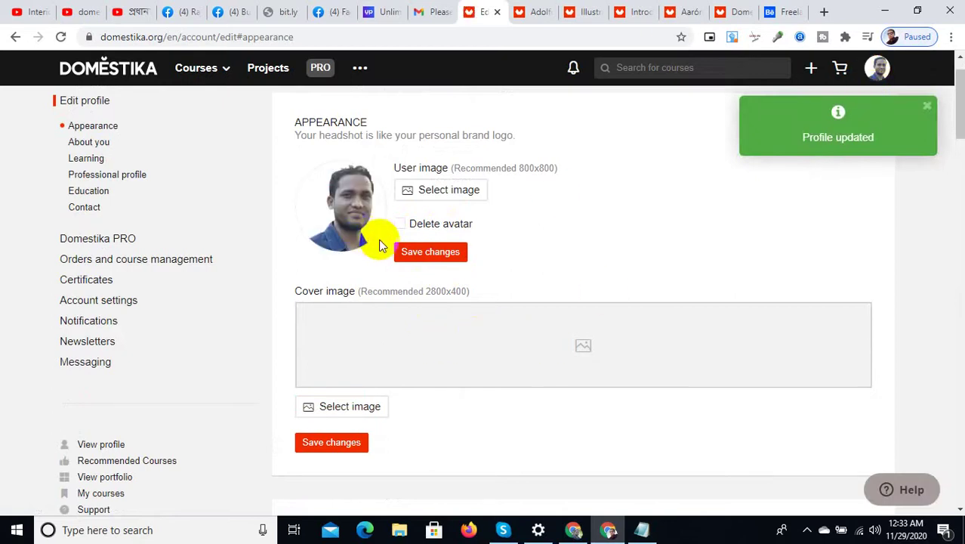
- Save the Learning section with Illustration selected, confirmed by 'Profile updated'
scroll(414, 313, "down", 5)
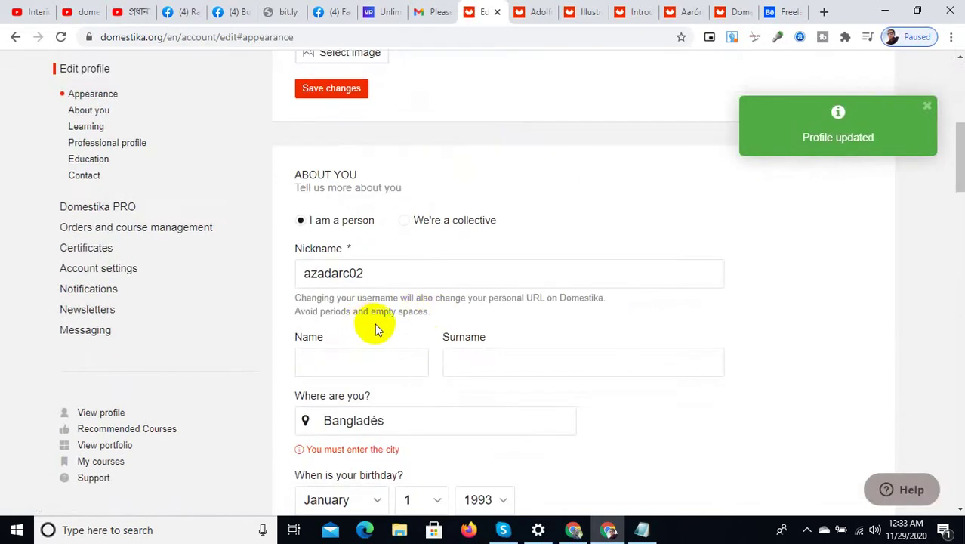
scroll(396, 321, "down", 3)
scroll(411, 321, "down", 4)
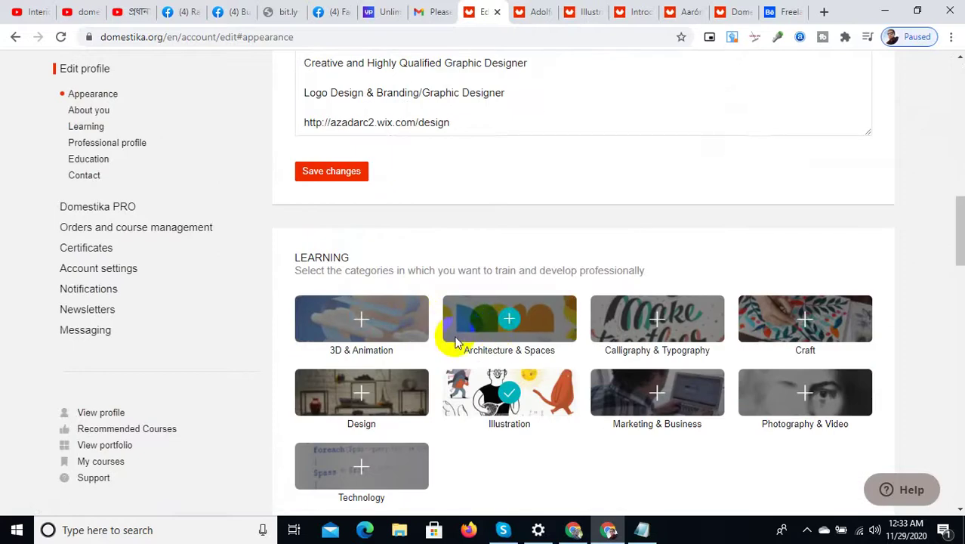
scroll(508, 407, "down", 1)
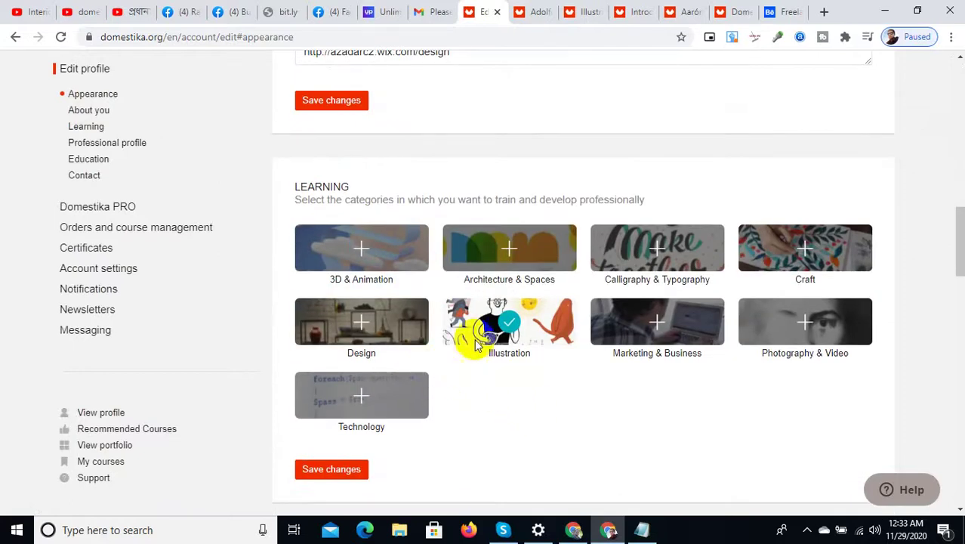
scroll(483, 347, "down", 3)
left_click(334, 261)
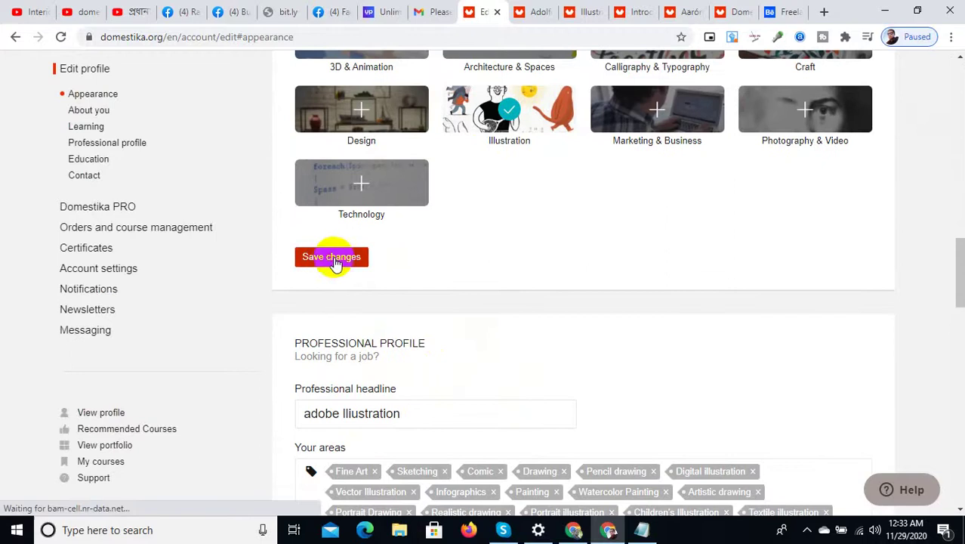
scroll(482, 319, "down", 3)
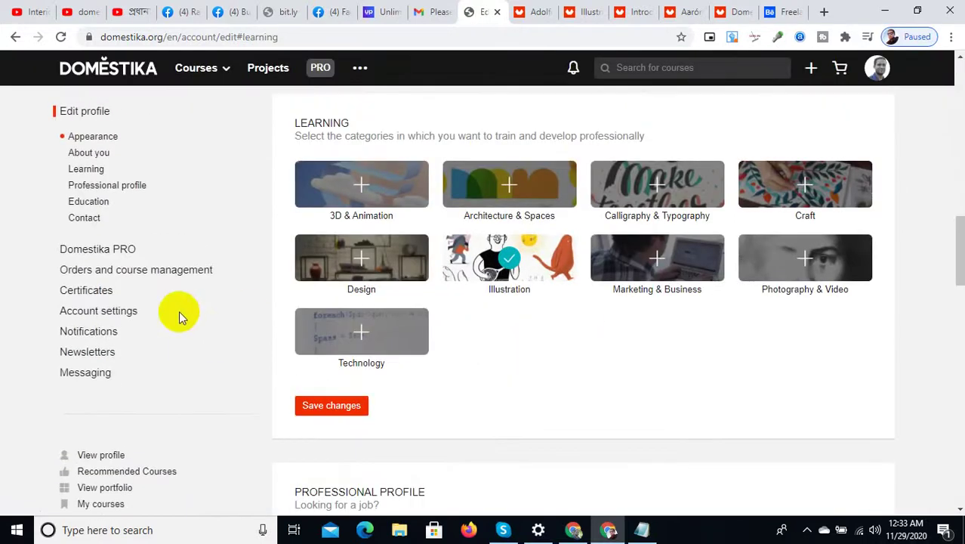
scroll(183, 313, "up", 3)
scroll(385, 169, "up", 5)
scroll(387, 166, "up", 6)
scroll(387, 166, "up", 1)
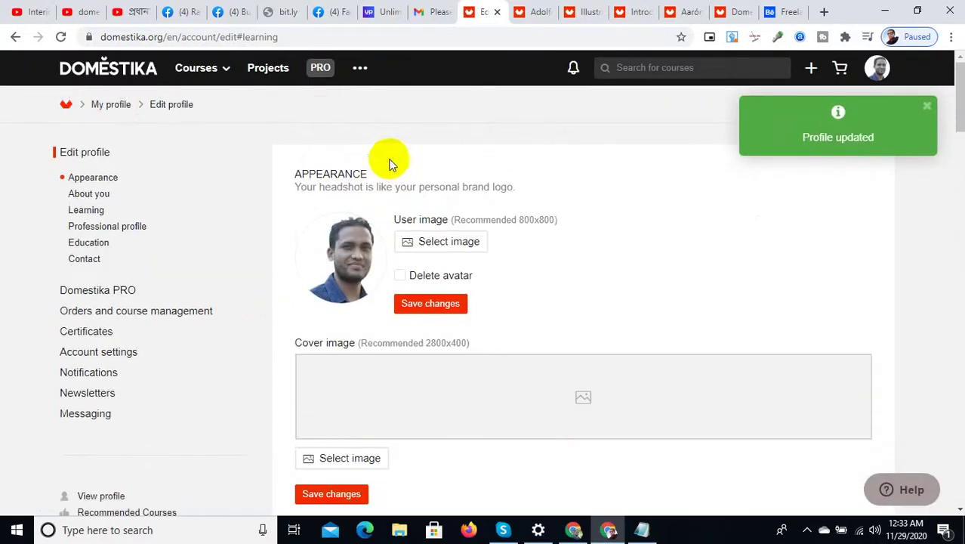
- Review the public profile with its new headshot, then start uploading a cover picture
left_click(117, 108)
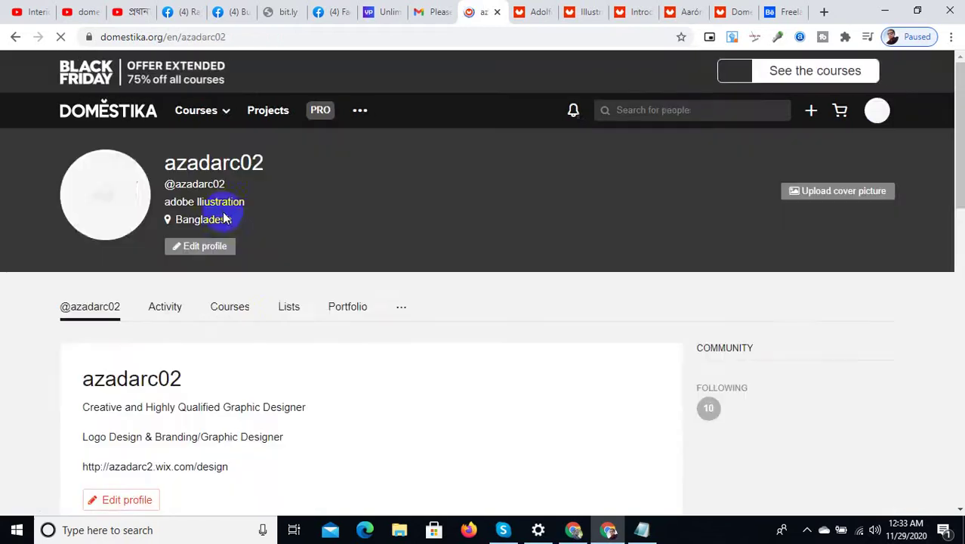
scroll(314, 319, "down", 1)
scroll(235, 361, "down", 2)
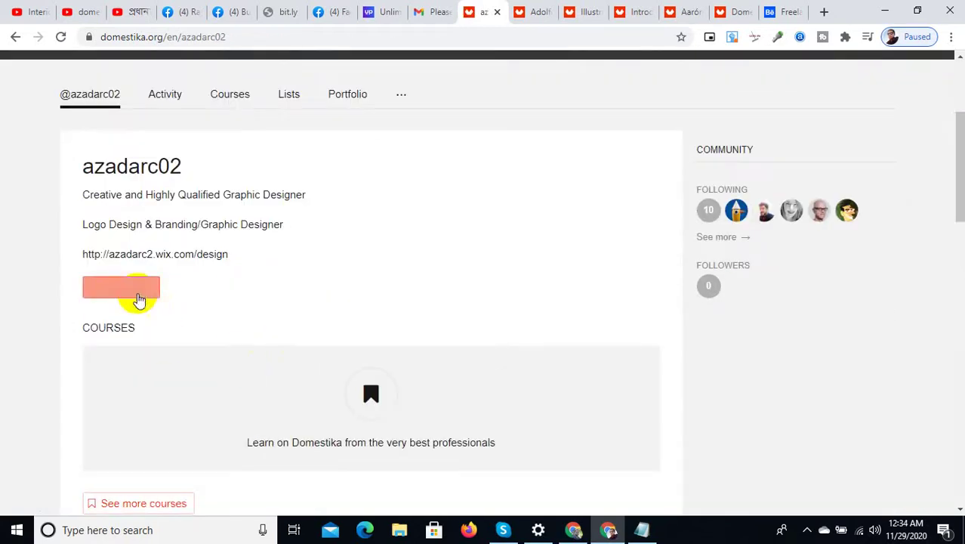
scroll(138, 300, "down", 2)
scroll(364, 305, "down", 3)
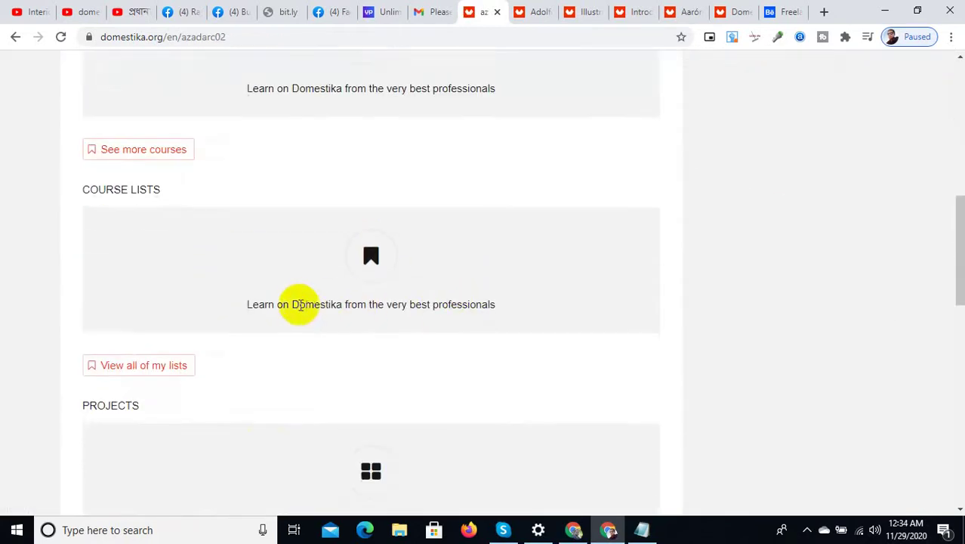
scroll(297, 304, "down", 3)
scroll(287, 305, "down", 4)
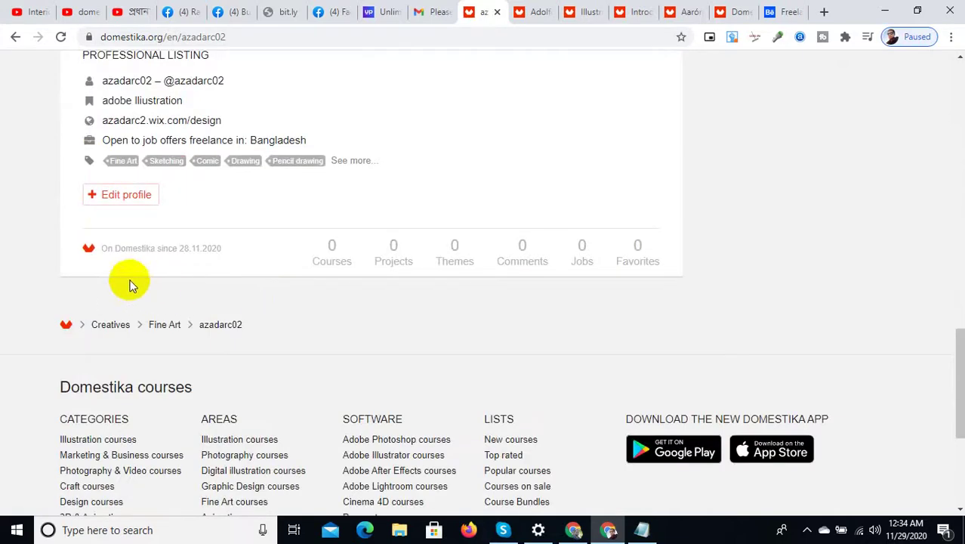
scroll(323, 276, "up", 4)
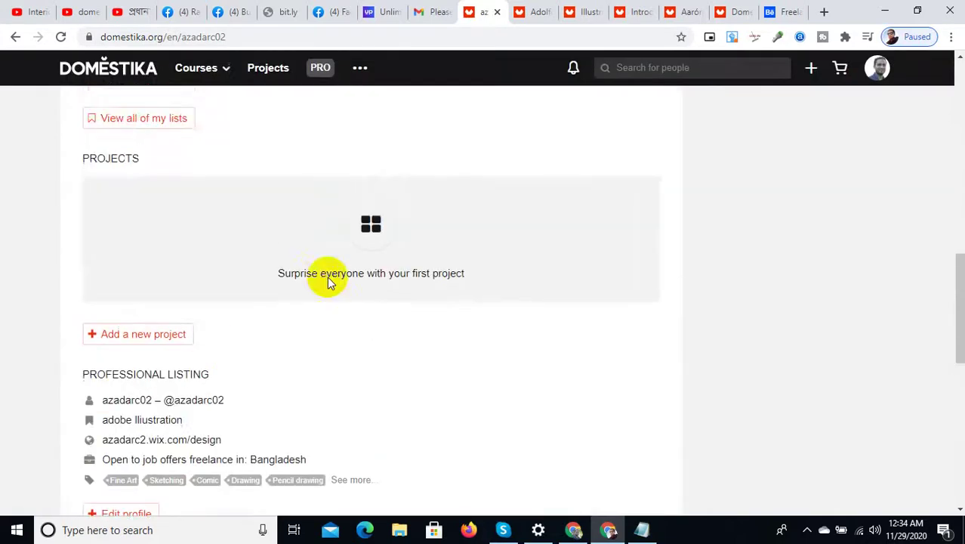
scroll(262, 267, "up", 4)
scroll(462, 240, "up", 4)
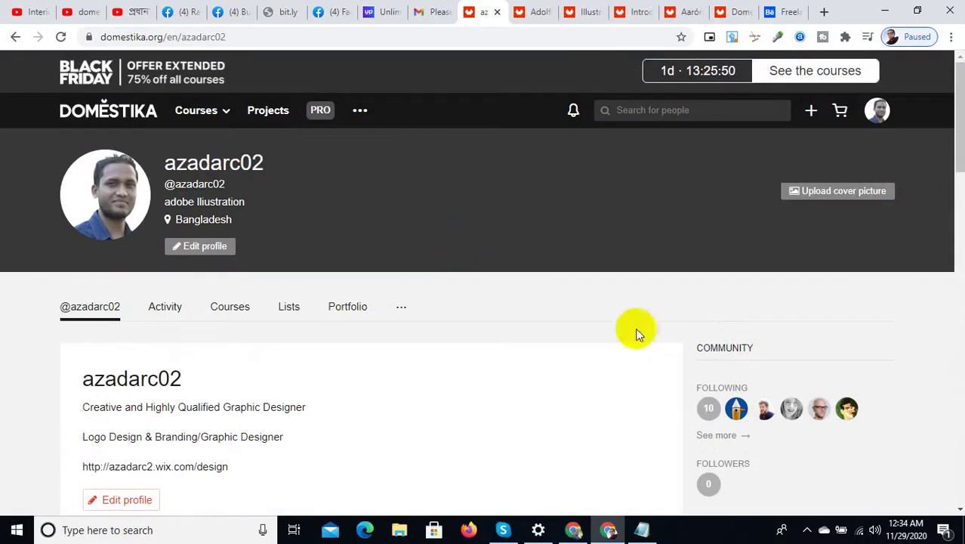
left_click(834, 204)
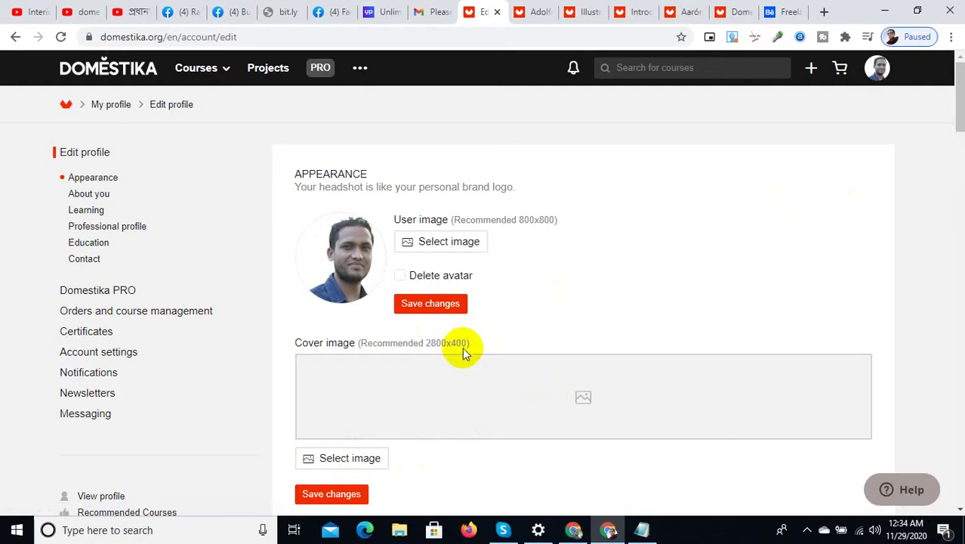
- Pick Cover-image-2 from the AZAD ALL folder as the cover image file and bring up its file options
left_click(355, 459)
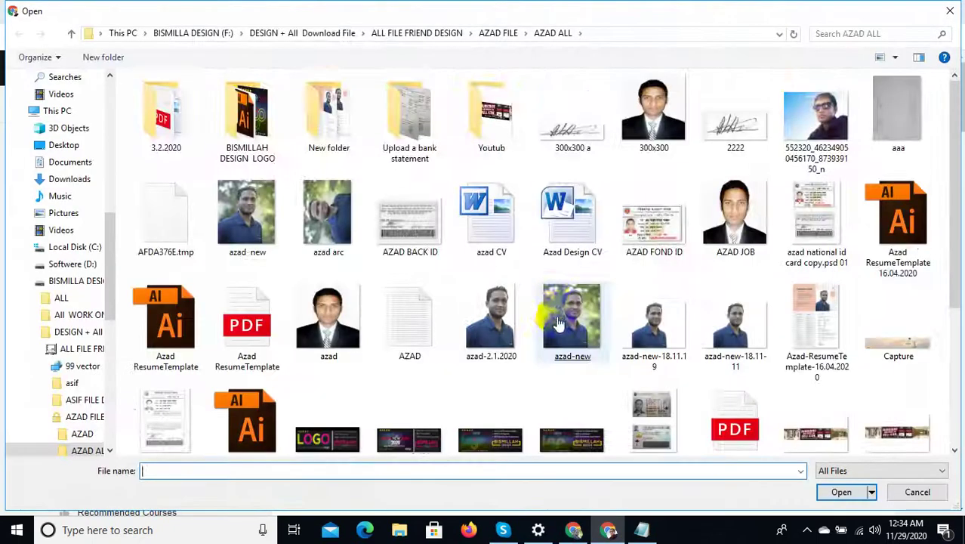
scroll(556, 323, "down", 3)
left_click(570, 204)
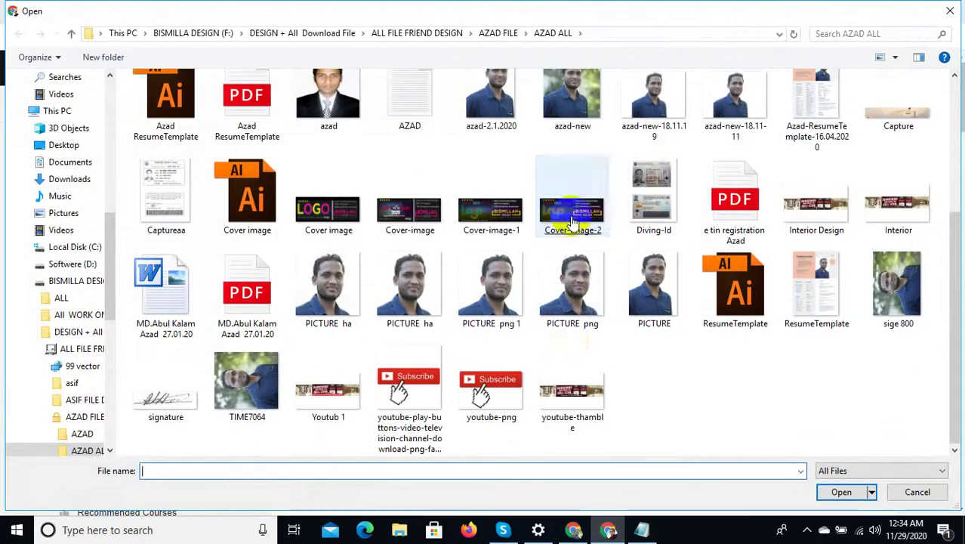
right_click(572, 205)
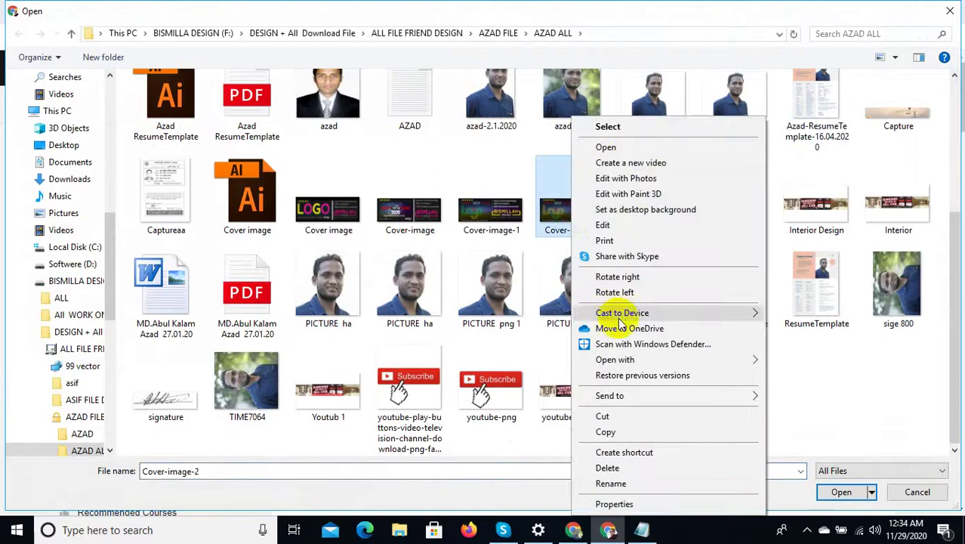
- Open Cover-image-2 in Paint and stretch it to 2800 × 400 px without keeping the aspect ratio
left_click(604, 226)
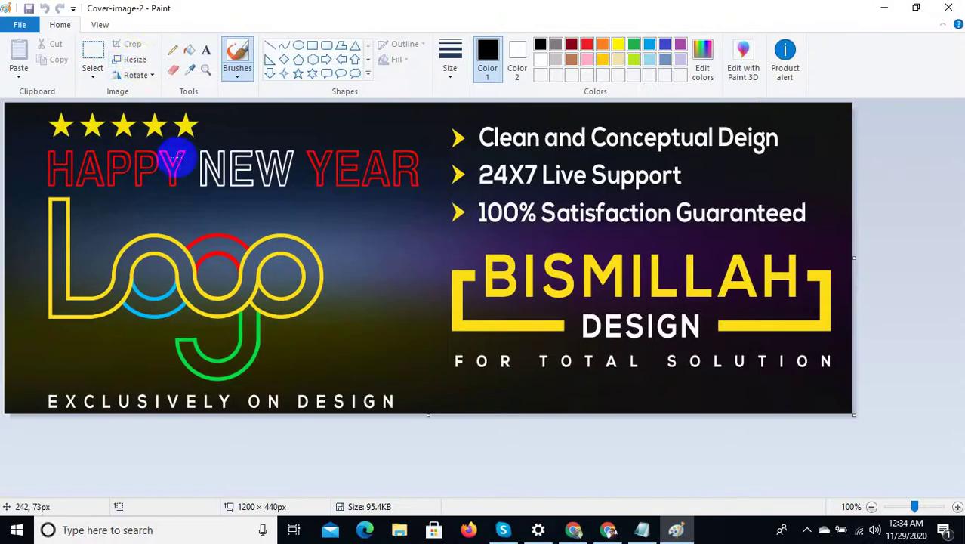
left_click(127, 59)
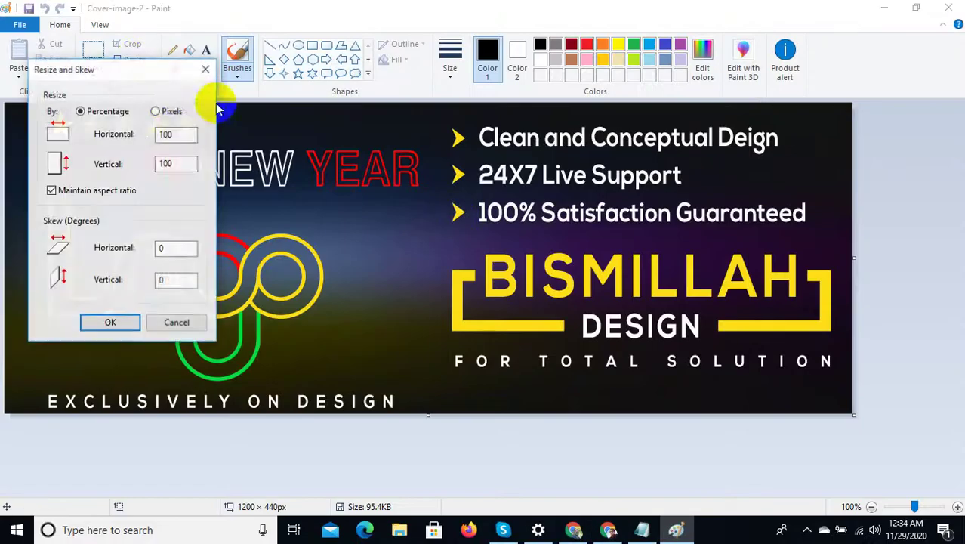
double_click(180, 135)
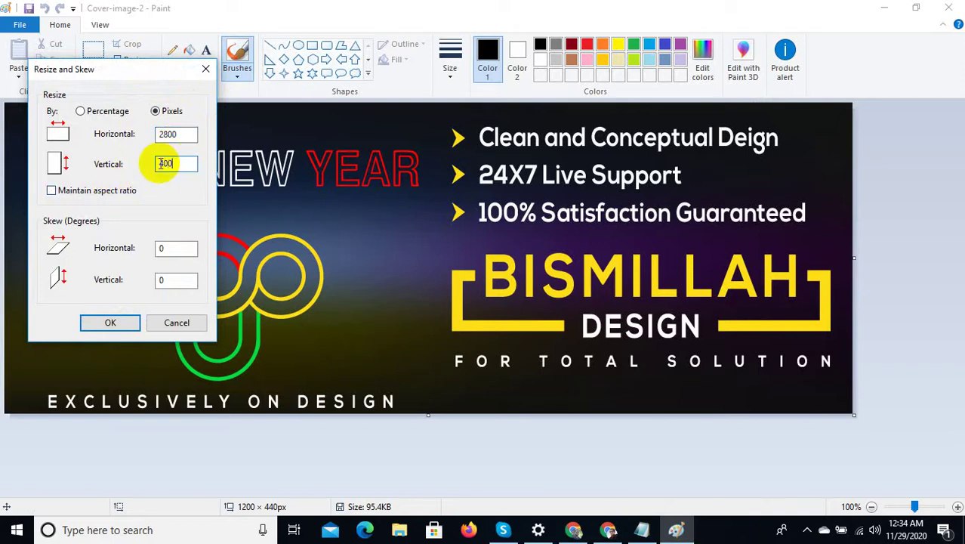
left_click(110, 322)
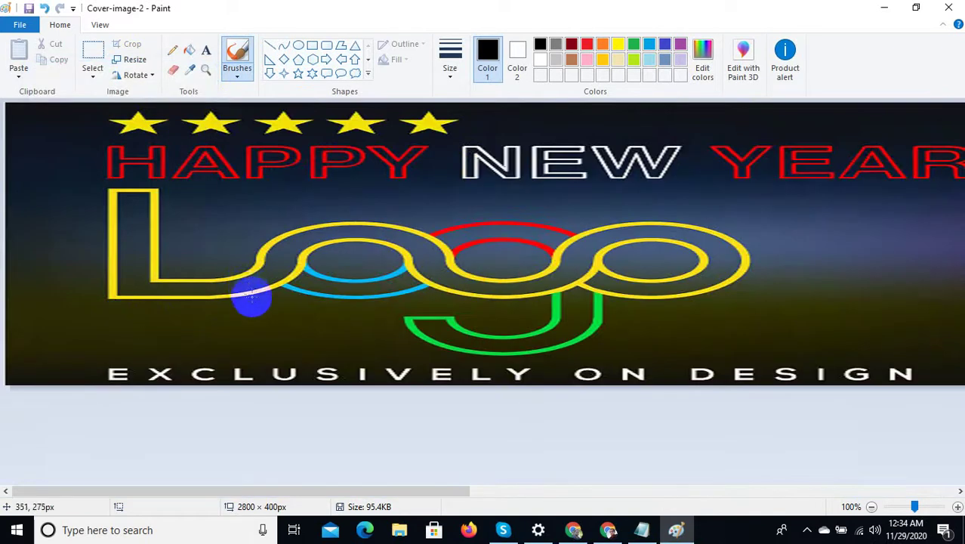
scroll(251, 297, "right", 5)
scroll(259, 296, "down", 3)
scroll(231, 290, "up", 1)
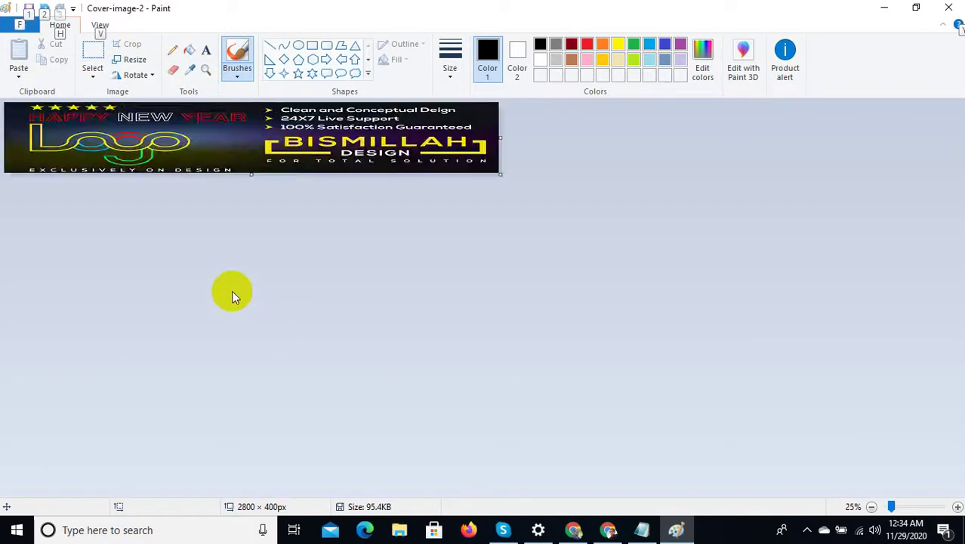
scroll(232, 290, "up", 1)
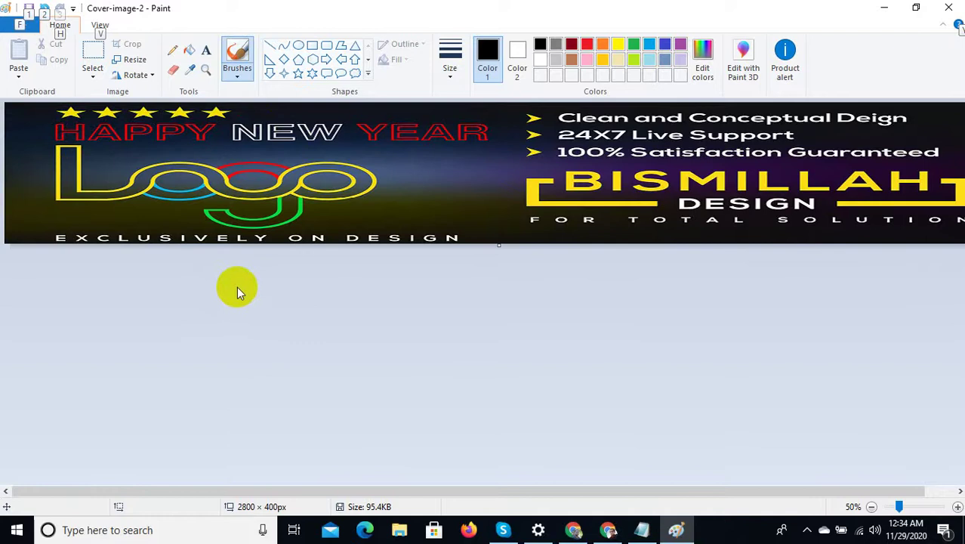
scroll(237, 286, "down", 1)
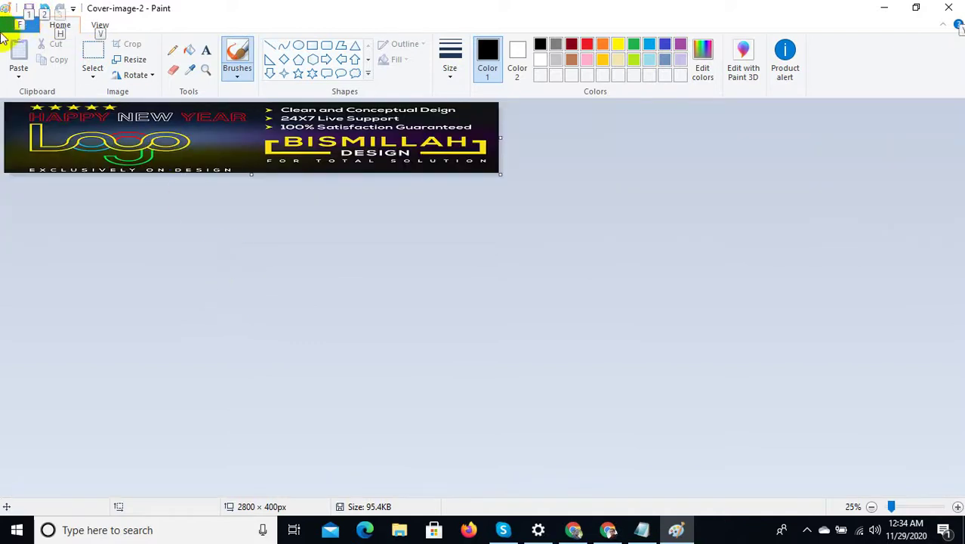
- Save the resized cover image as a JPEG in the Downloads folder
key("f")
left_click(47, 143)
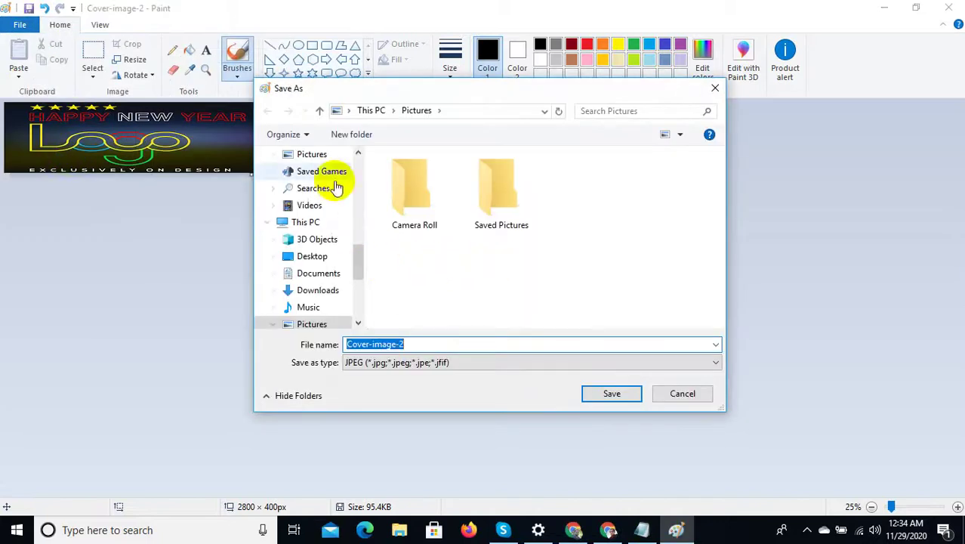
scroll(321, 257, "up", 1)
scroll(308, 169, "up", 1)
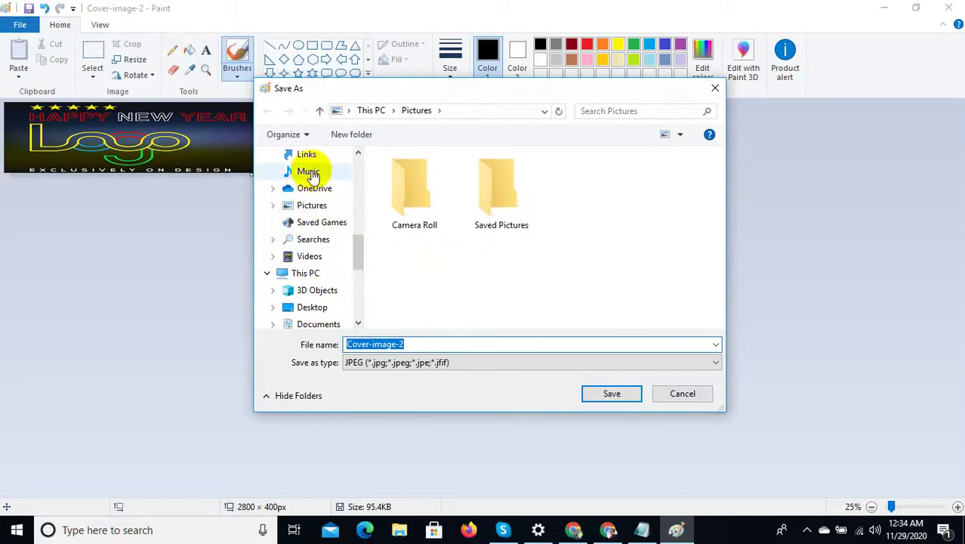
scroll(308, 172, "up", 2)
left_click(318, 154)
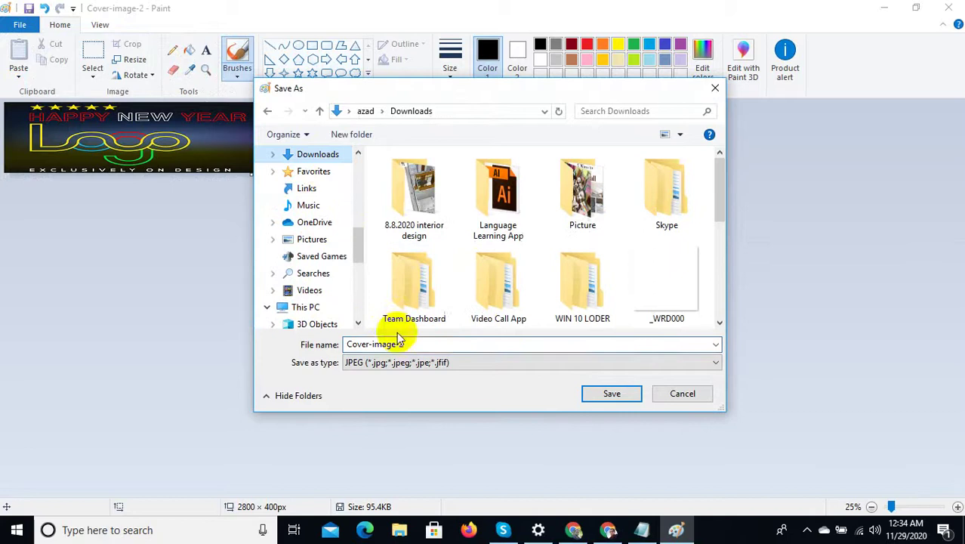
left_click(610, 392)
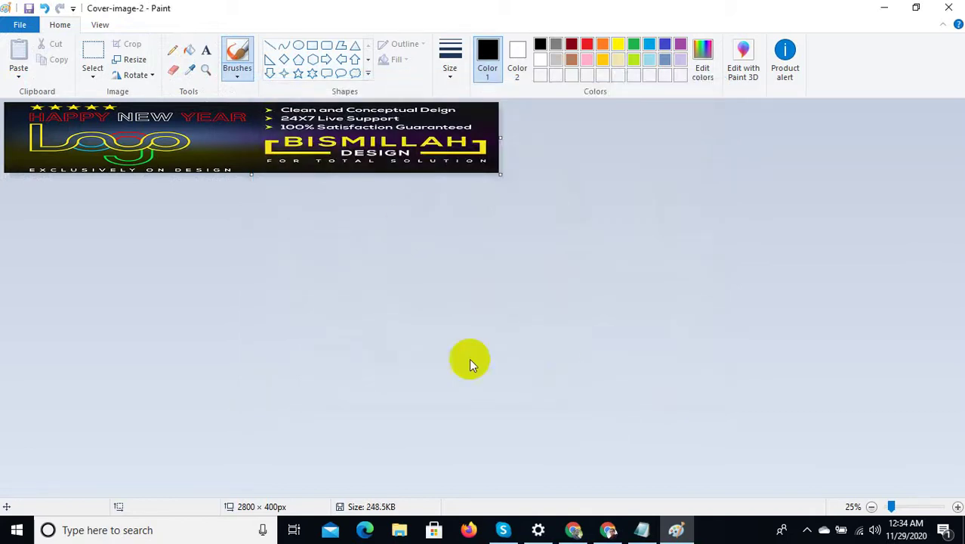
- In Chrome's Open dialog, browse to This PC > Downloads, refresh the list, then cancel
left_click(573, 530)
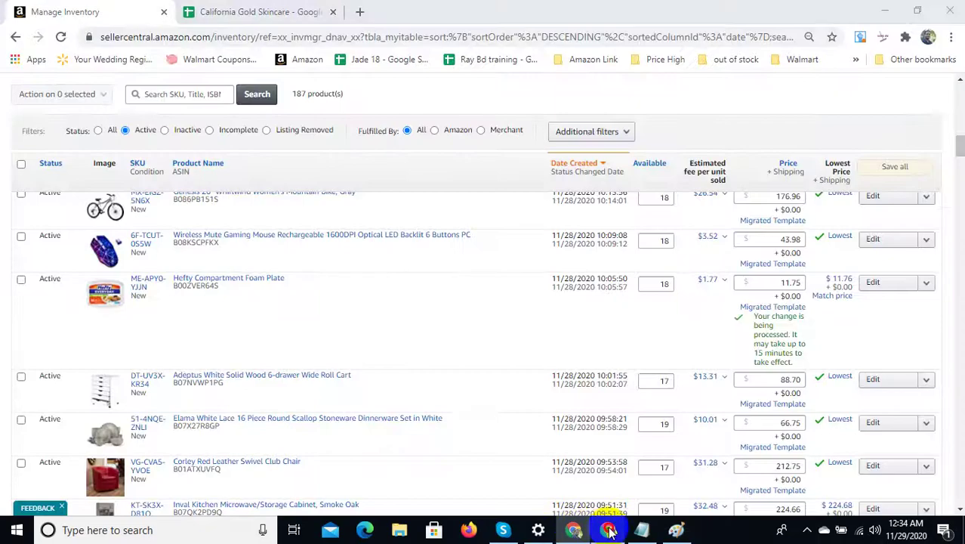
left_click(608, 530)
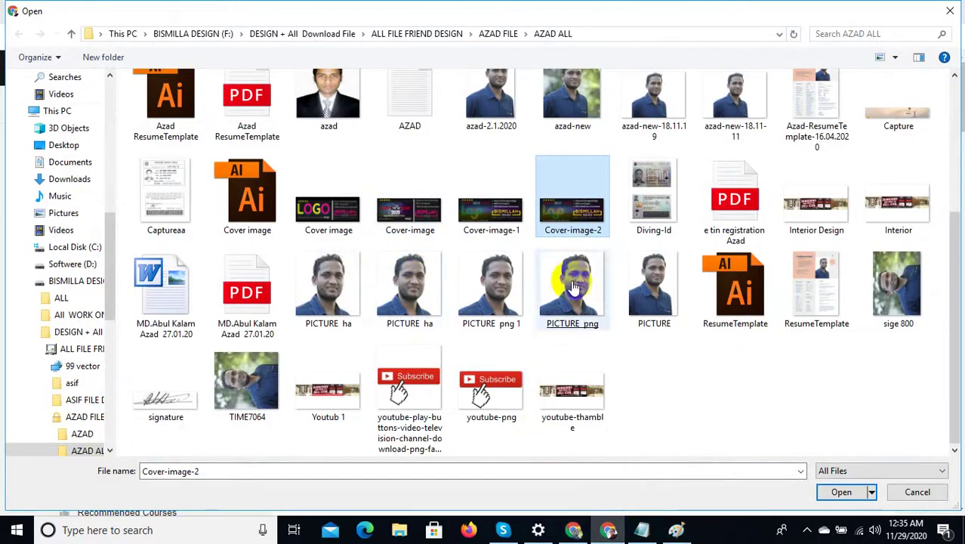
left_click(144, 33)
left_click(127, 33)
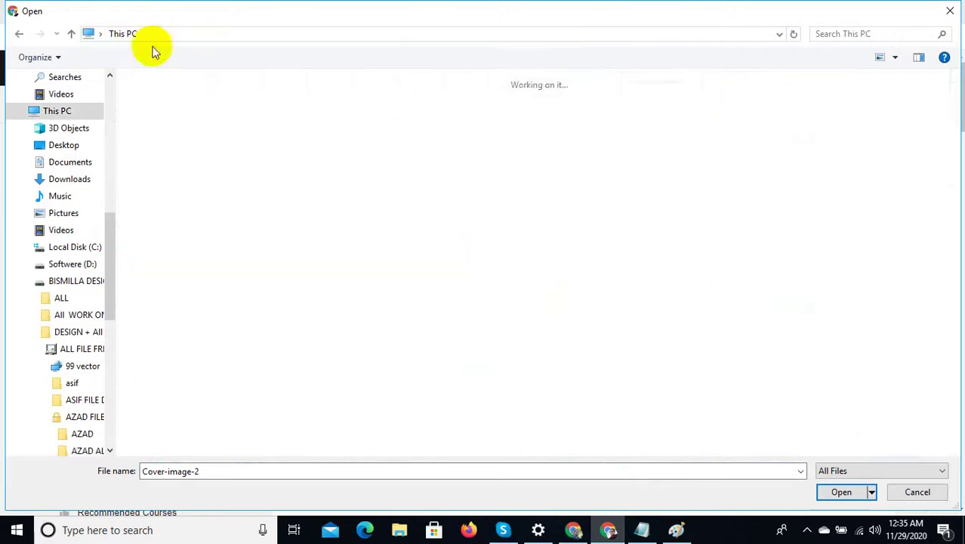
double_click(386, 155)
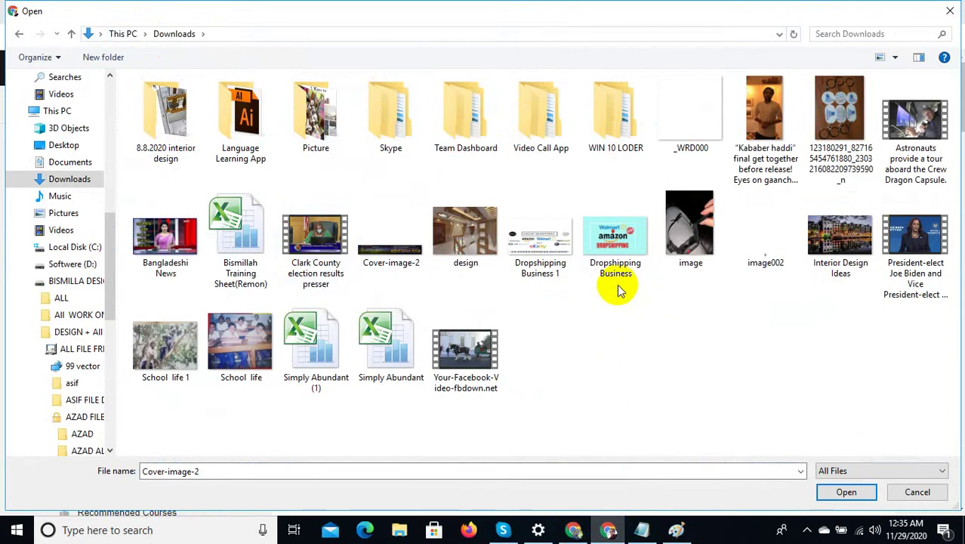
right_click(615, 342)
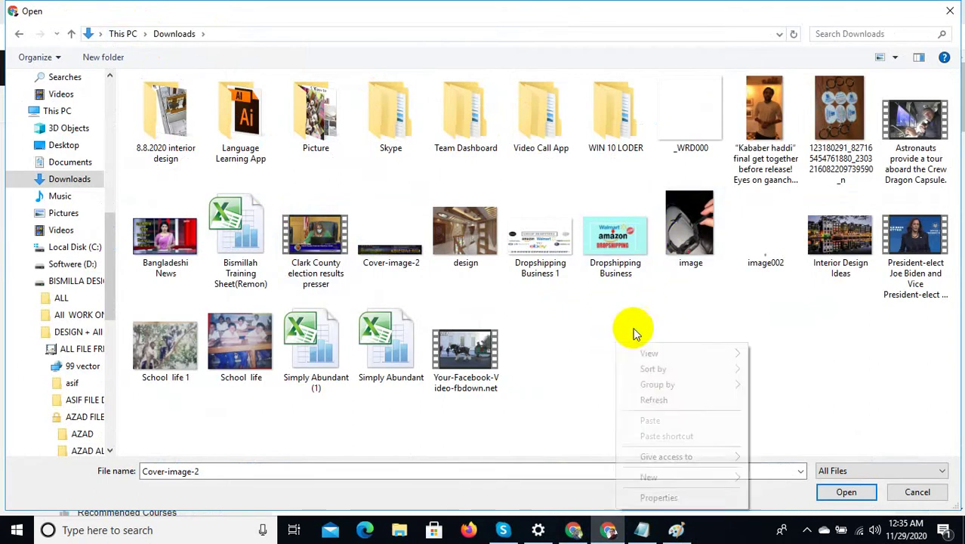
left_click(640, 400)
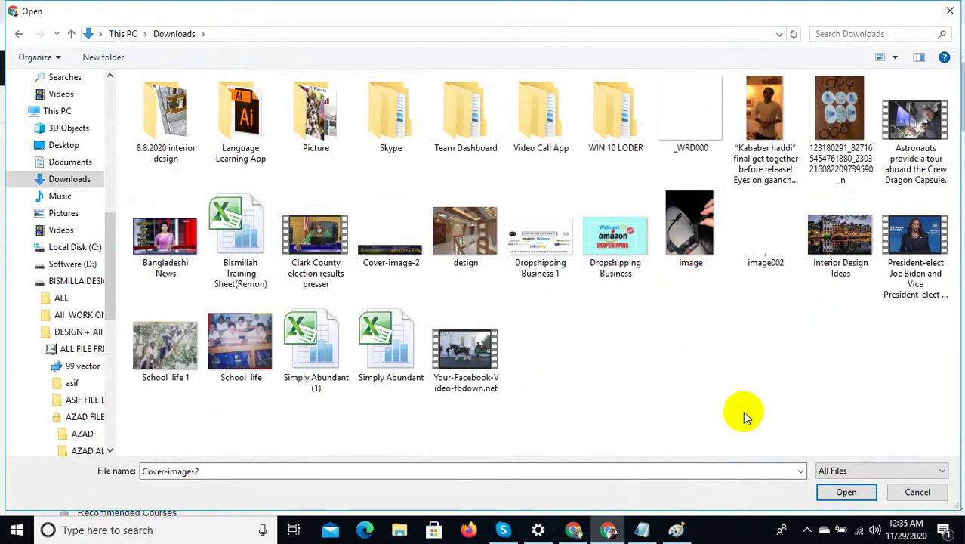
left_click(916, 490)
scroll(529, 350, "down", 1)
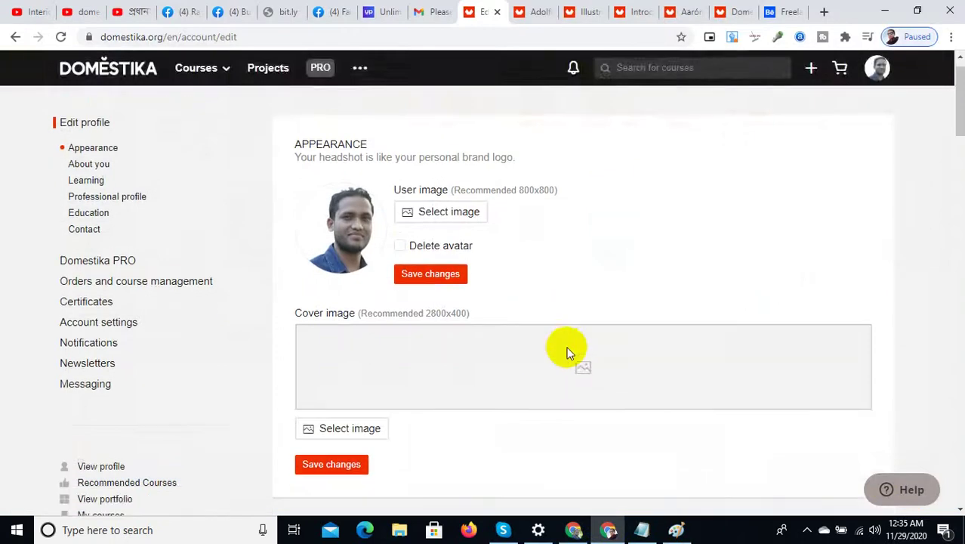
scroll(490, 326, "down", 3)
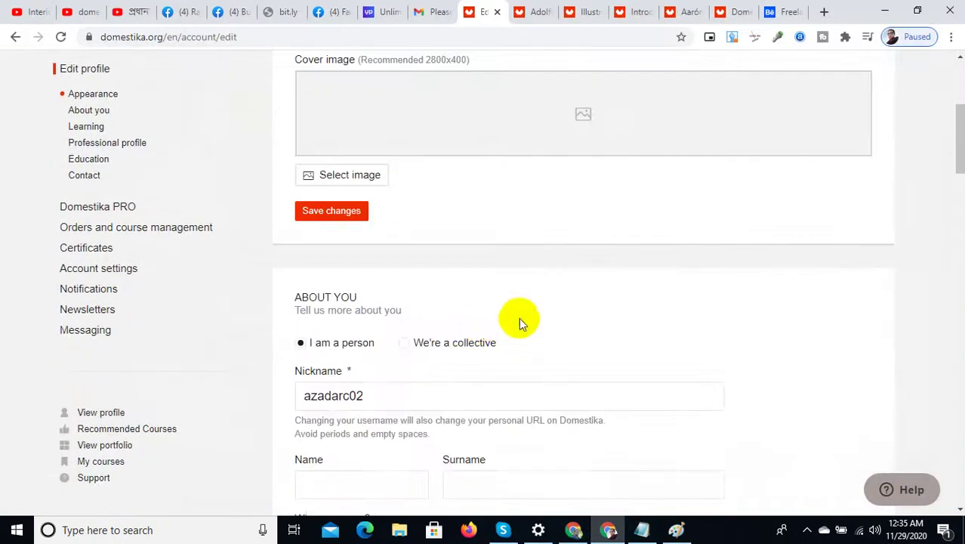
left_click(333, 179)
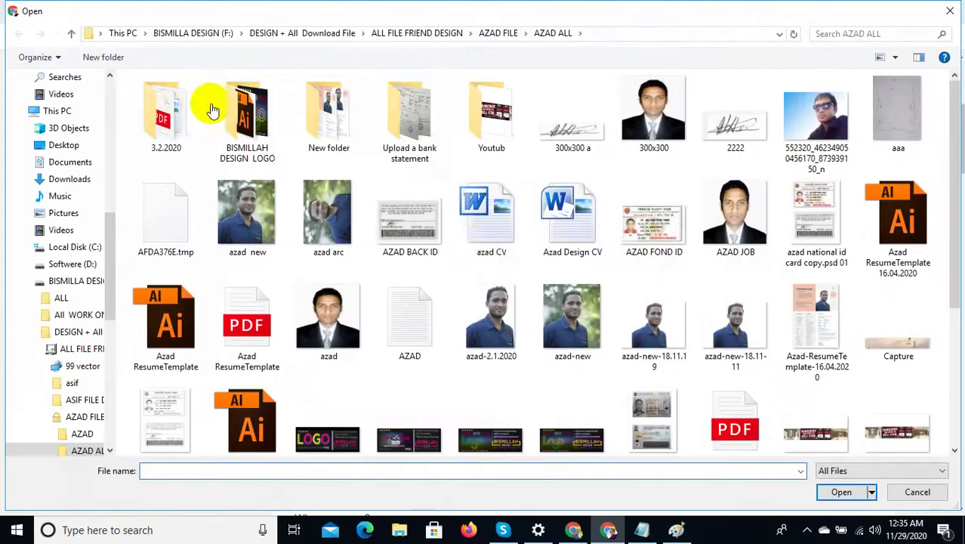
scroll(574, 317, "down", 3)
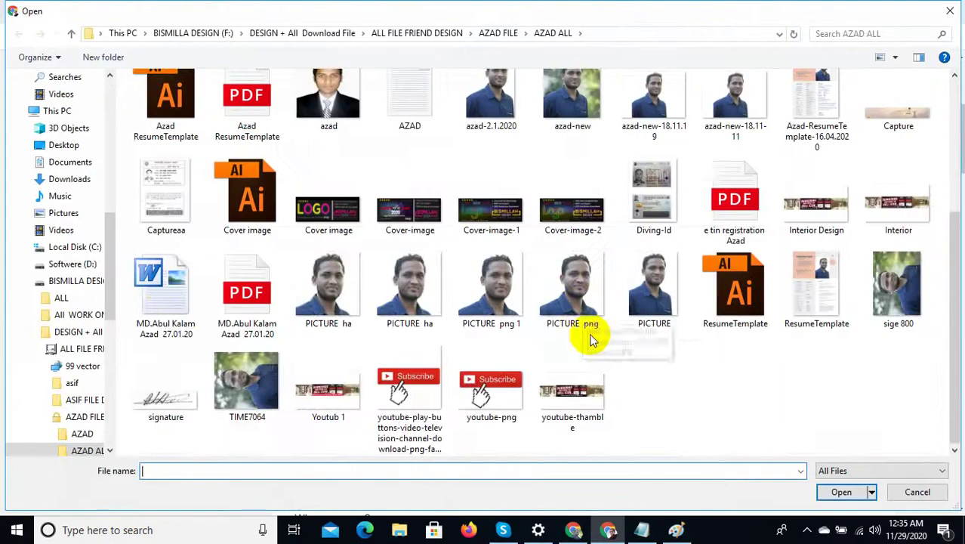
left_click(575, 226)
right_click(575, 227)
left_click(828, 389)
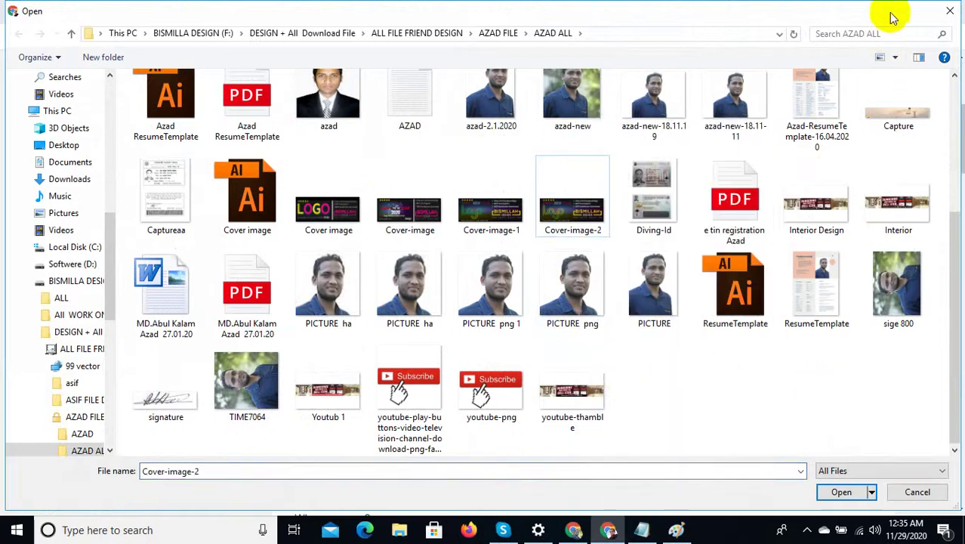
left_click(912, 496)
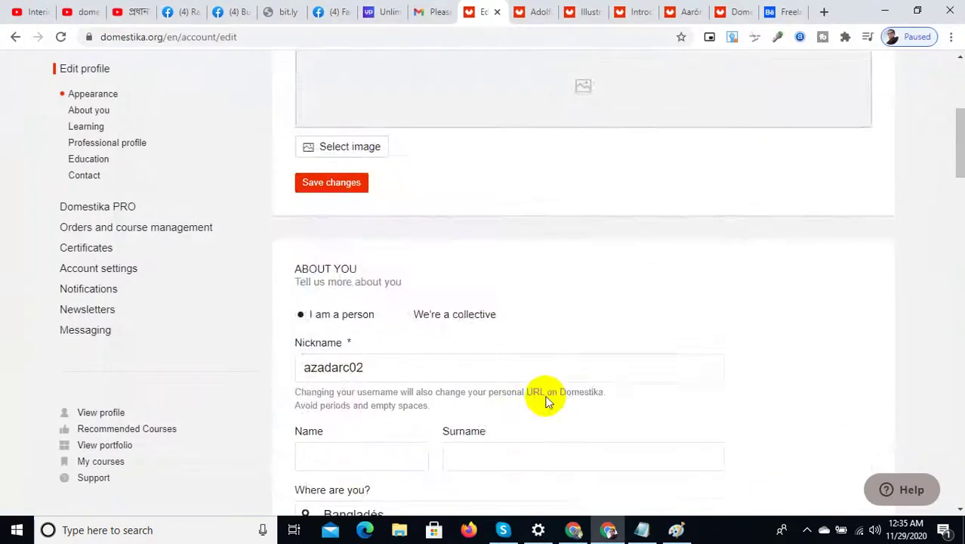
scroll(548, 389, "down", 3)
scroll(425, 359, "down", 3)
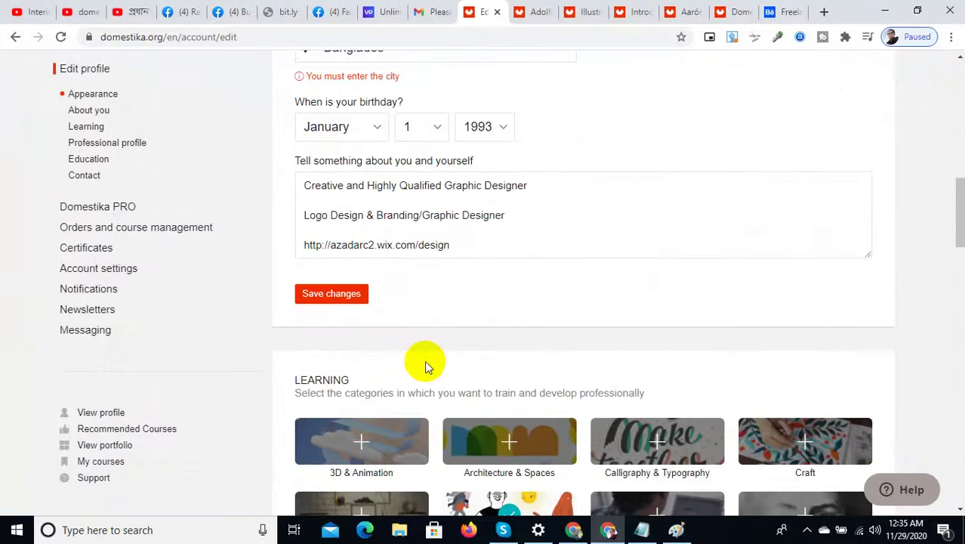
scroll(426, 362, "up", 4)
- Switch to the Introduction to Adobe Illustrator course and review its six included courses
left_click(639, 8)
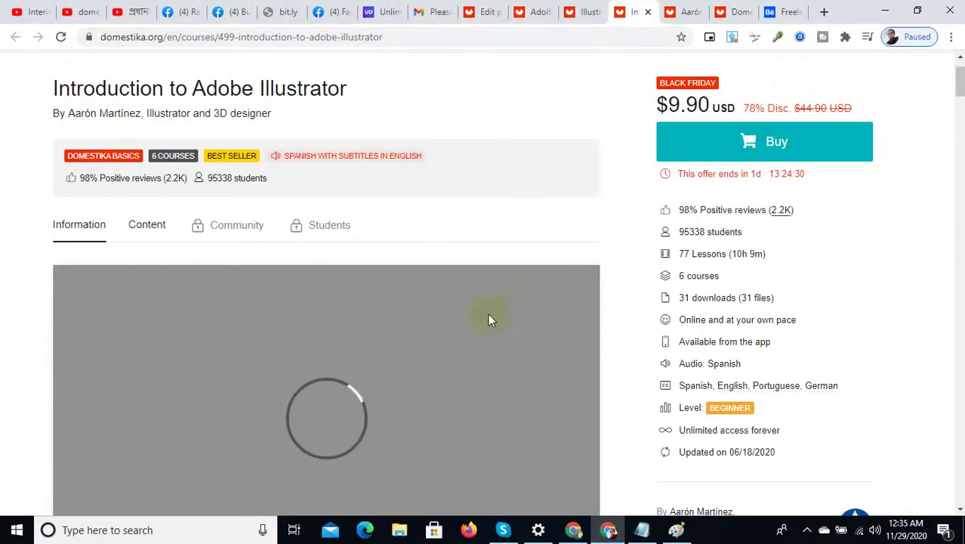
scroll(488, 313, "down", 2)
scroll(126, 381, "down", 2)
scroll(151, 362, "down", 3)
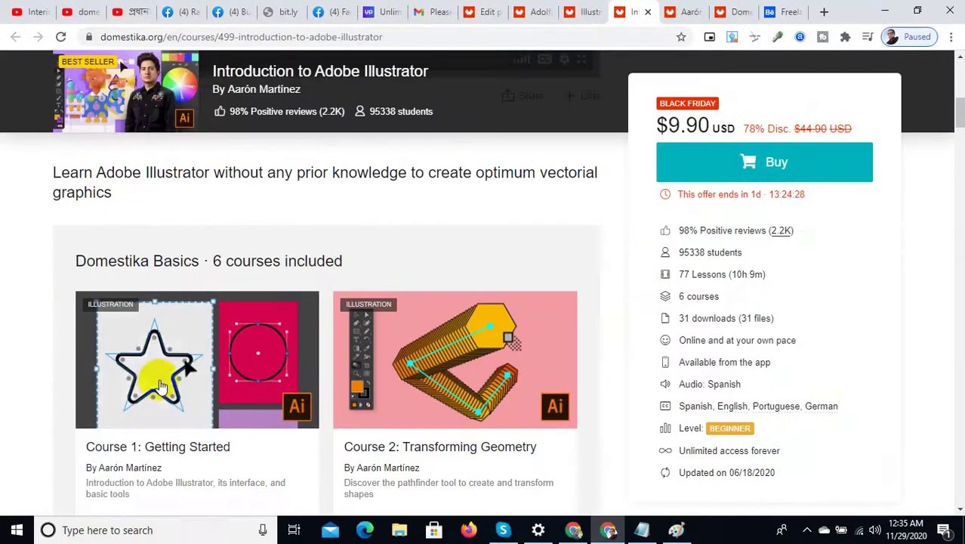
scroll(153, 357, "down", 2)
scroll(420, 377, "down", 4)
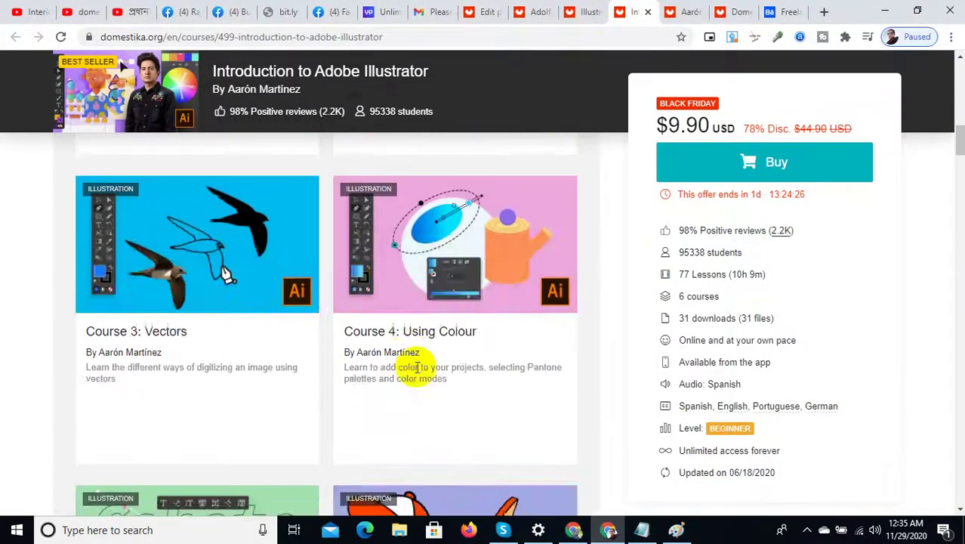
scroll(416, 374, "down", 4)
scroll(393, 389, "down", 3)
scroll(350, 398, "up", 2)
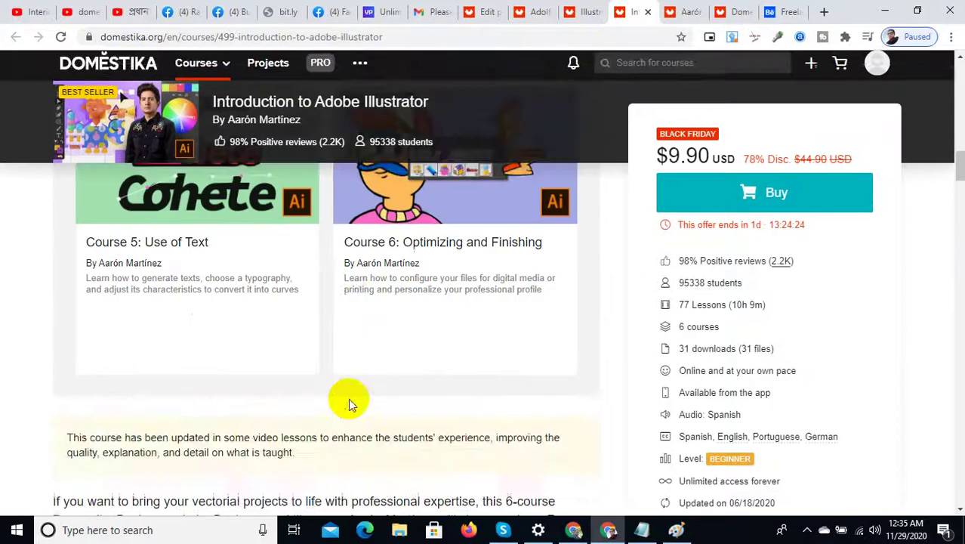
scroll(336, 393, "up", 3)
scroll(330, 383, "up", 7)
scroll(270, 334, "up", 3)
scroll(269, 319, "up", 6)
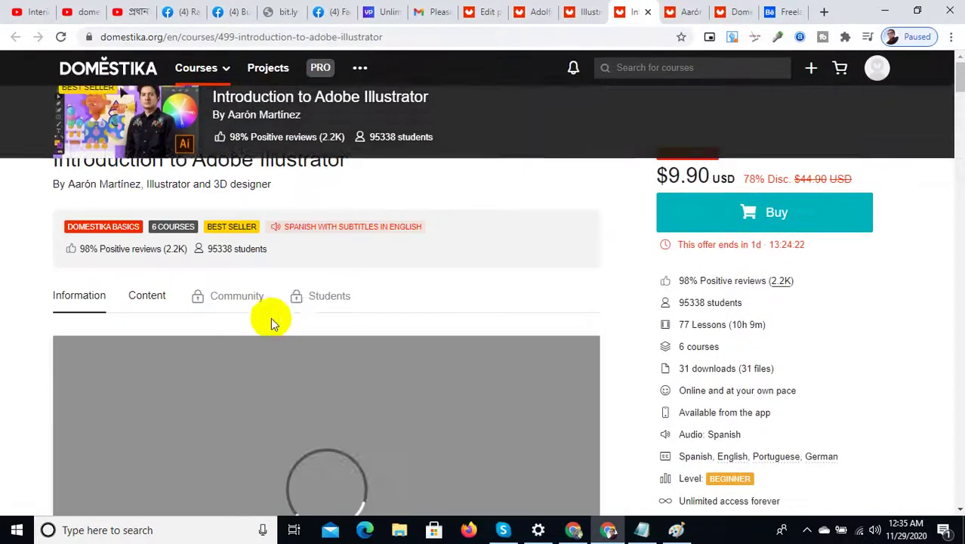
scroll(291, 298, "up", 1)
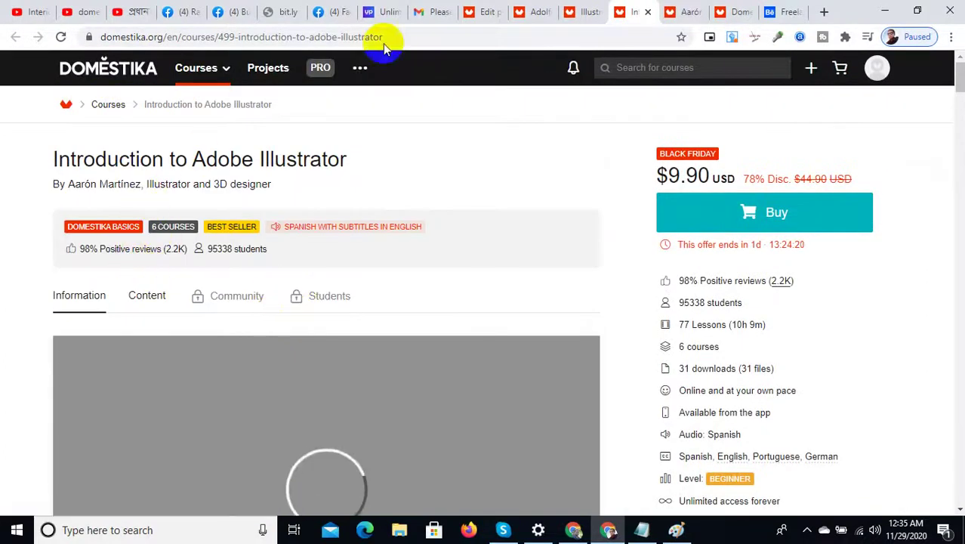
- Switch to the teacher's profile and expand his full bio with Read more
left_click(708, 7)
scroll(419, 168, "up", 2)
scroll(340, 270, "up", 1)
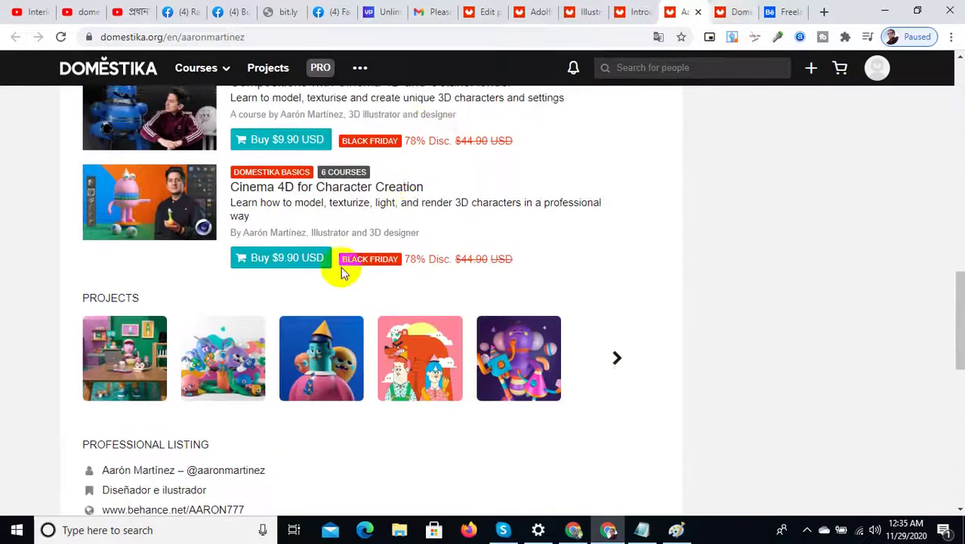
scroll(253, 287, "up", 5)
scroll(261, 294, "up", 4)
scroll(274, 309, "up", 2)
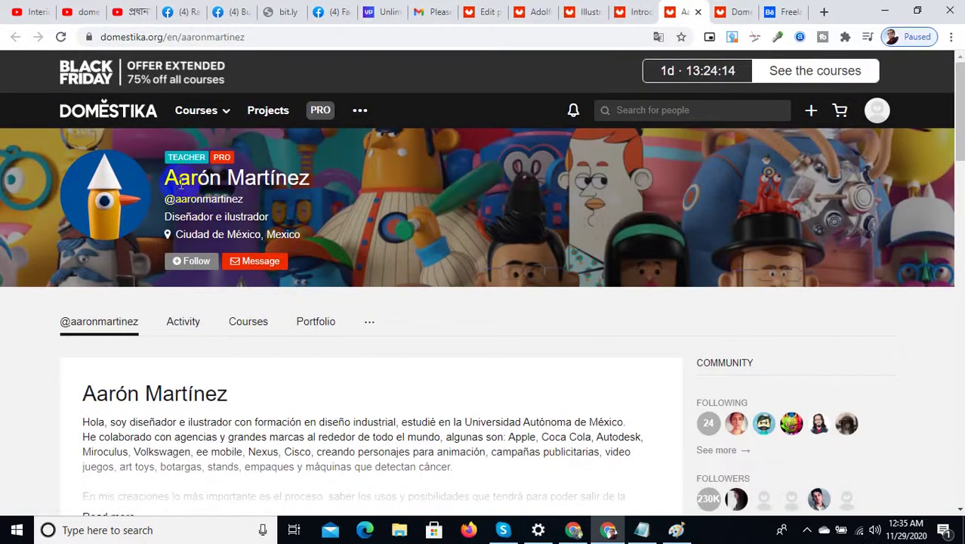
scroll(196, 375, "down", 1)
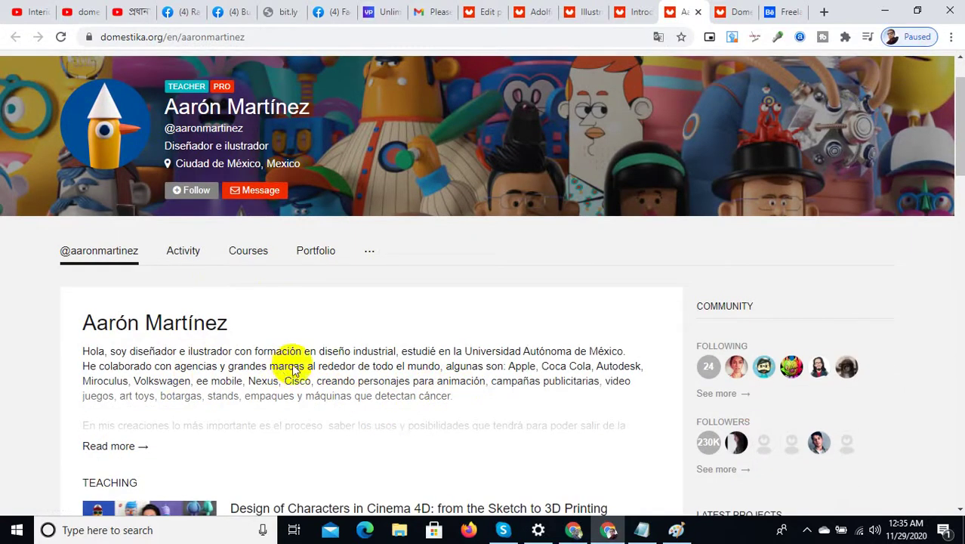
scroll(468, 347, "down", 1)
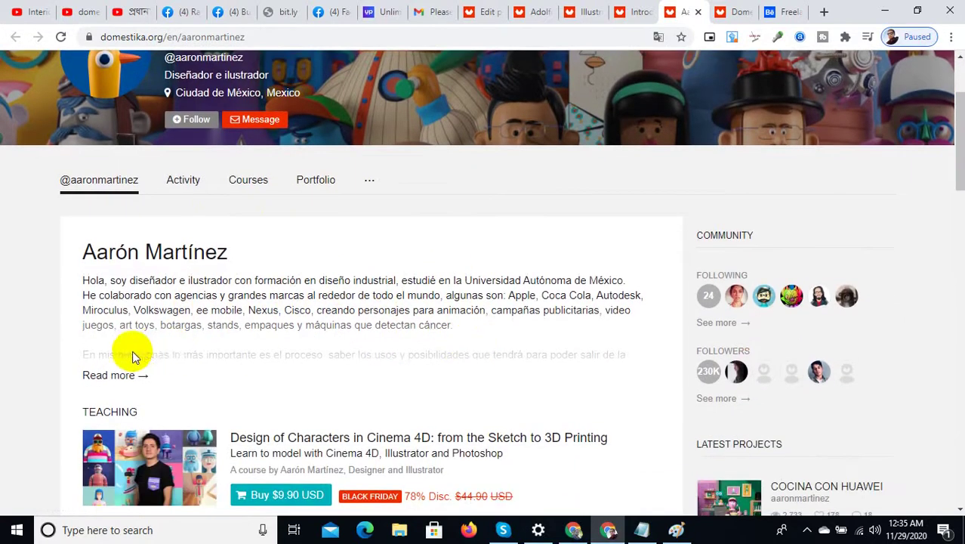
left_click(124, 374)
- Follow the teacher from his profile header
scroll(492, 334, "down", 1)
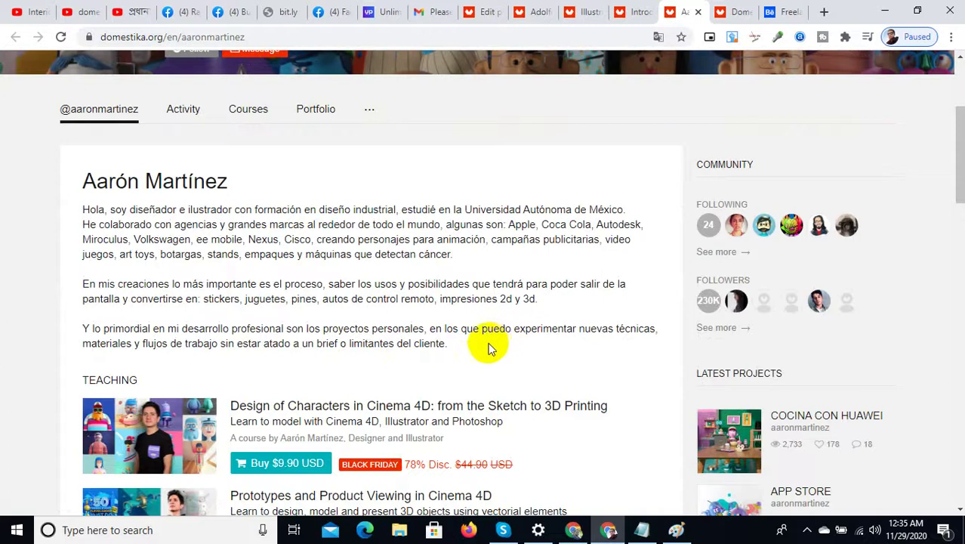
scroll(469, 344, "down", 1)
scroll(453, 332, "down", 1)
scroll(441, 321, "up", 1)
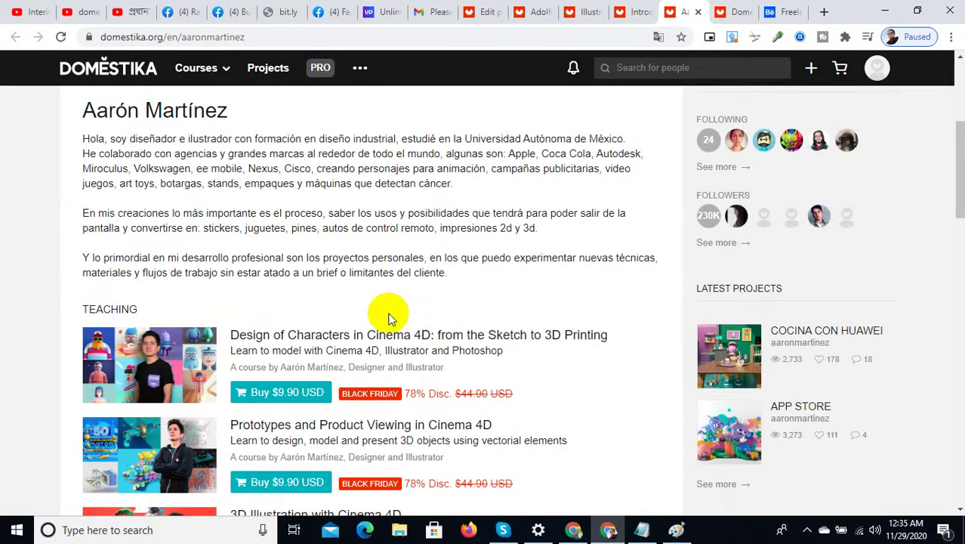
scroll(302, 348, "up", 2)
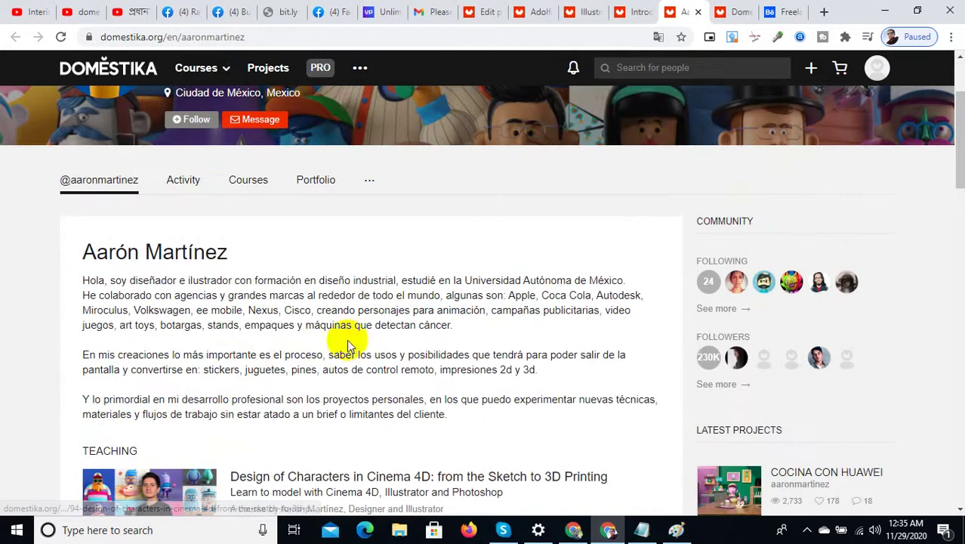
scroll(429, 274, "up", 1)
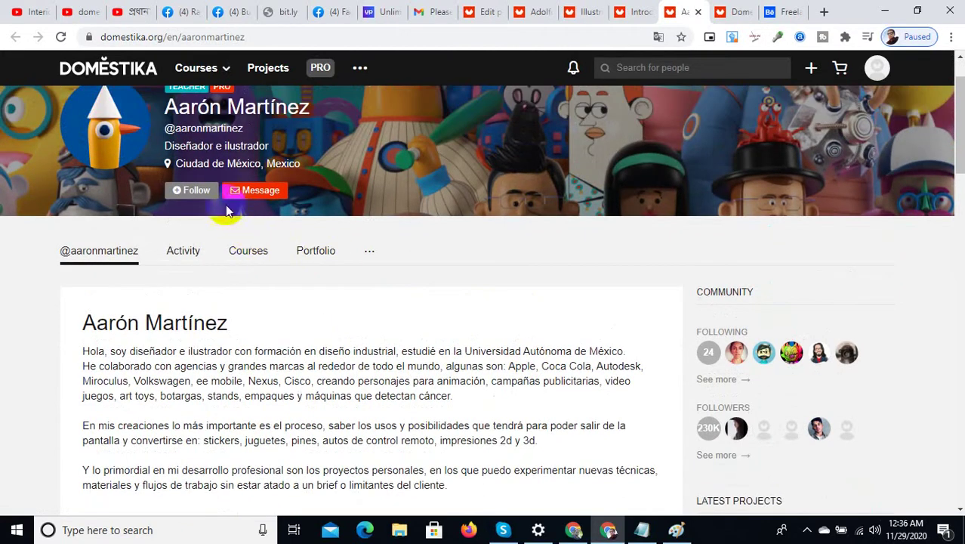
left_click(195, 190)
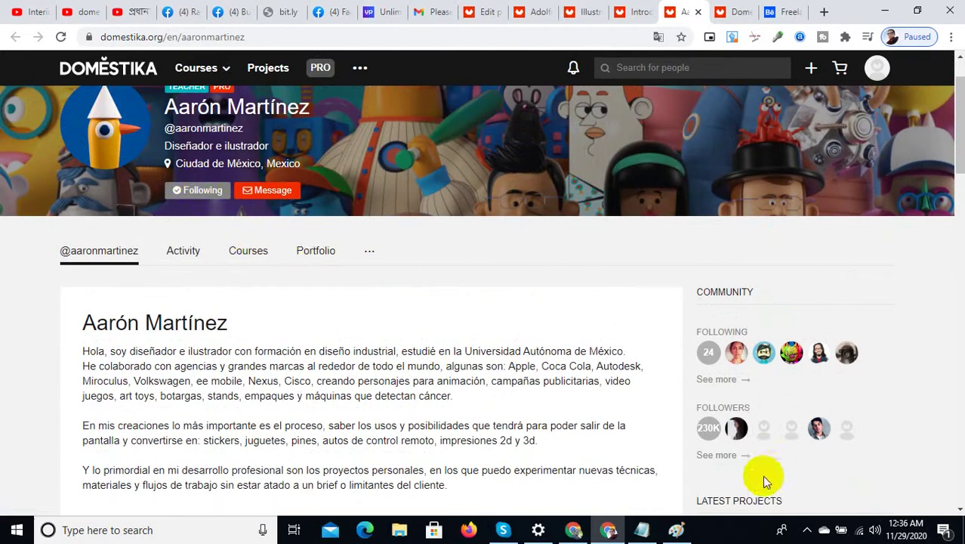
- Pick the Sports Landing Page Website image for the cover and open it in Paint
left_click(806, 530)
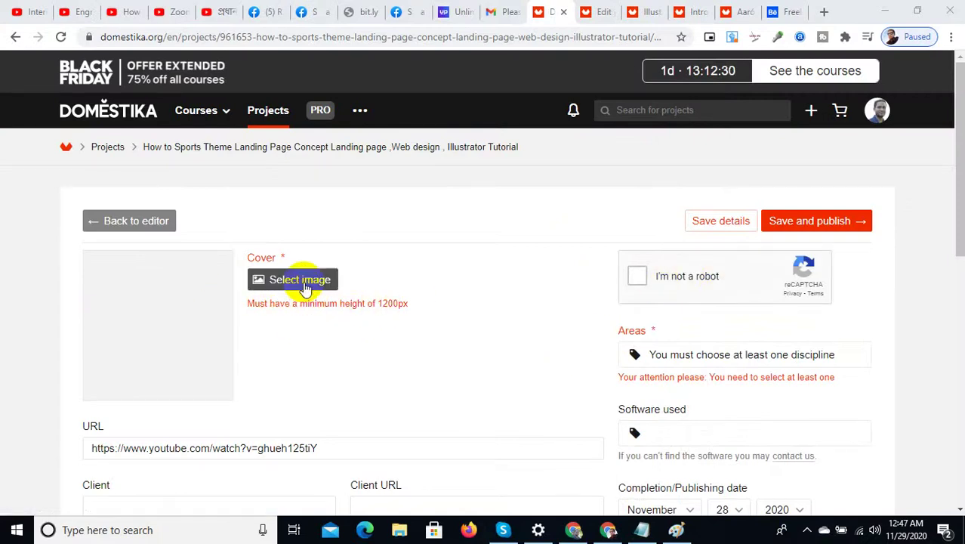
left_click(304, 282)
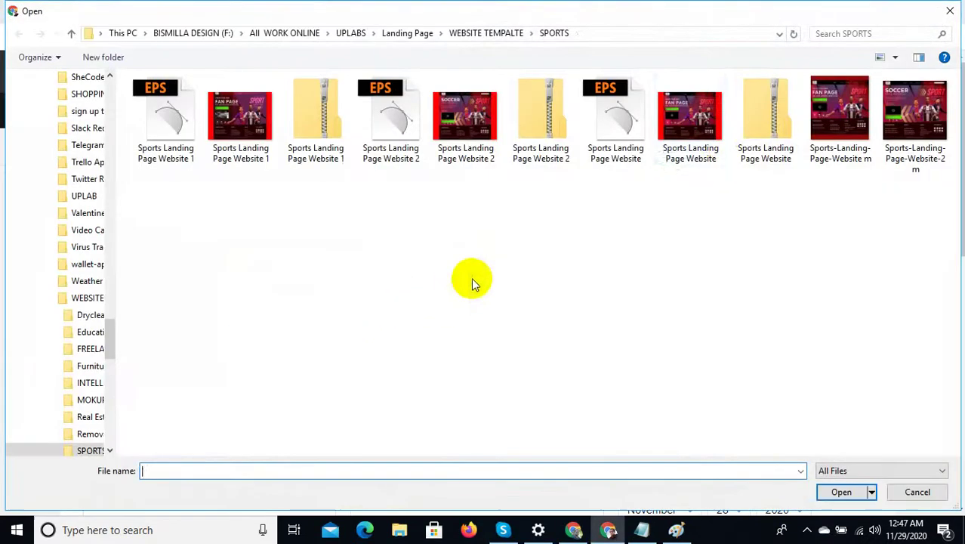
left_click(700, 140)
right_click(699, 140)
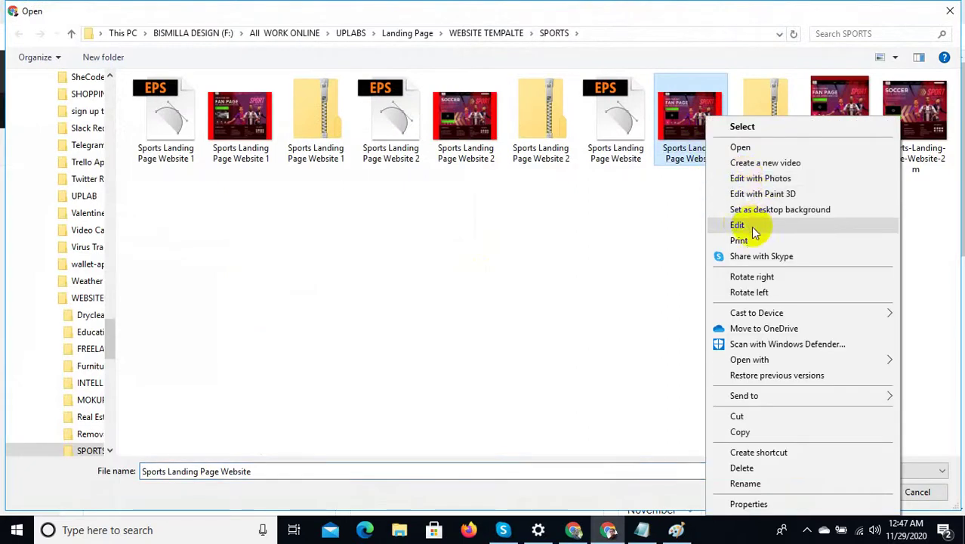
left_click(466, 147)
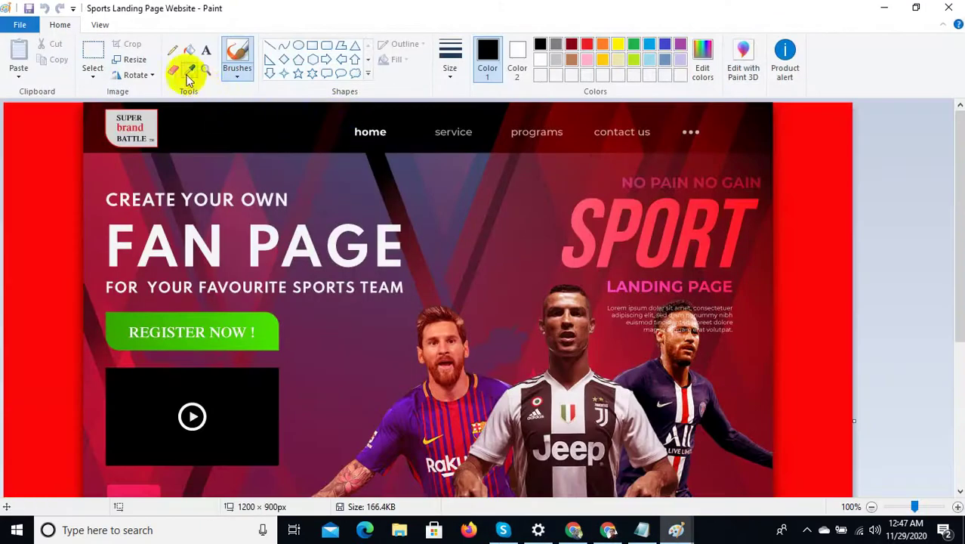
- Keep the image at 1200 × 900 px, save it, and load it as the project cover
left_click(130, 59)
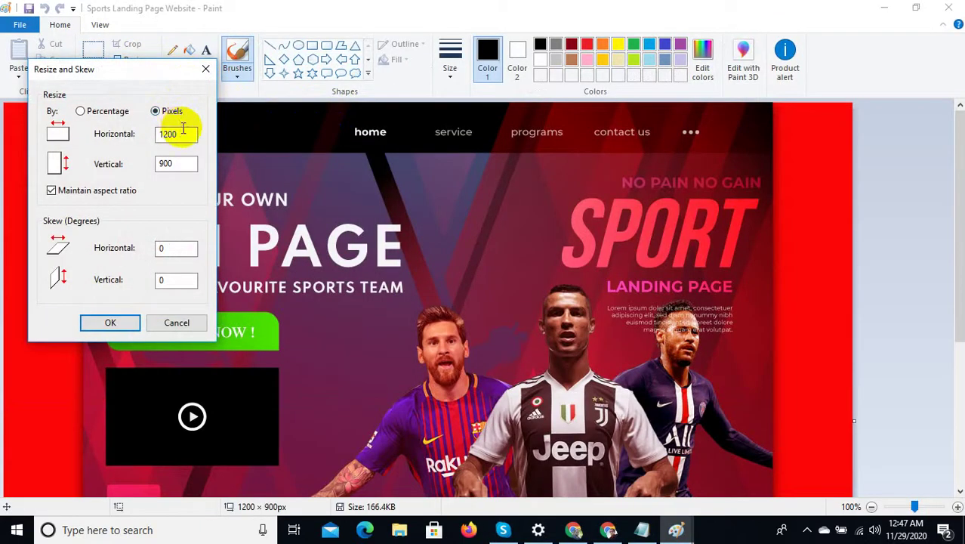
left_click(110, 322)
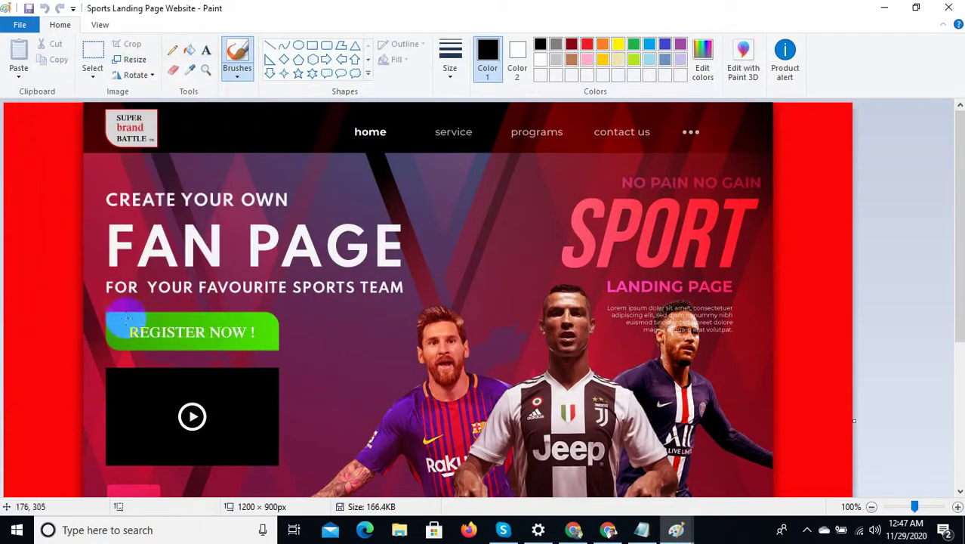
left_click(945, 6)
left_click(446, 289)
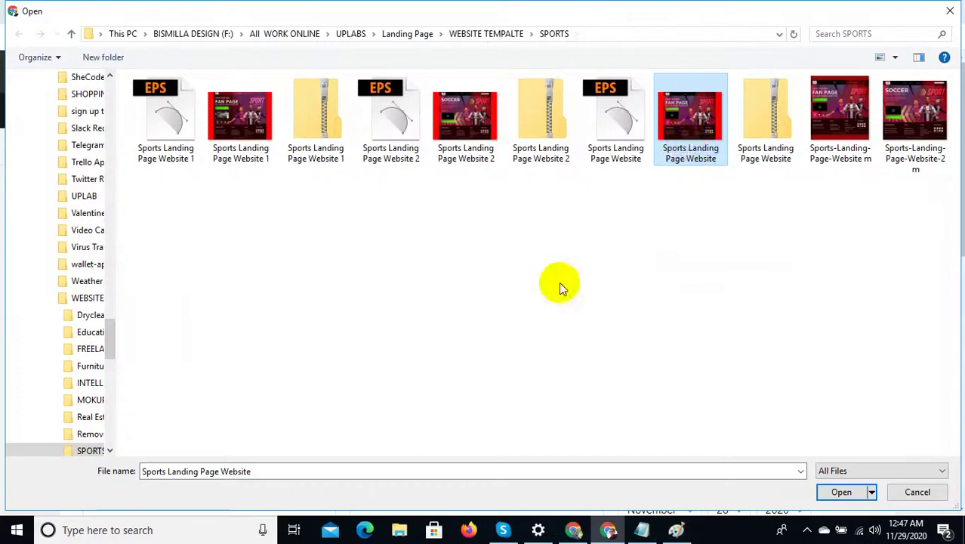
double_click(688, 148)
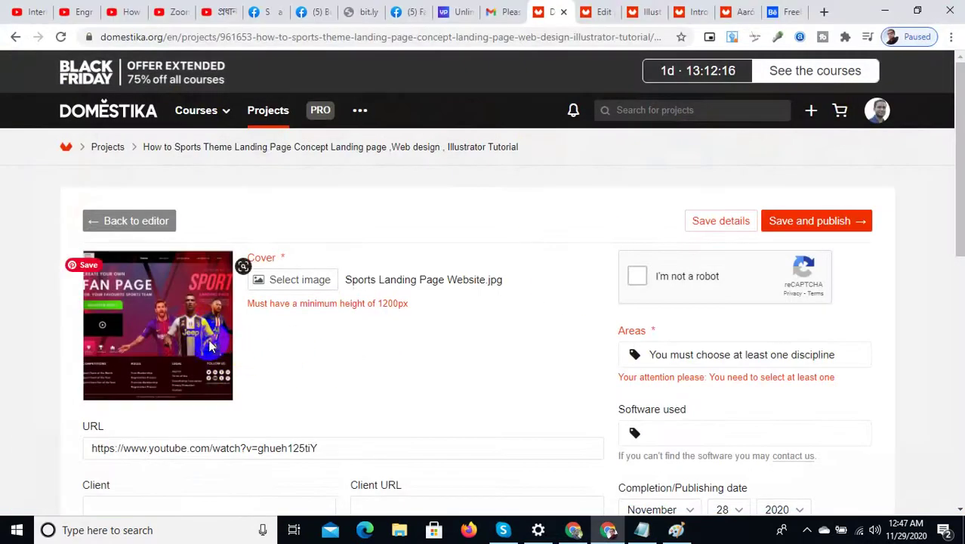
- Pass the 'I'm not a robot' check and tag Adobe Illustrator as software used
left_click(653, 278)
scroll(631, 310, "down", 3)
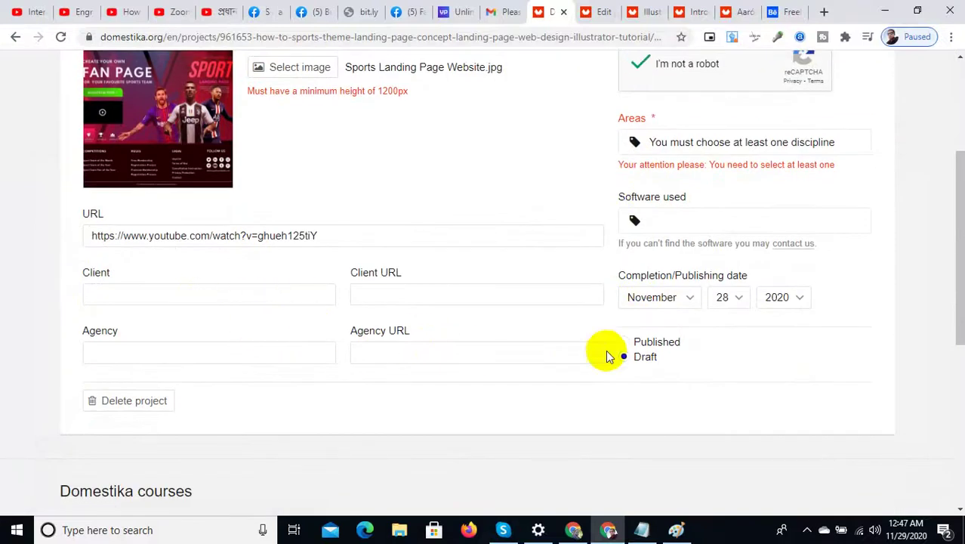
left_click(723, 229)
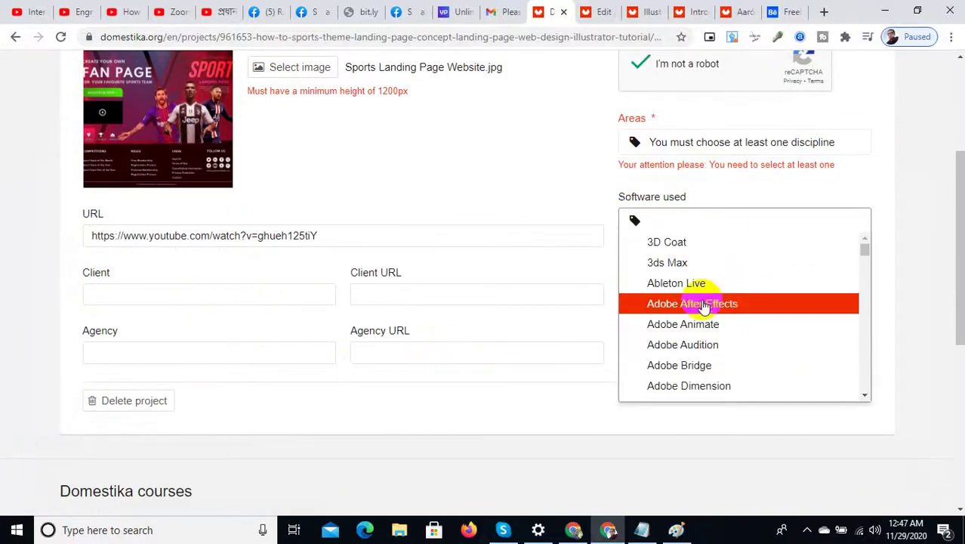
scroll(736, 319, "down", 1)
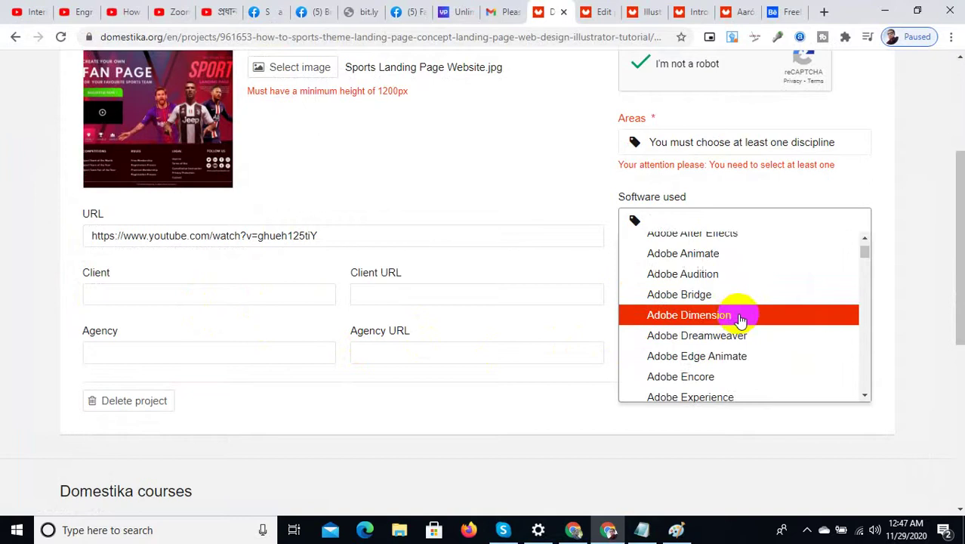
scroll(740, 320, "down", 2)
left_click(747, 338)
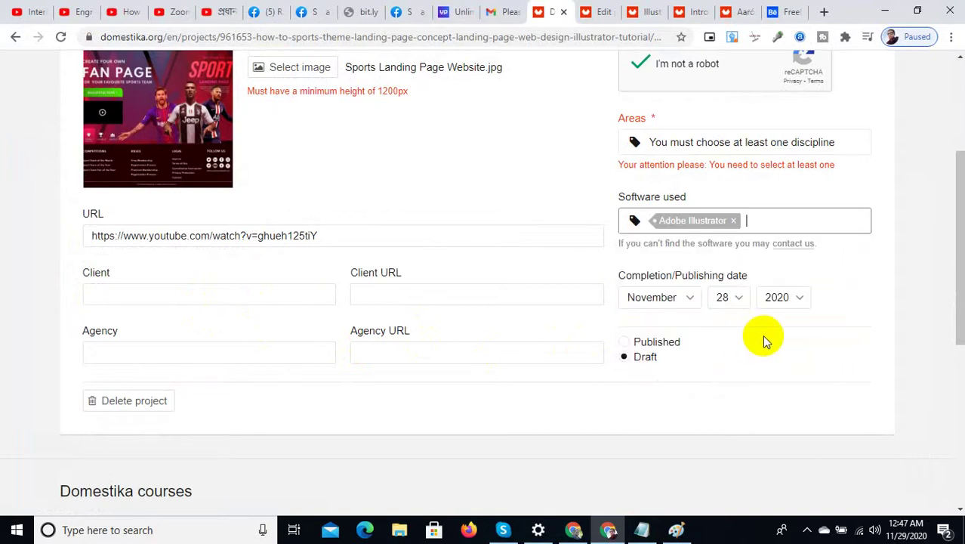
- Add Adobe Illustrator Draw as a second software used
left_click(788, 229)
scroll(766, 324, "down", 2)
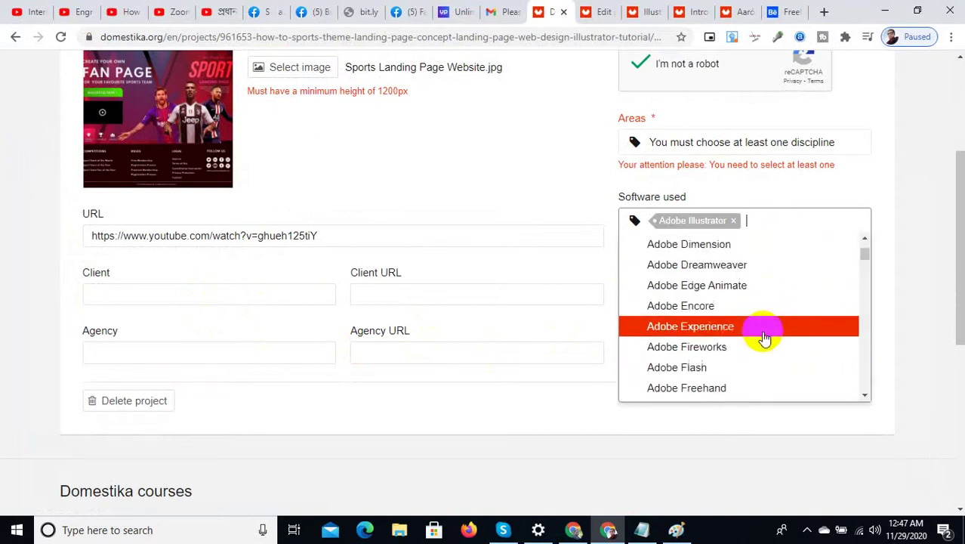
scroll(764, 338, "down", 2)
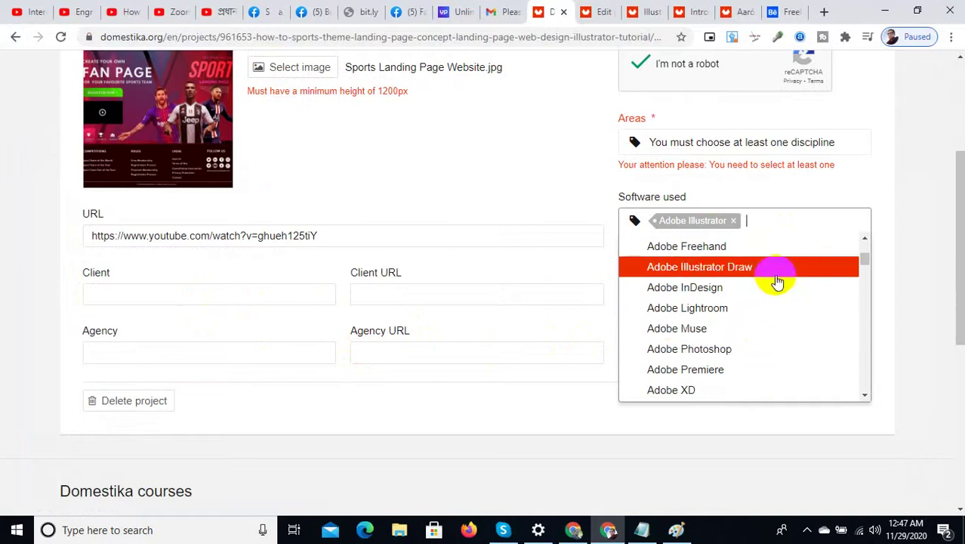
left_click(770, 269)
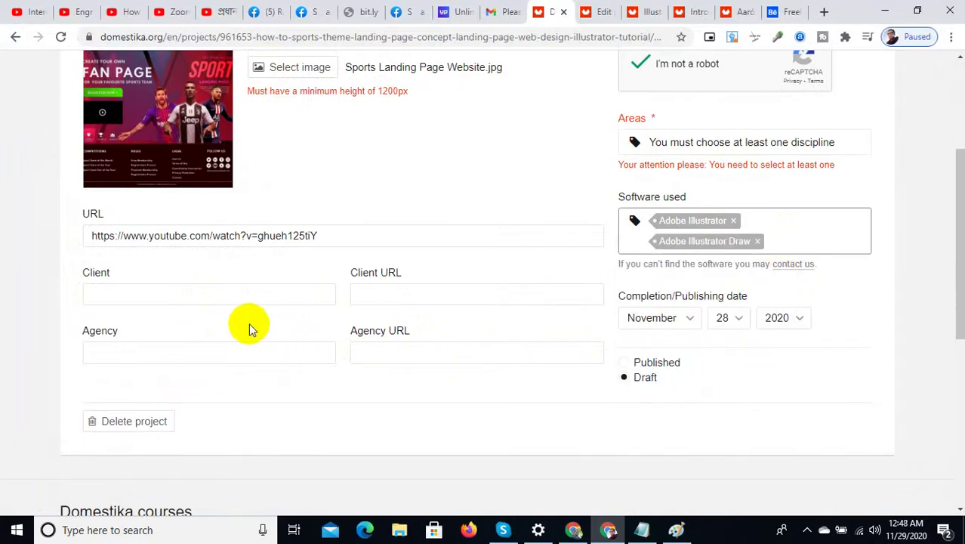
scroll(679, 390, "down", 2)
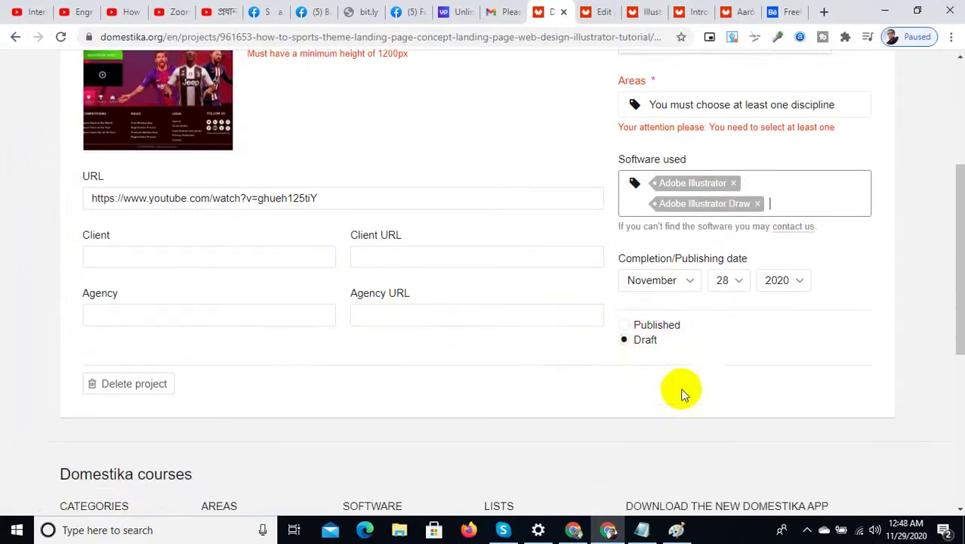
scroll(269, 334, "up", 5)
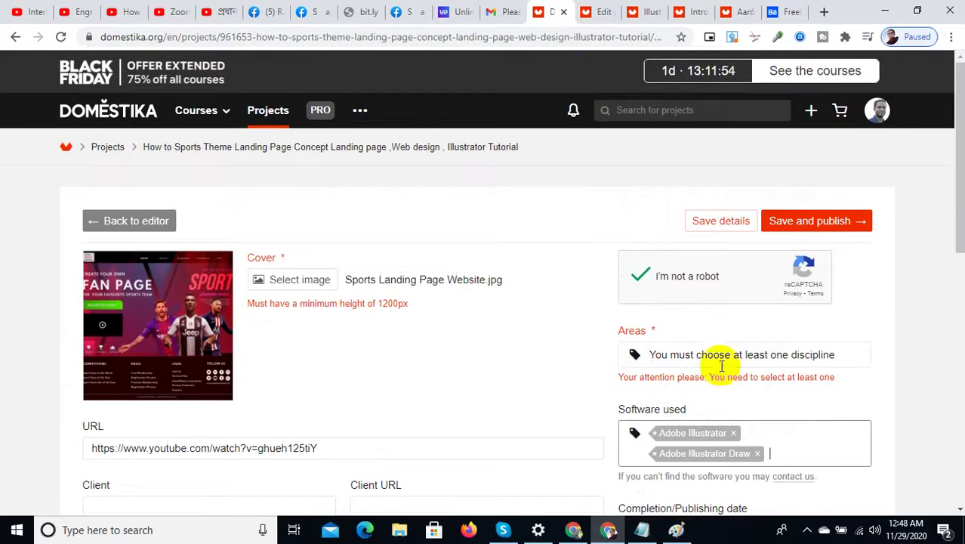
- Tag the project's Areas with Architectural illustration
left_click(693, 356)
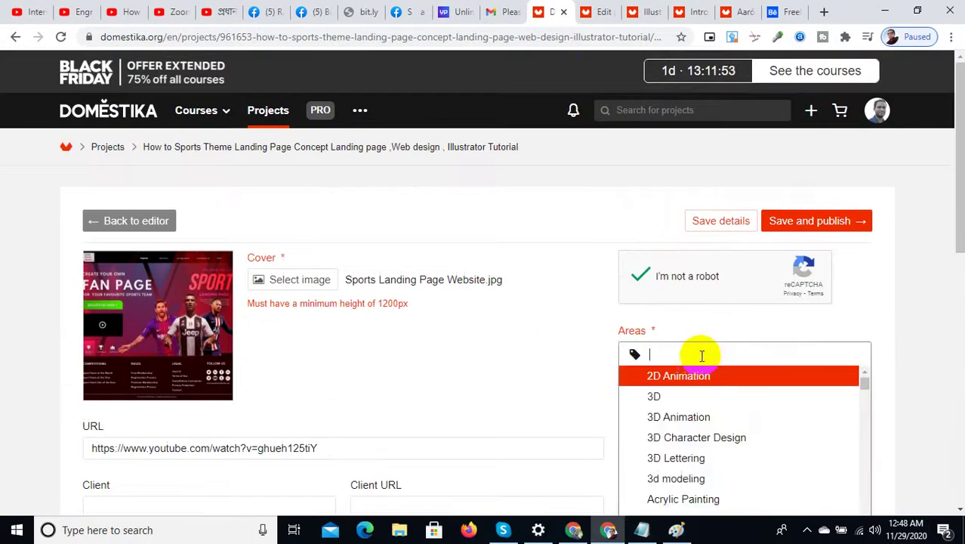
left_click(887, 342)
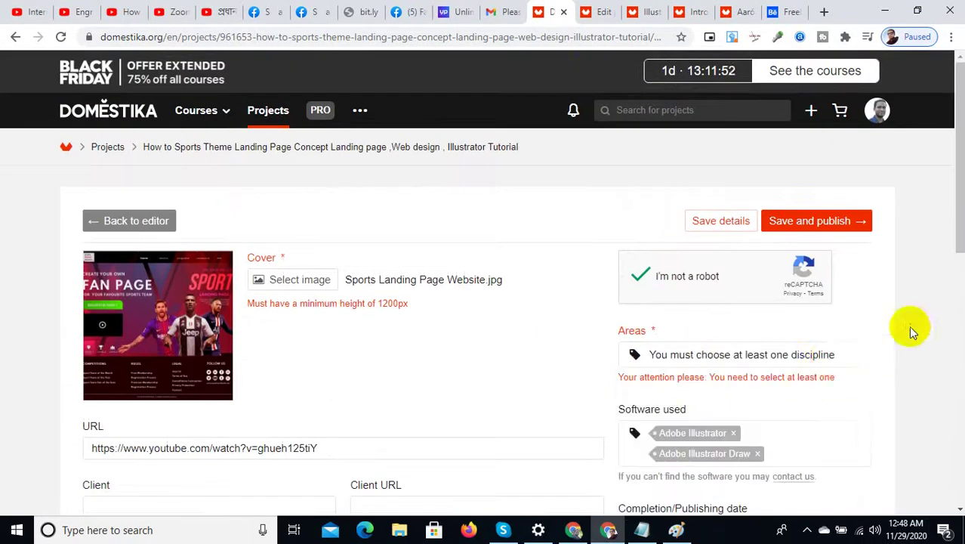
left_click(774, 356)
scroll(737, 376, "down", 5)
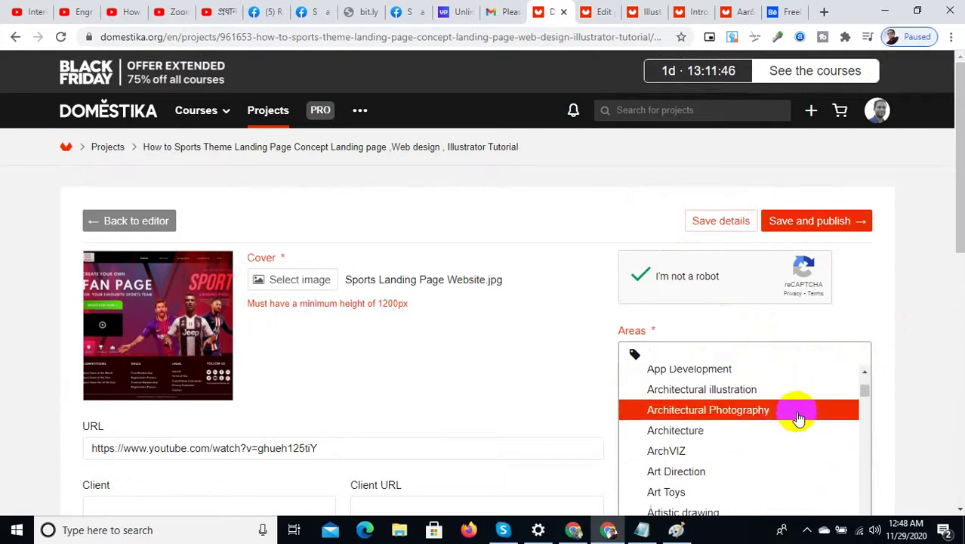
left_click(798, 391)
scroll(814, 280, "down", 2)
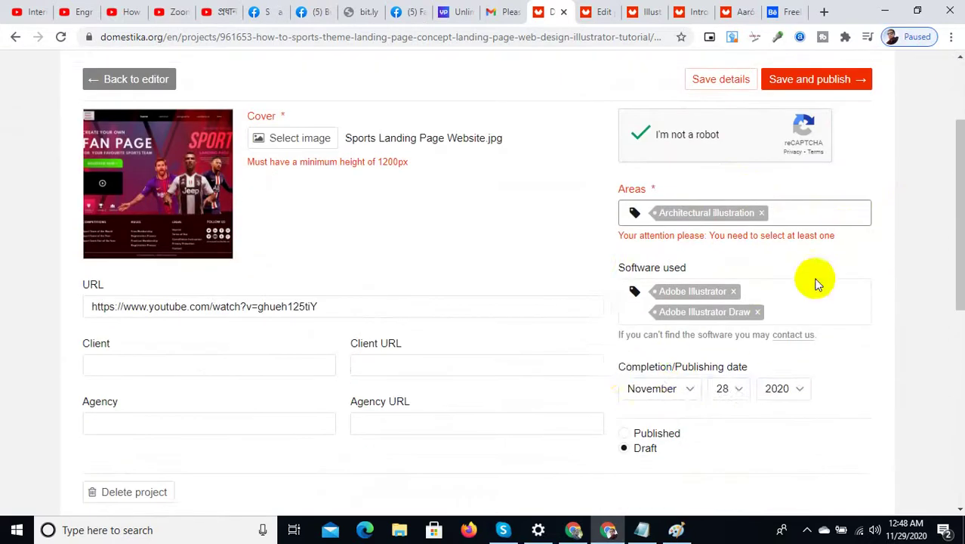
- Add Design as a project area
left_click(823, 213)
scroll(728, 344, "down", 1)
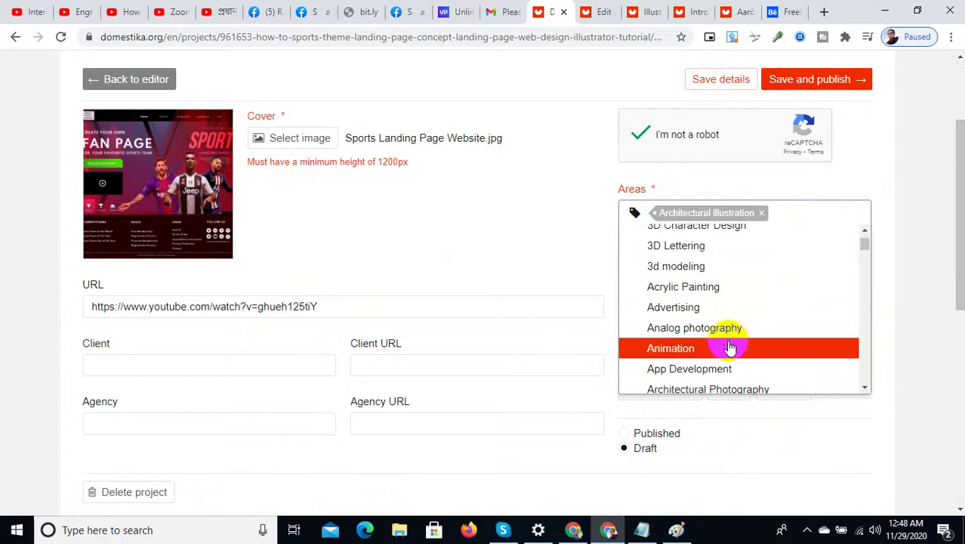
scroll(731, 349, "down", 2)
scroll(743, 343, "down", 3)
scroll(763, 340, "down", 2)
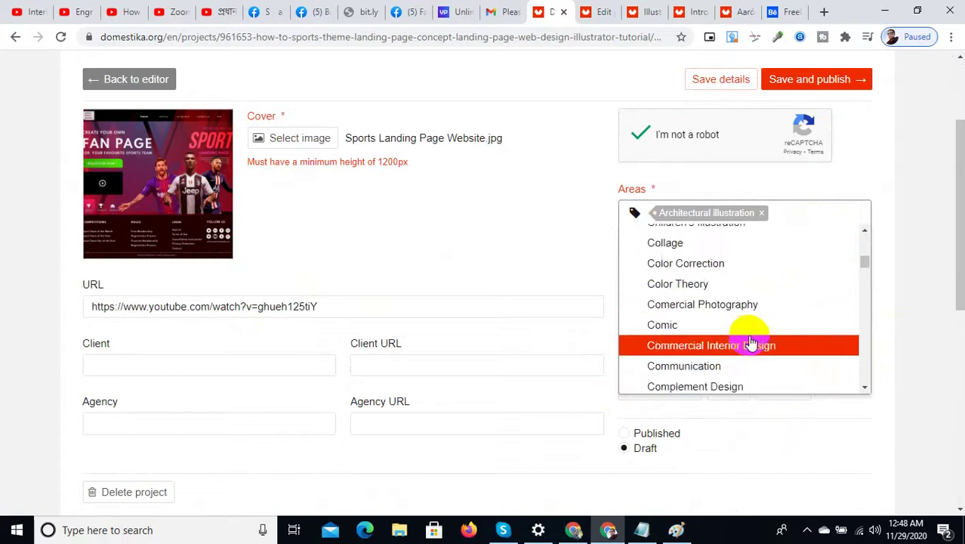
scroll(755, 339, "down", 3)
scroll(758, 332, "down", 2)
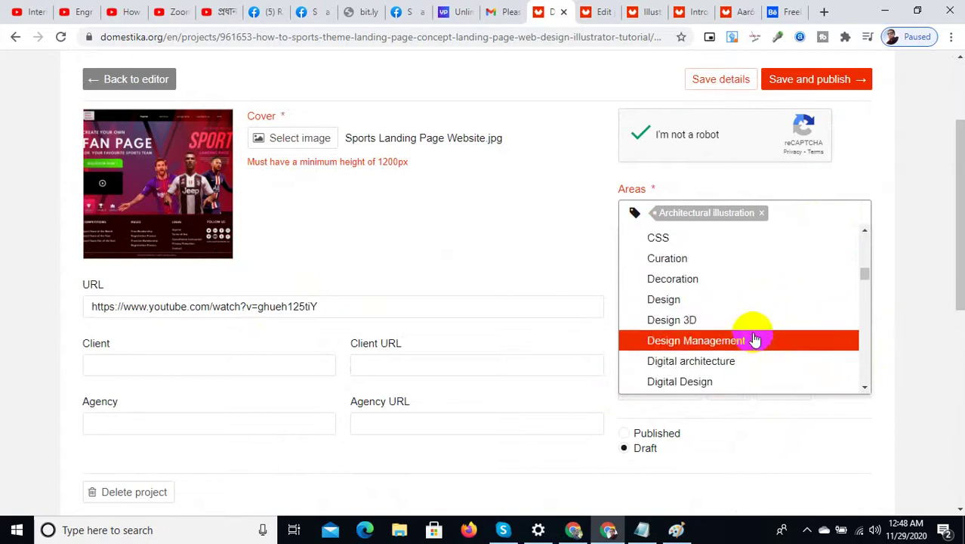
left_click(759, 309)
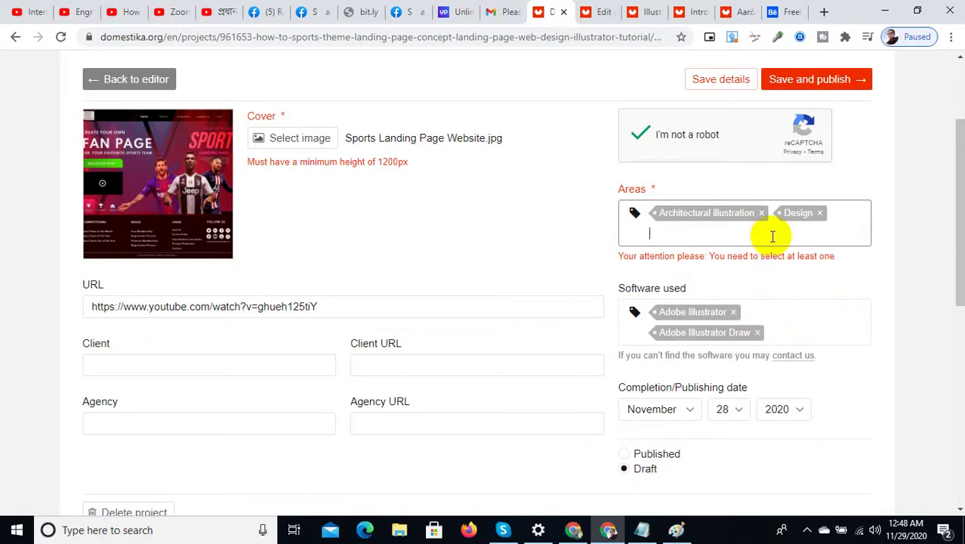
- Add Facebook Marketing to the Areas tags
left_click(774, 236)
scroll(668, 388, "down", 1)
scroll(715, 385, "down", 3)
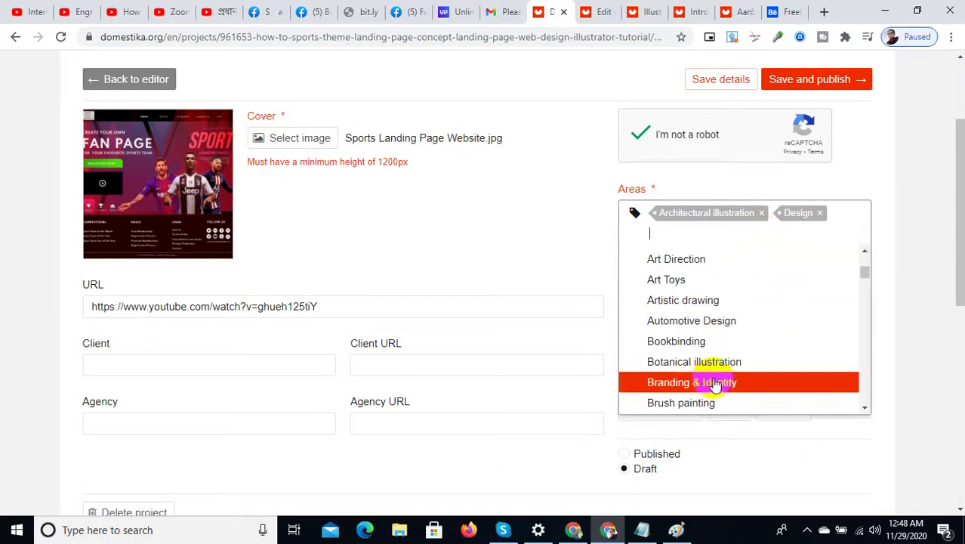
scroll(725, 377, "down", 2)
scroll(753, 370, "down", 2)
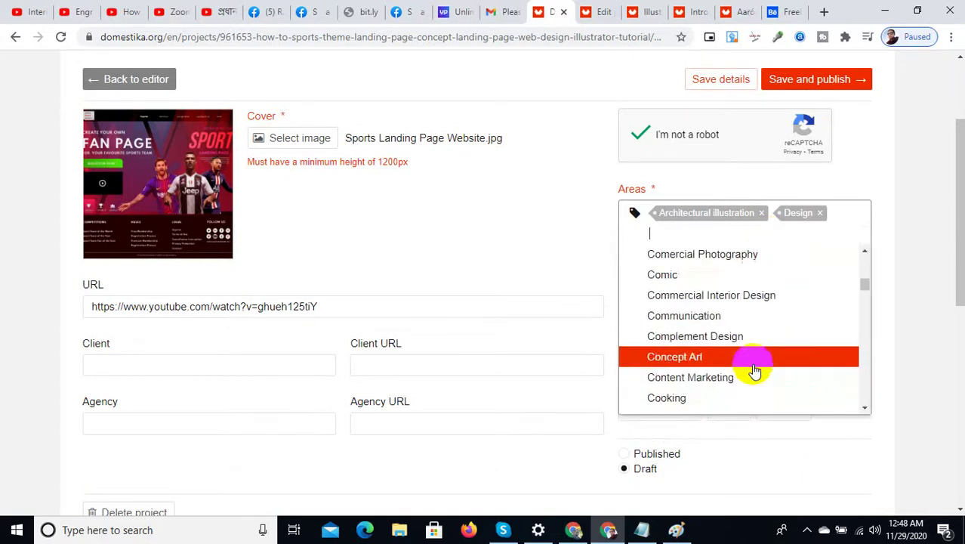
scroll(755, 370, "down", 2)
scroll(744, 370, "down", 2)
scroll(743, 371, "down", 2)
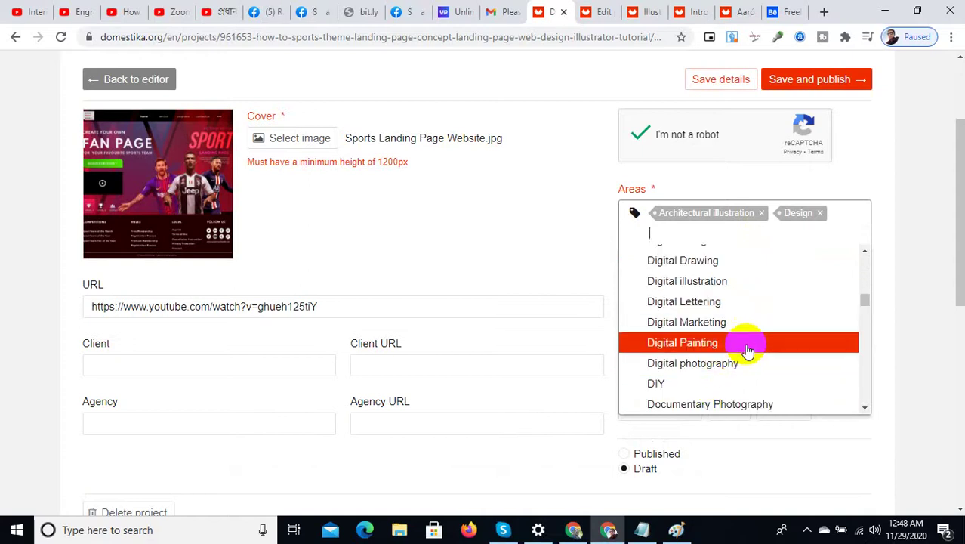
scroll(755, 370, "down", 3)
left_click(750, 366)
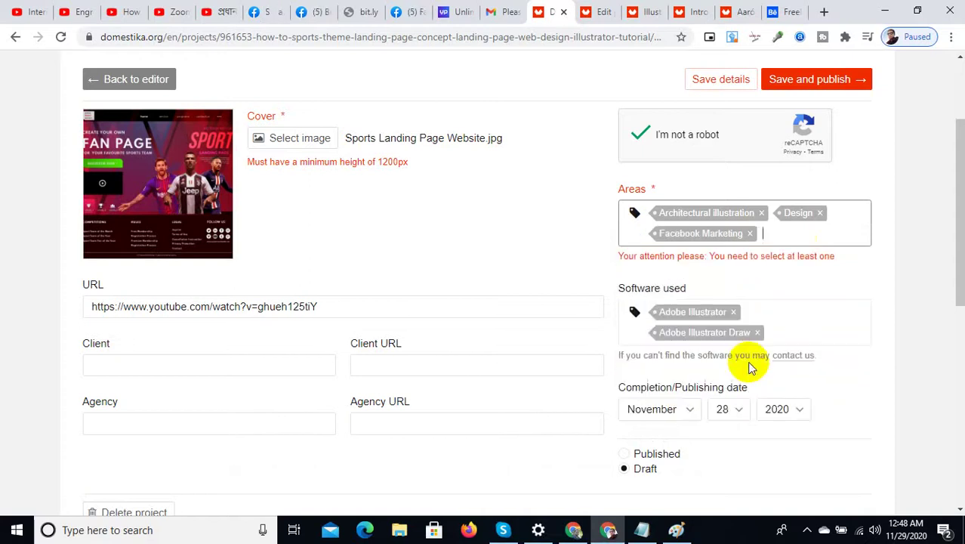
- Add Digital Painting to the Areas tags
left_click(795, 238)
scroll(702, 368, "down", 3)
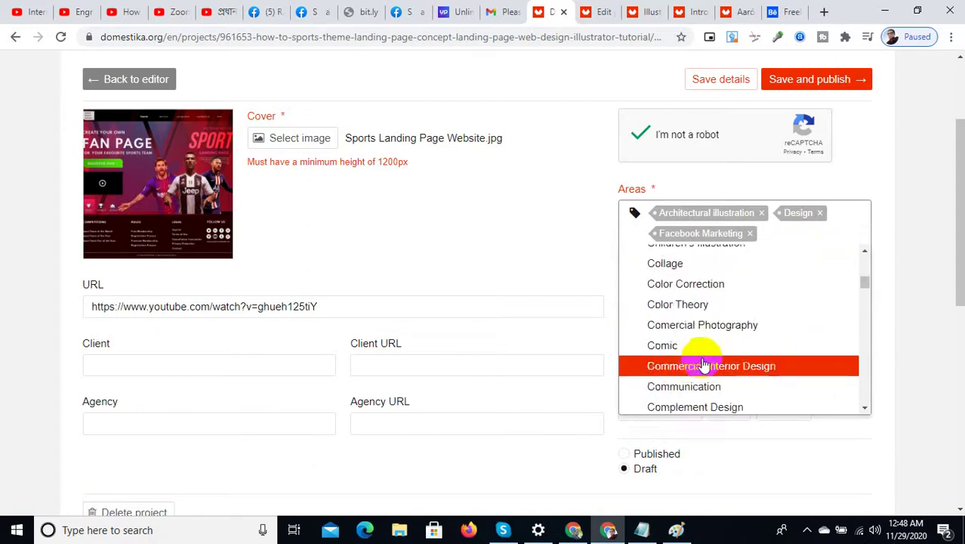
scroll(712, 369, "down", 3)
scroll(721, 369, "down", 3)
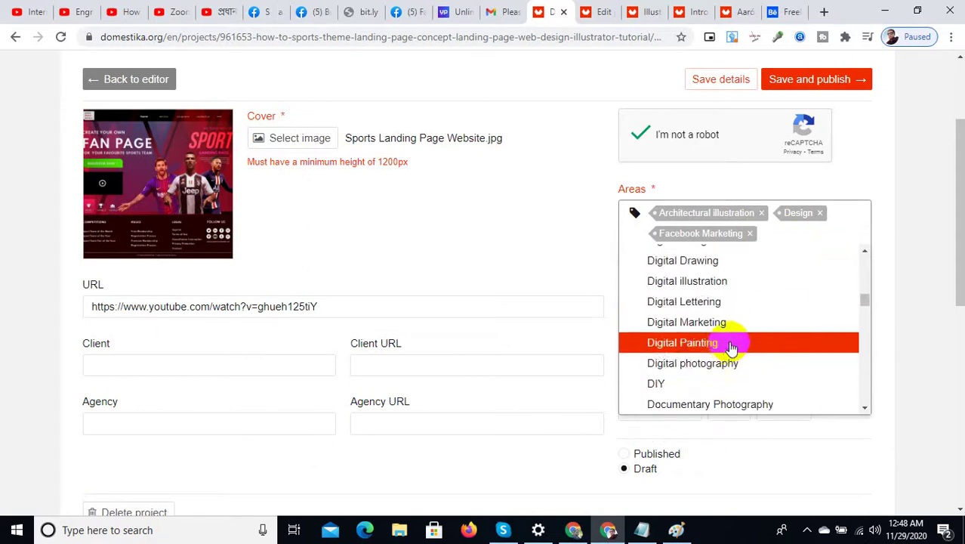
left_click(726, 342)
- Add Children's Illustration to the Areas and redo the expired reCAPTCHA check
left_click(739, 254)
scroll(693, 395, "down", 3)
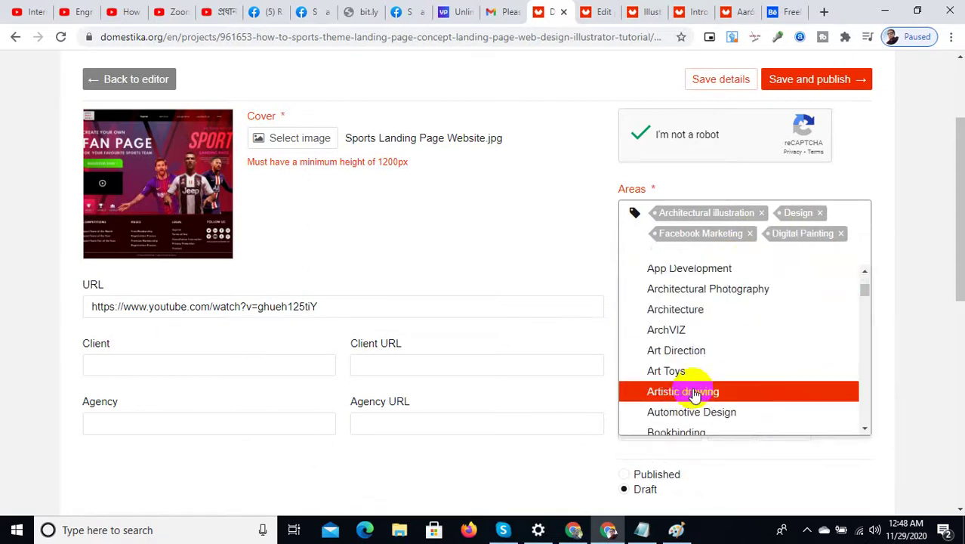
scroll(702, 400, "down", 3)
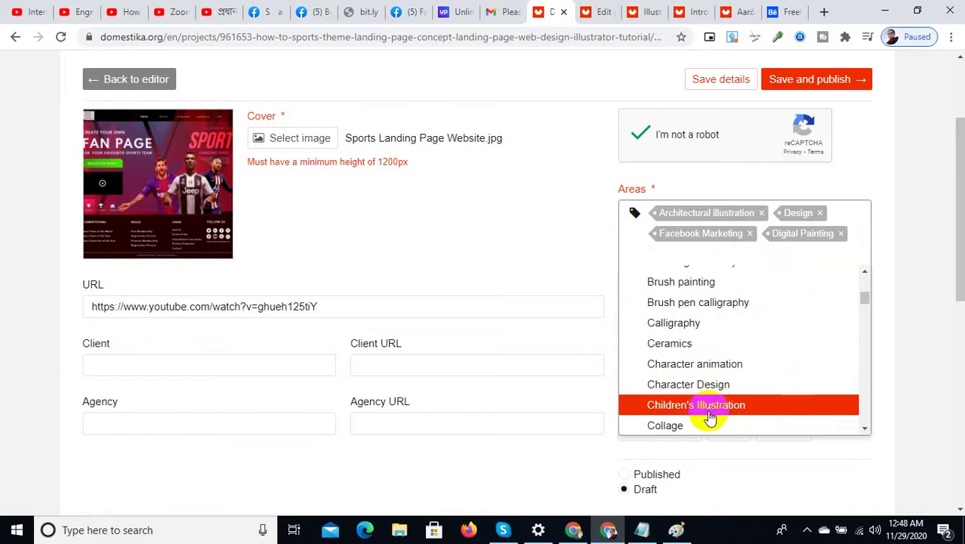
left_click(710, 418)
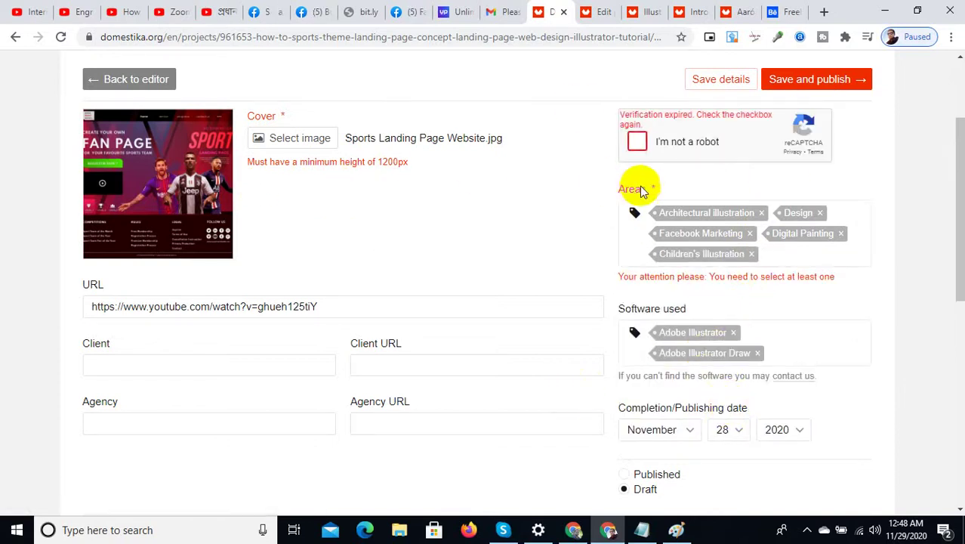
left_click(637, 142)
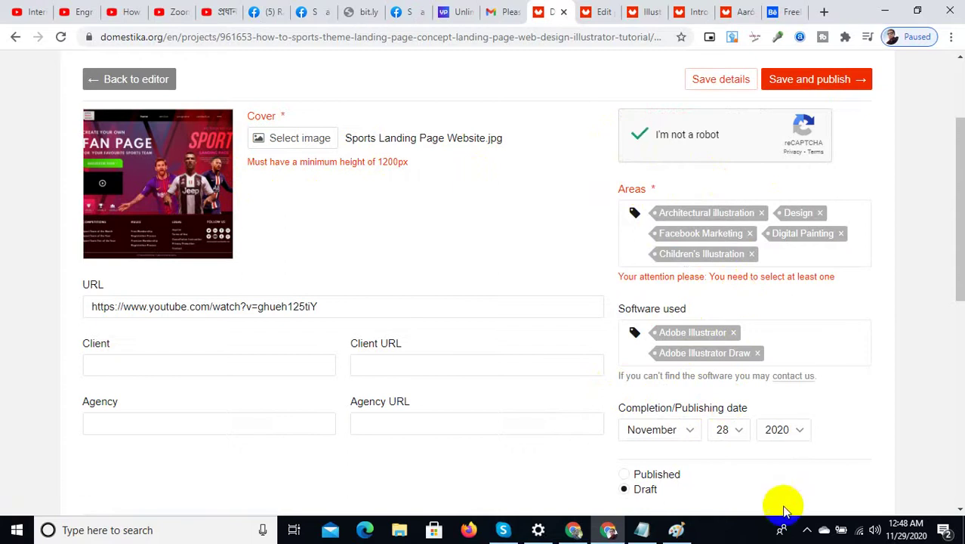
- Go to the site's Projects section and close the Google Translate popup
left_click(805, 531)
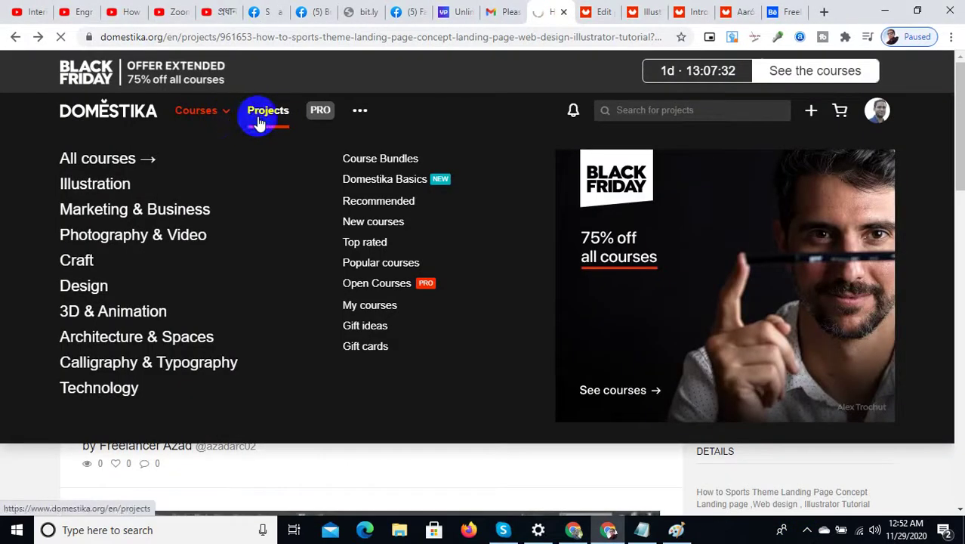
left_click(259, 122)
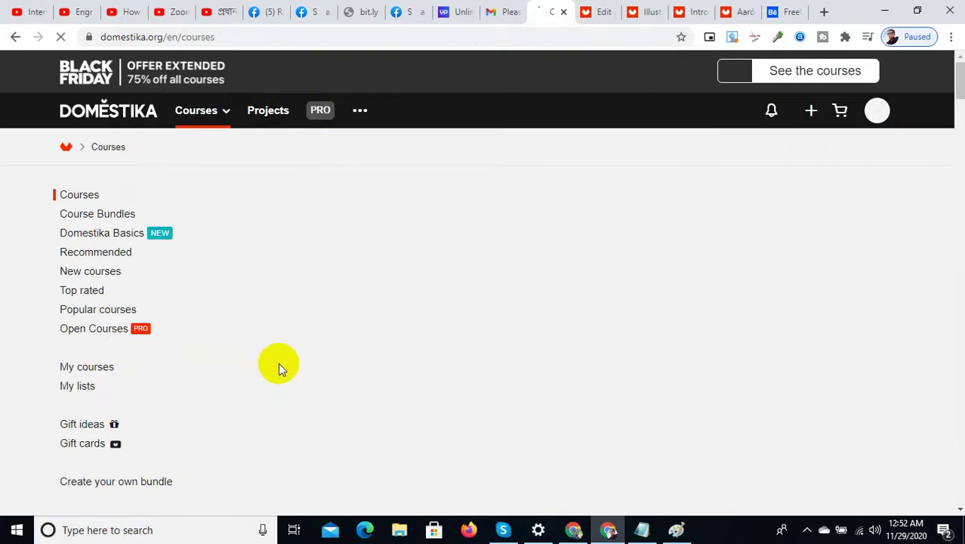
scroll(413, 370, "down", 3)
scroll(412, 370, "up", 3)
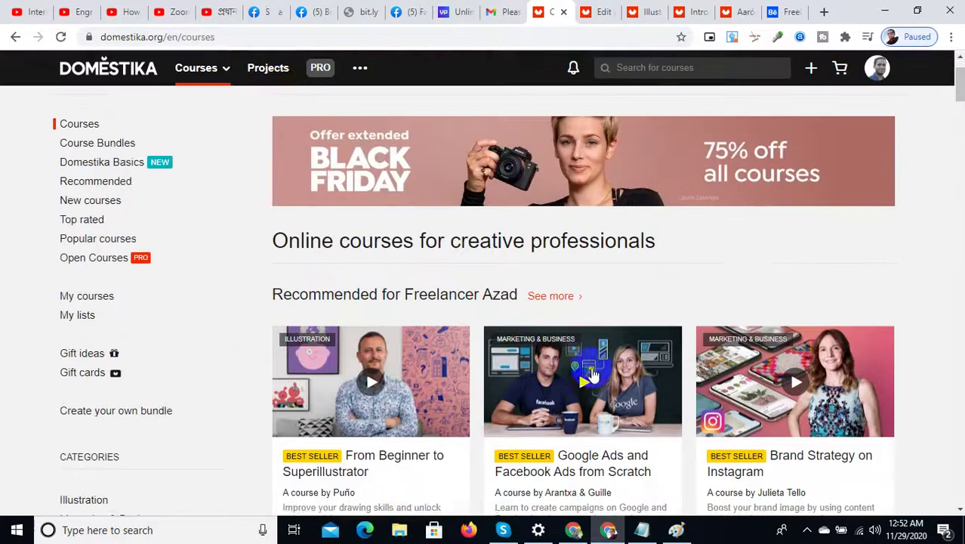
left_click(276, 119)
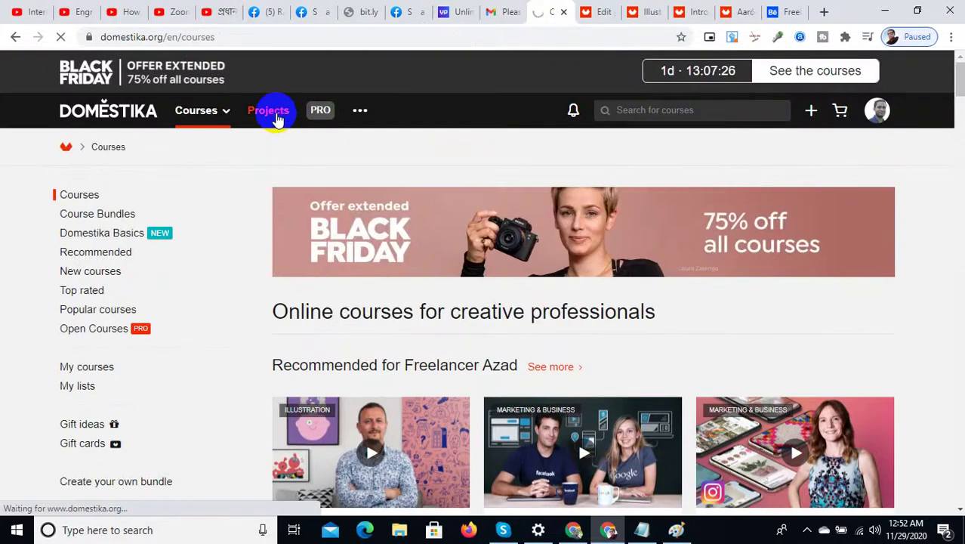
scroll(565, 347, "down", 2)
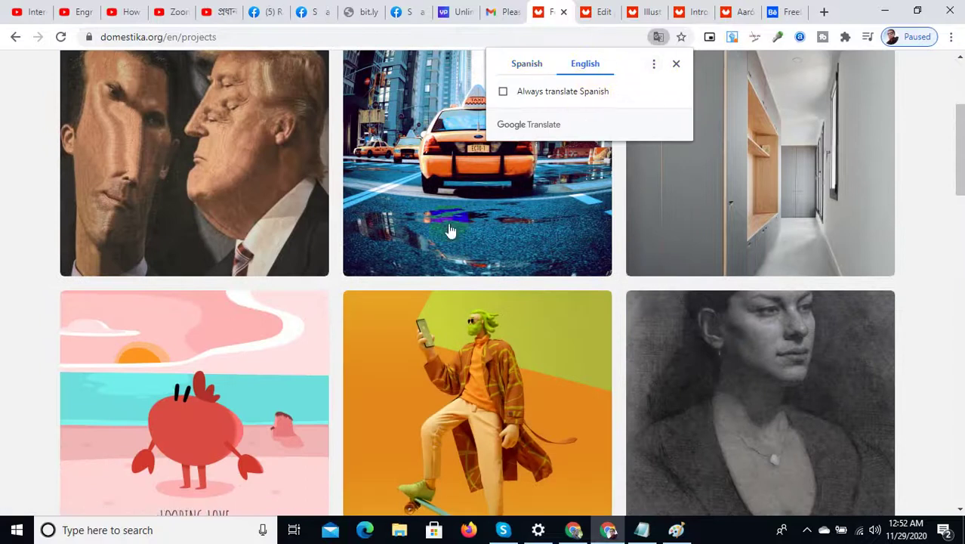
scroll(424, 297, "up", 3)
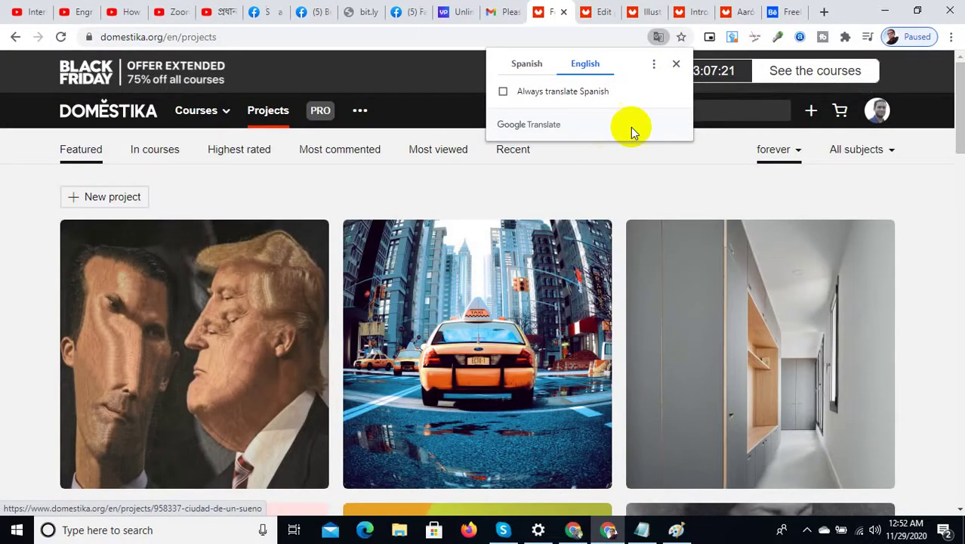
left_click(677, 66)
- Start a new project and title it 'Zoom Video Call App', copied from the YouTube video
left_click(97, 198)
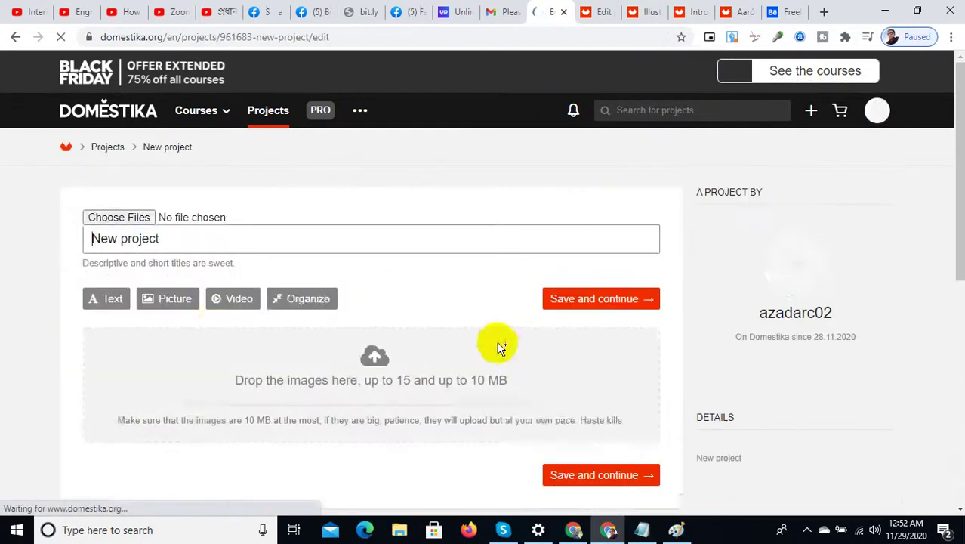
left_click(187, 220)
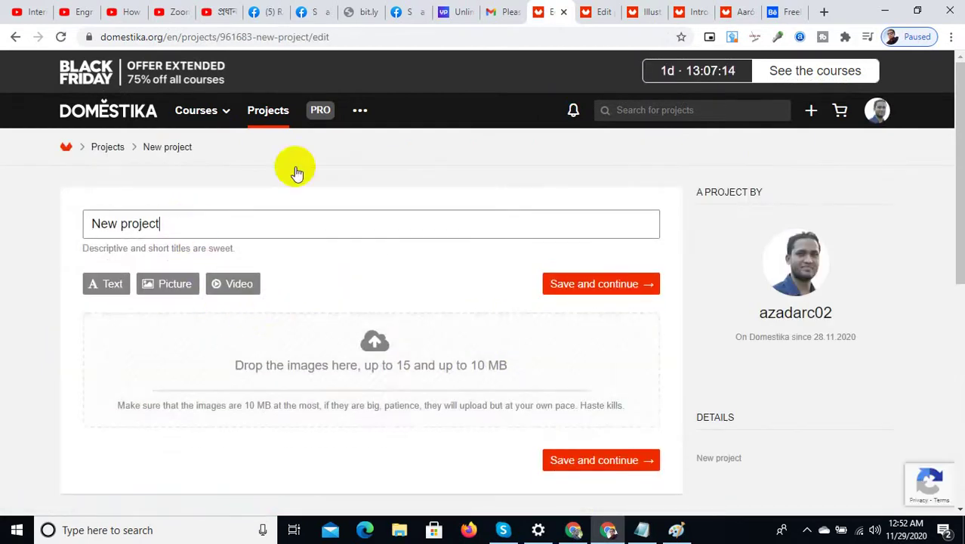
left_click(139, 6)
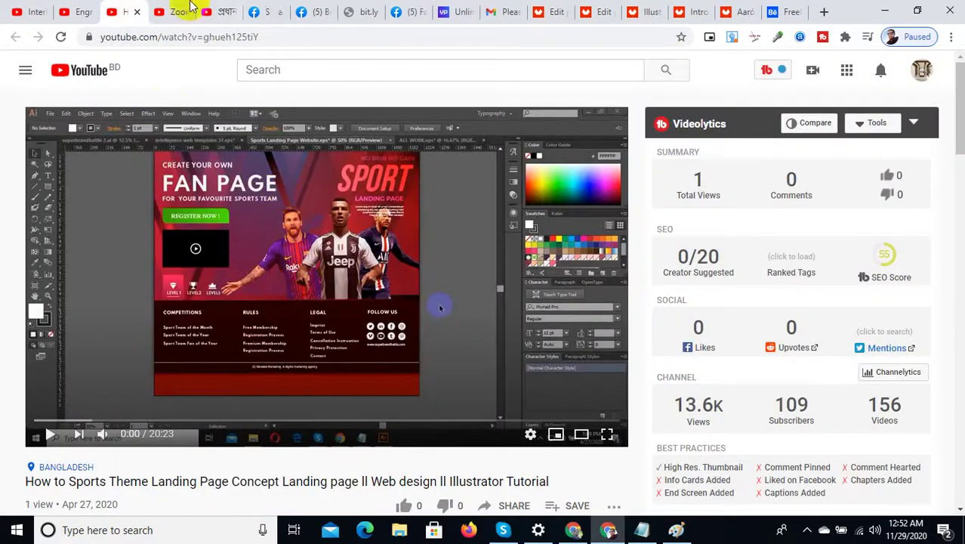
left_click(188, 9)
scroll(226, 416, "down", 2)
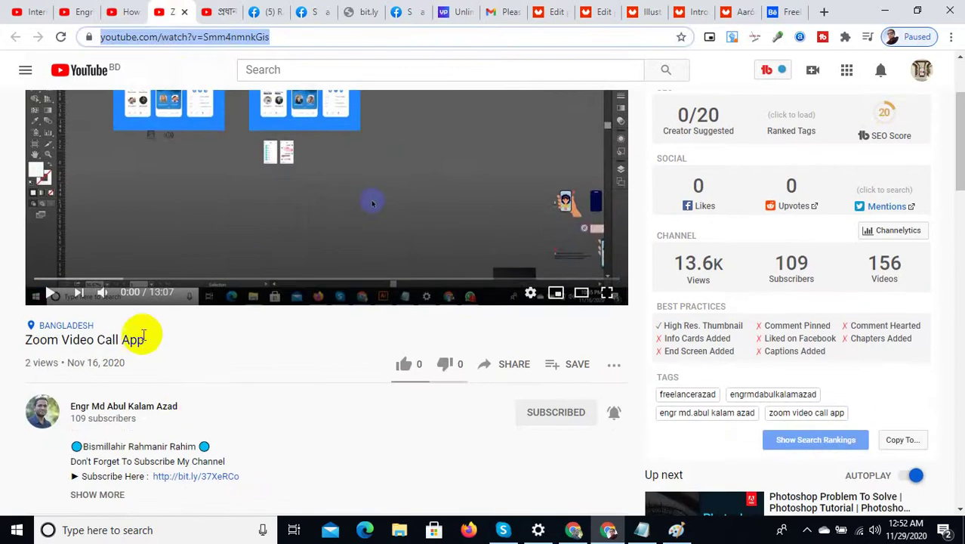
left_click_drag(143, 339, 25, 340)
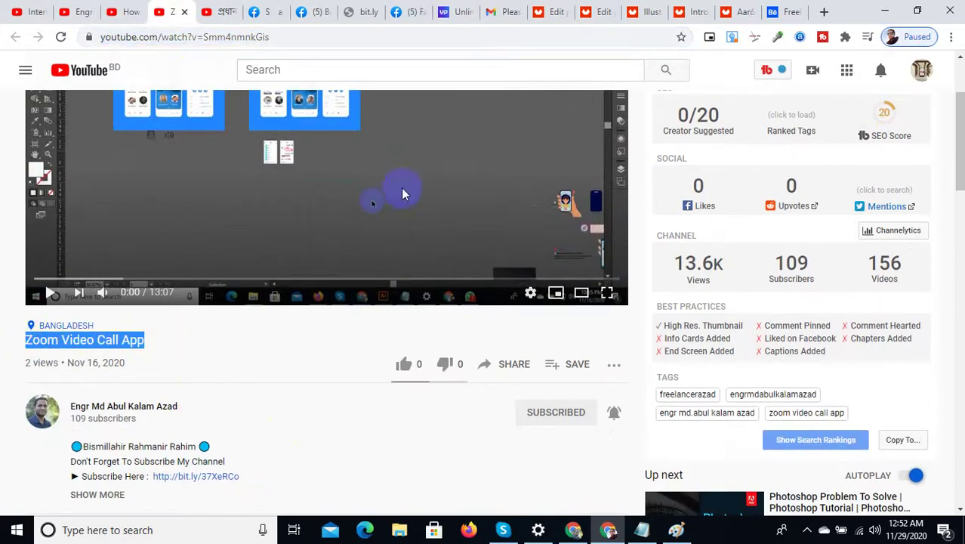
left_click(557, 7)
left_click_drag(253, 231, 66, 230)
type("Zoom Video Call App")
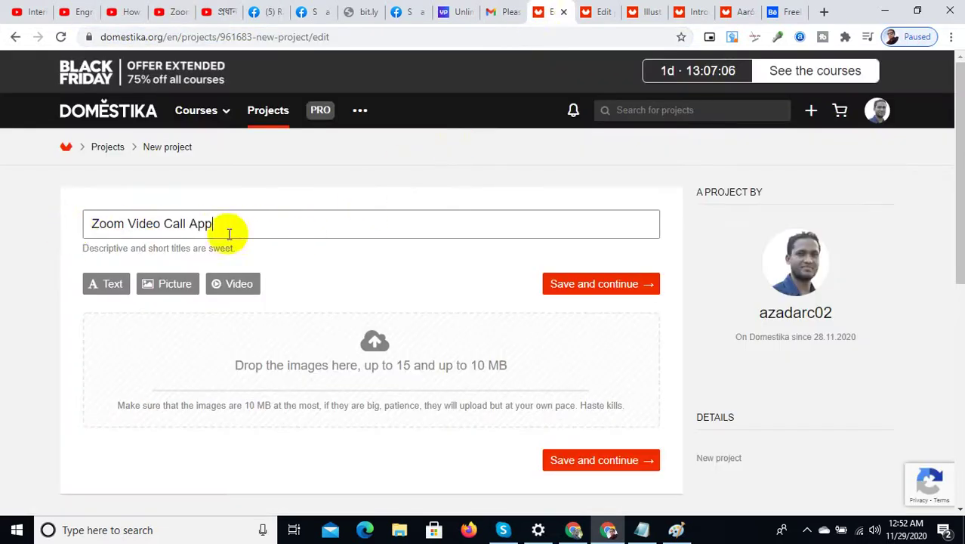
- Try saving the project with Save and continue, closing the image file picker without adding images
scroll(570, 389, "down", 1)
left_click(586, 398)
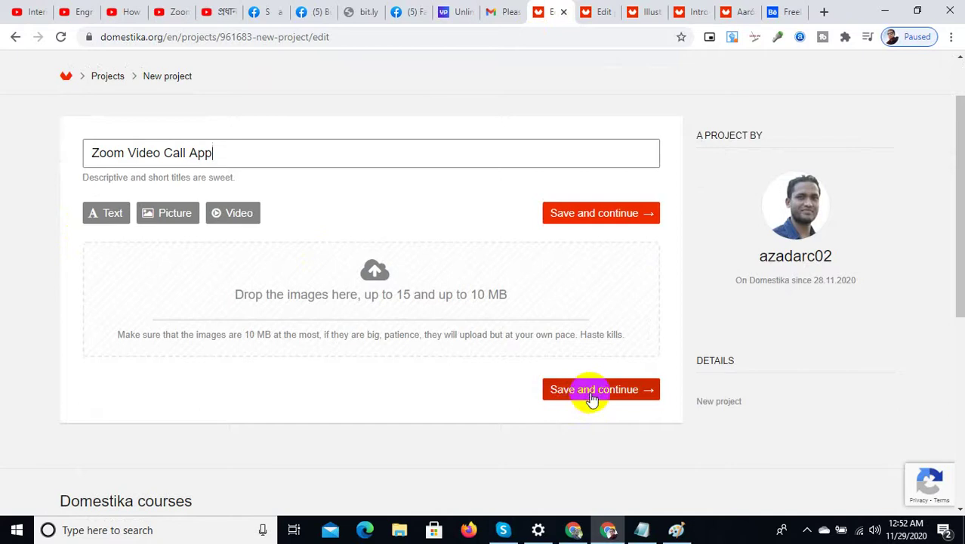
left_click(537, 338)
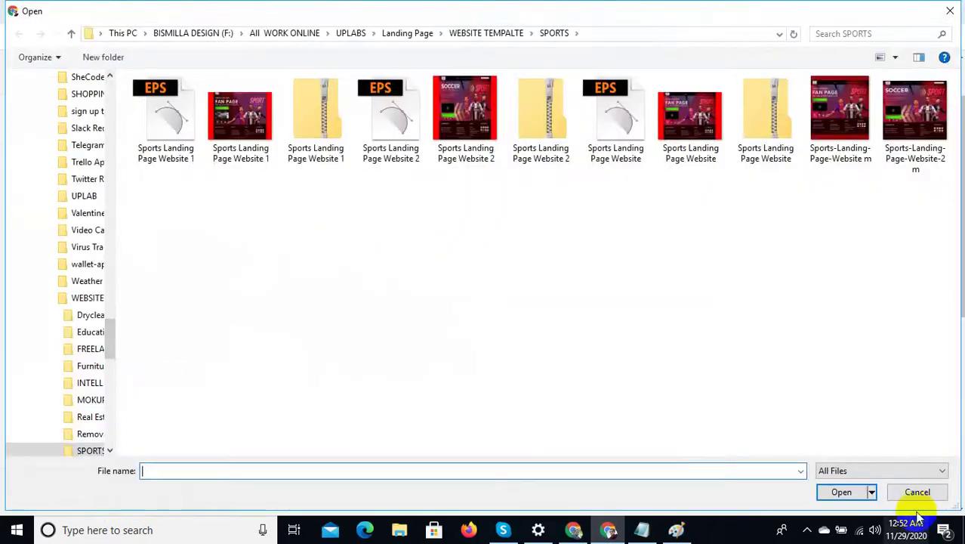
left_click(917, 493)
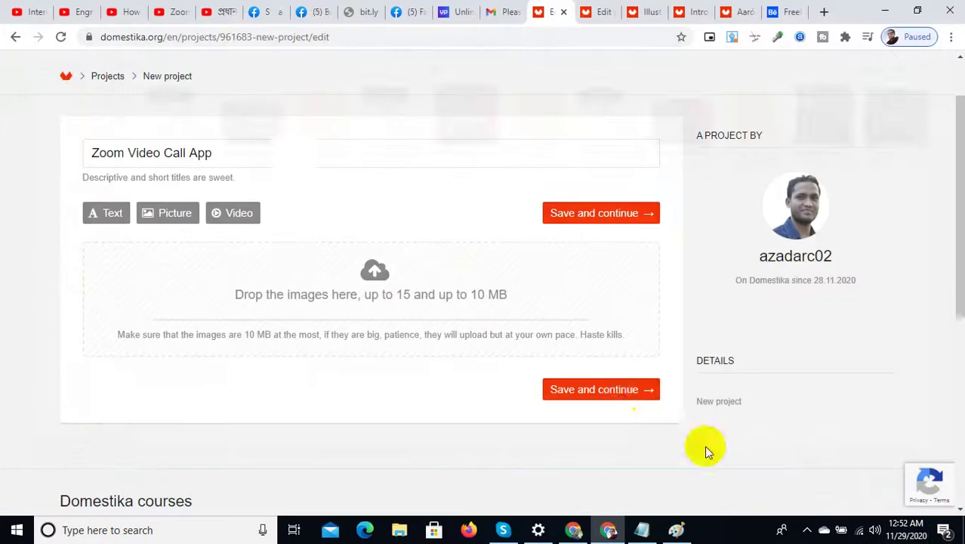
left_click(621, 399)
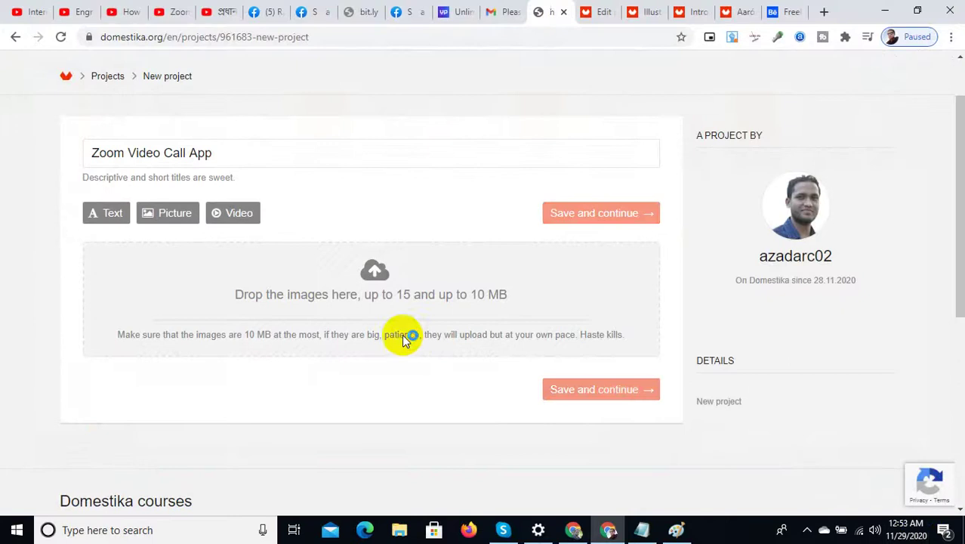
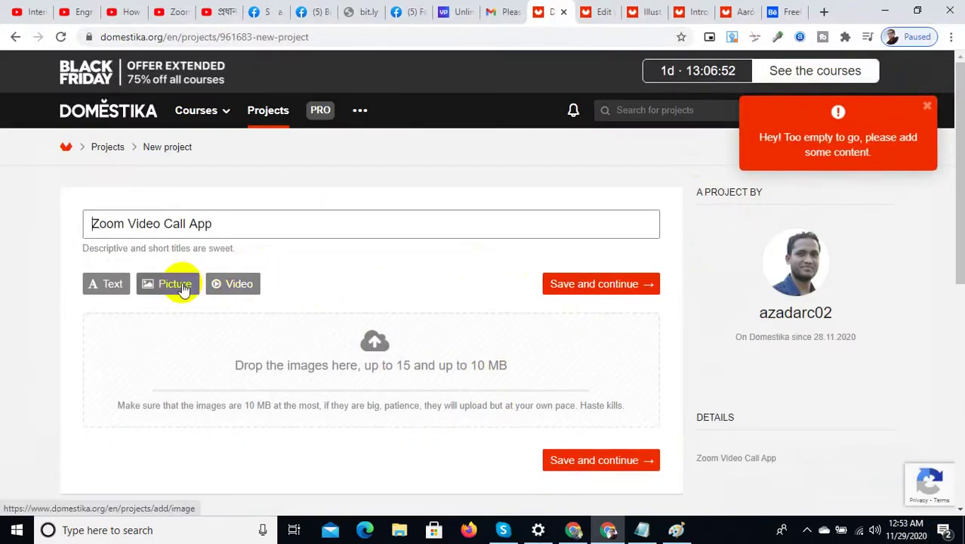
- Add a video block with the Zoom Video Call App YouTube link and save to continue
left_click(234, 286)
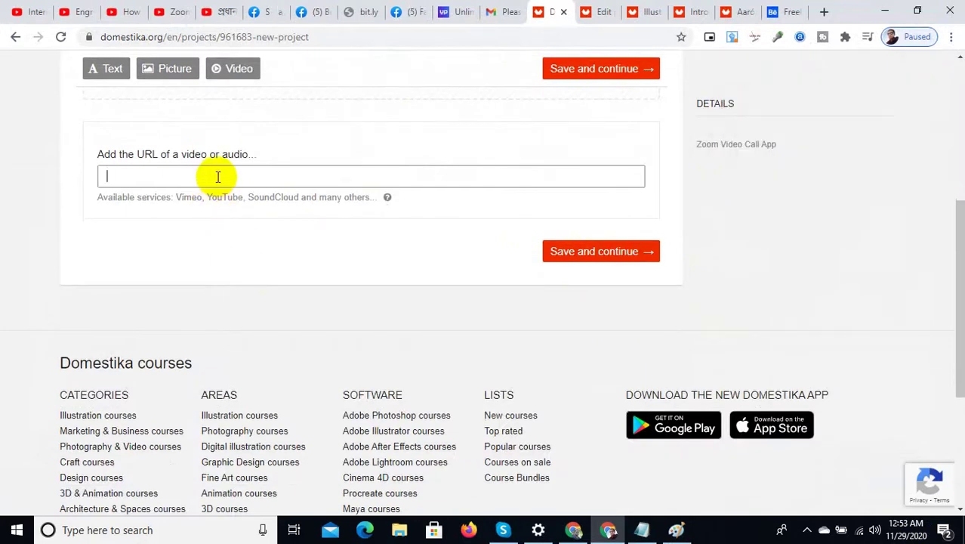
left_click(175, 12)
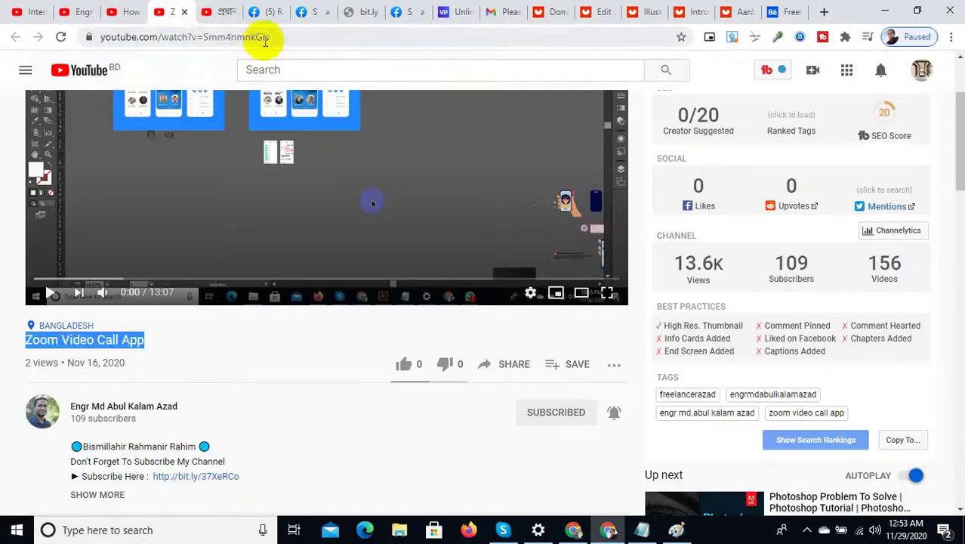
left_click(289, 37)
left_click(555, 12)
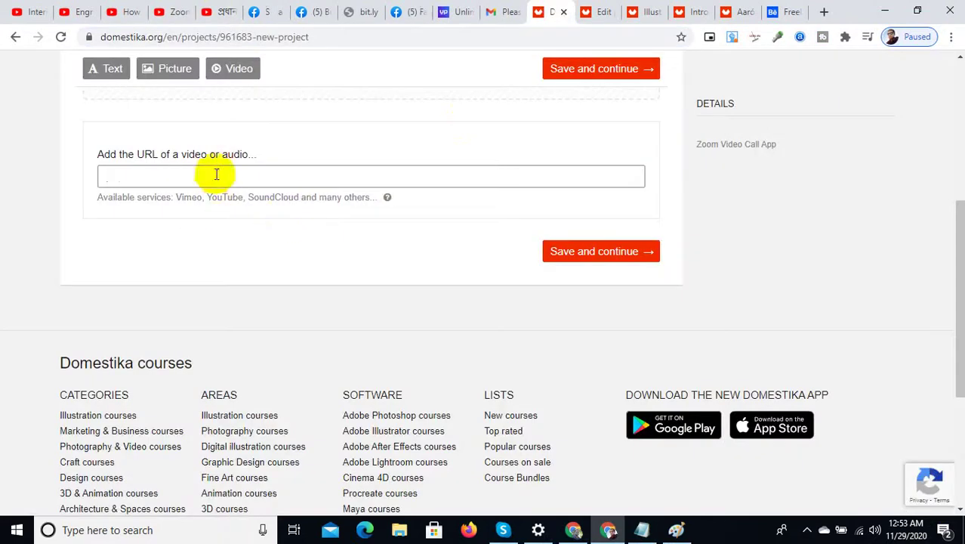
type("https://www.youtube.com/watch?v=Smm4nmnkGis")
scroll(423, 279, "up", 1)
left_click(624, 325)
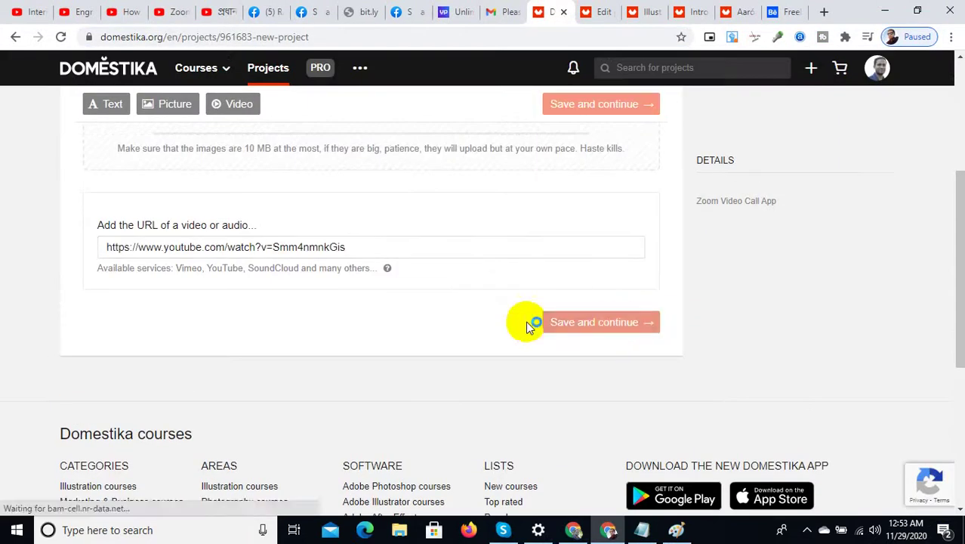
scroll(528, 310, "up", 3)
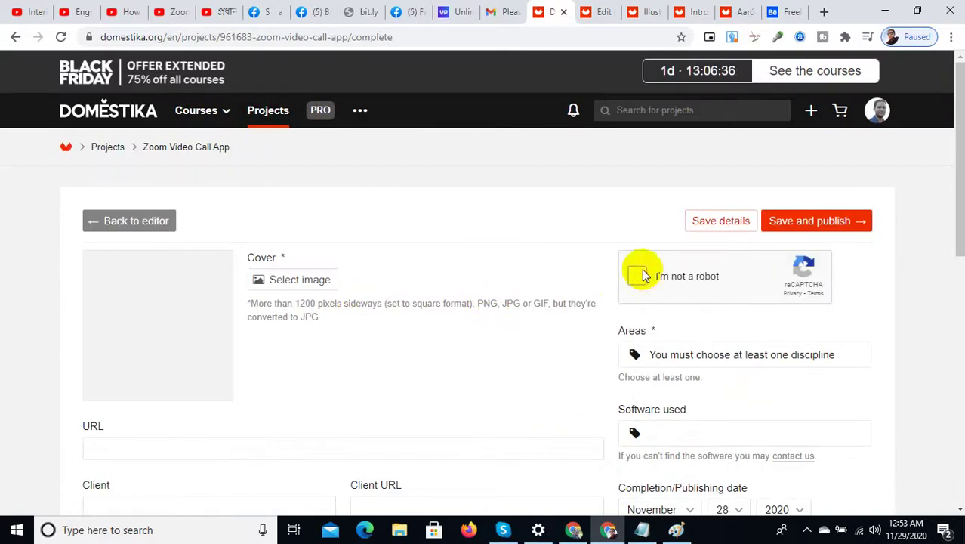
- Tick the robot check and add Architectural illustration and Design as areas
left_click(643, 275)
left_click(676, 355)
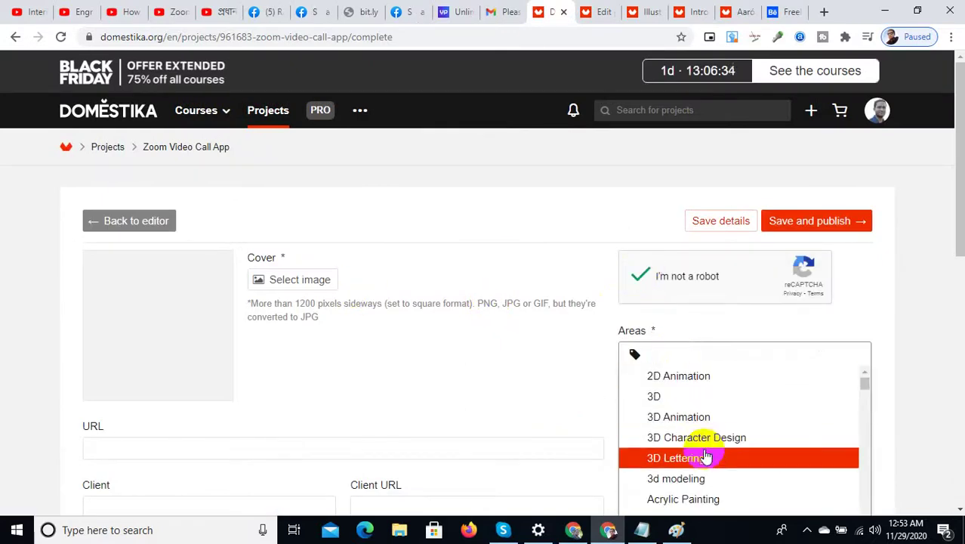
scroll(593, 437, "down", 1)
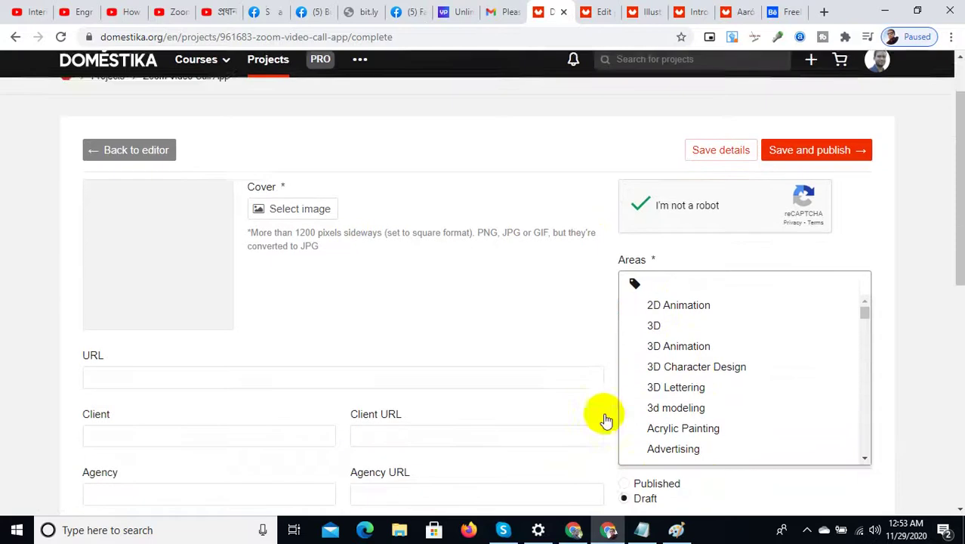
scroll(713, 374, "down", 2)
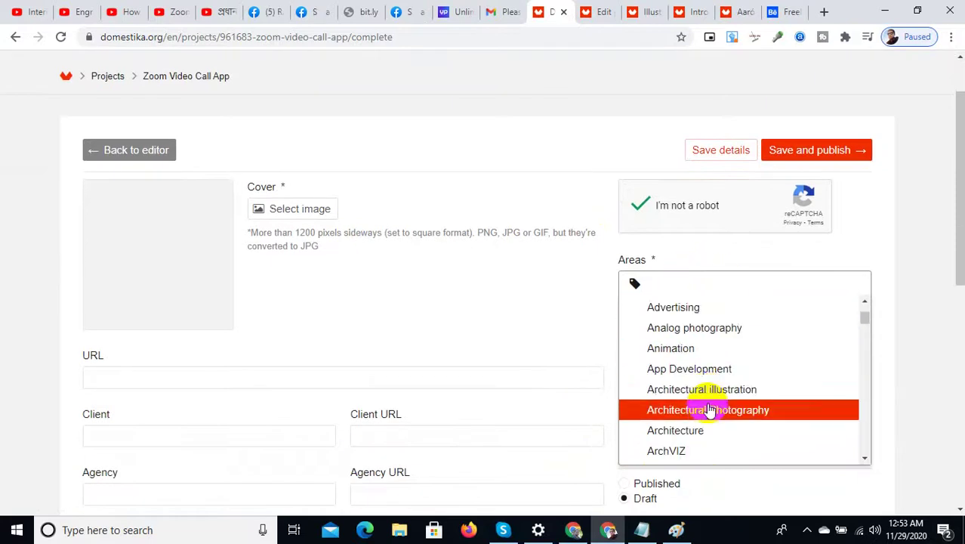
left_click(723, 400)
left_click(790, 282)
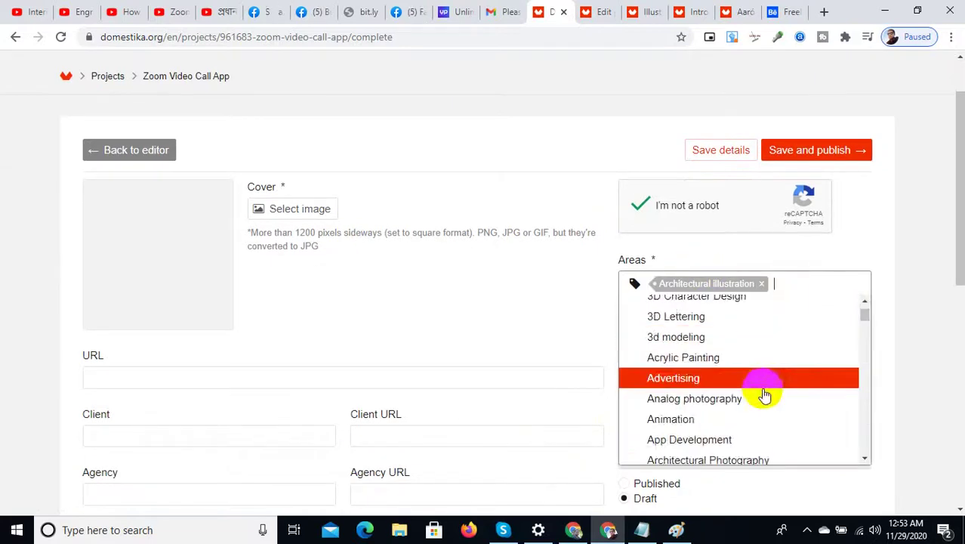
scroll(740, 438, "down", 3)
scroll(739, 444, "down", 1)
scroll(740, 442, "down", 2)
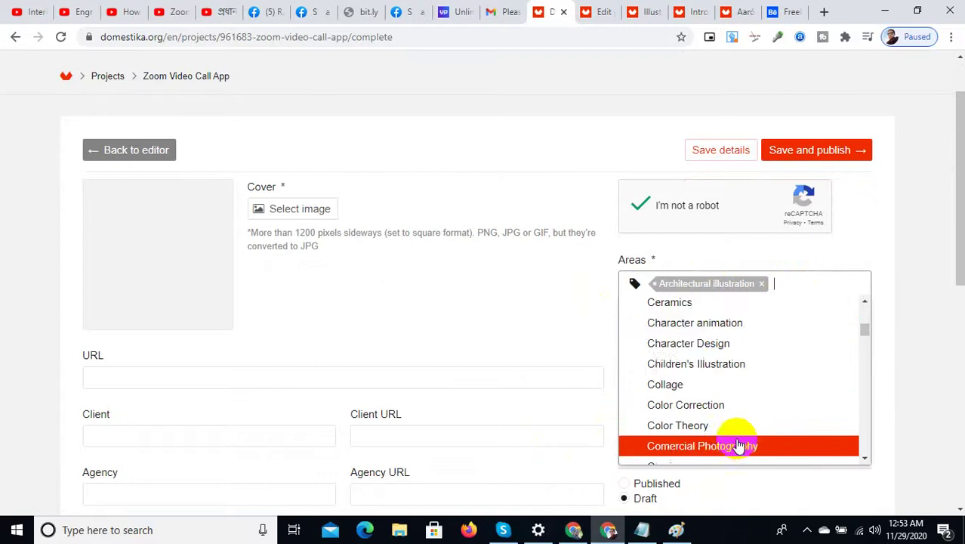
scroll(740, 440, "down", 1)
scroll(740, 438, "down", 2)
scroll(752, 440, "down", 1)
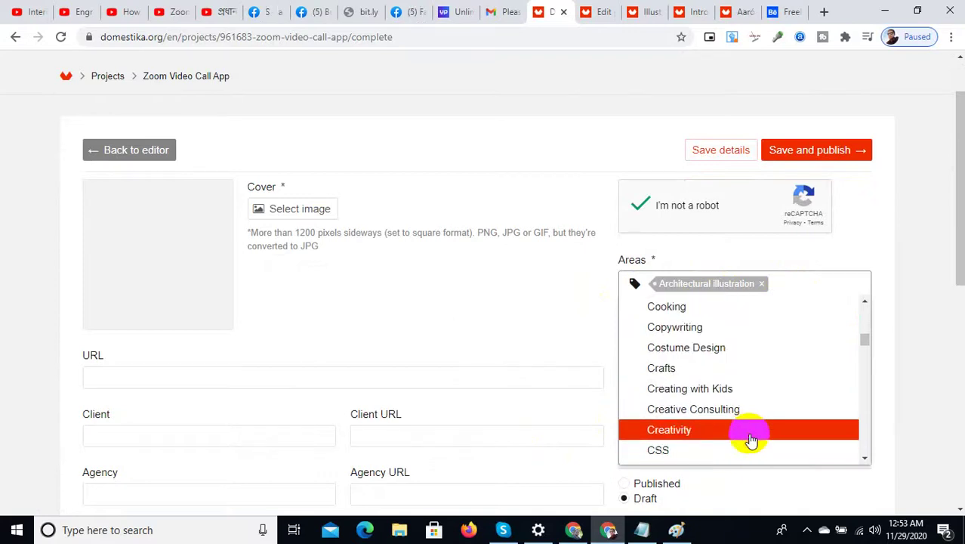
scroll(743, 423, "down", 1)
scroll(737, 400, "down", 1)
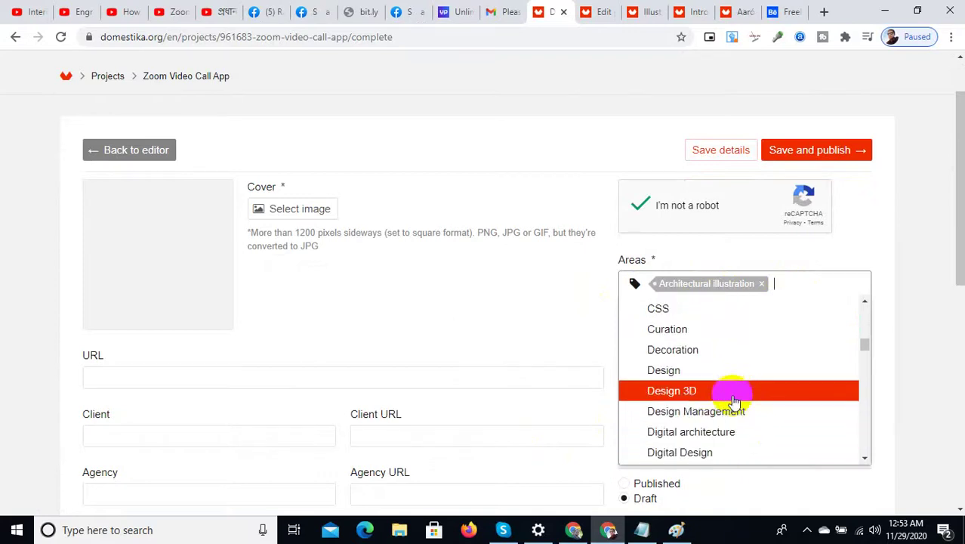
left_click(702, 370)
- Add Botanical illustration, Digital architecture and Architectural Photography as areas
left_click(796, 314)
scroll(721, 450, "down", 2)
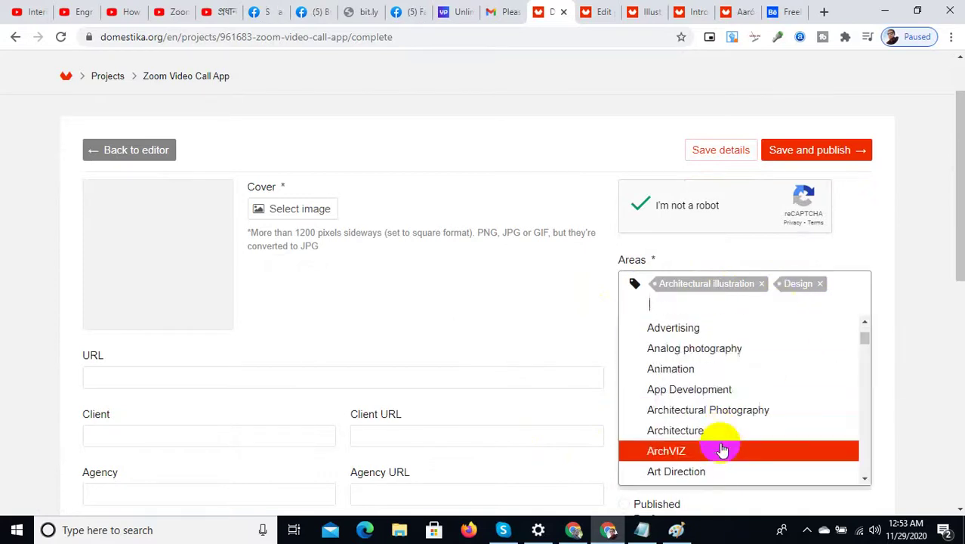
scroll(721, 449, "down", 2)
left_click(726, 431)
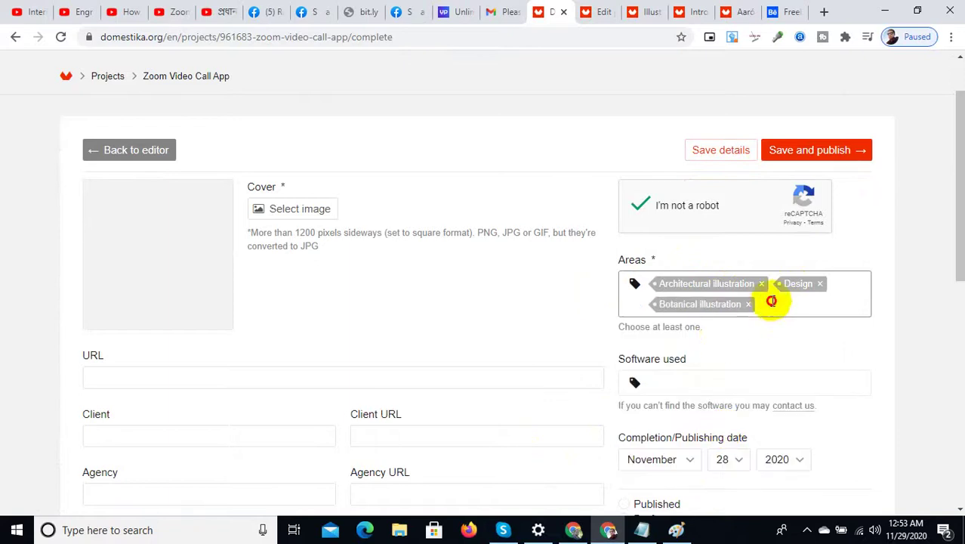
left_click(768, 300)
scroll(759, 436, "down", 1)
scroll(729, 461, "down", 3)
scroll(730, 462, "down", 2)
scroll(736, 445, "down", 3)
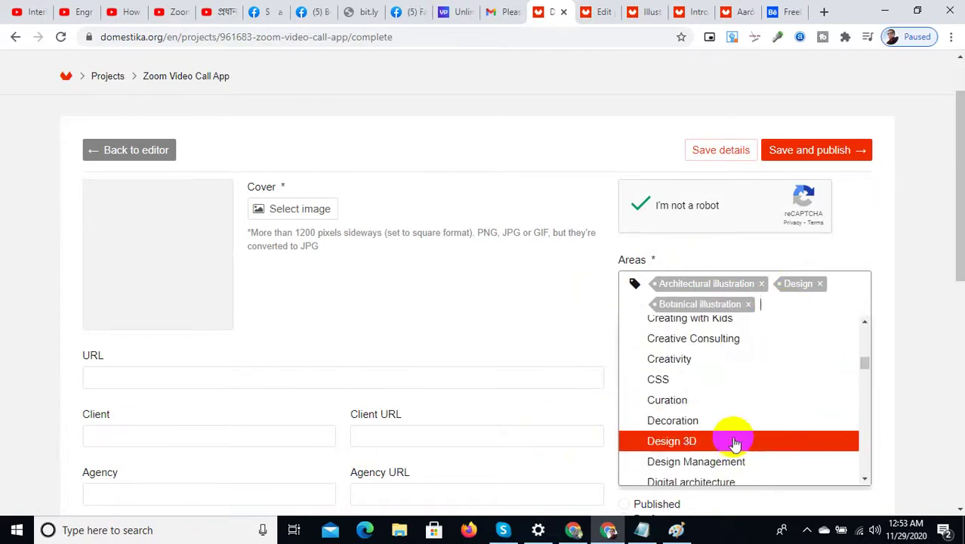
left_click(731, 475)
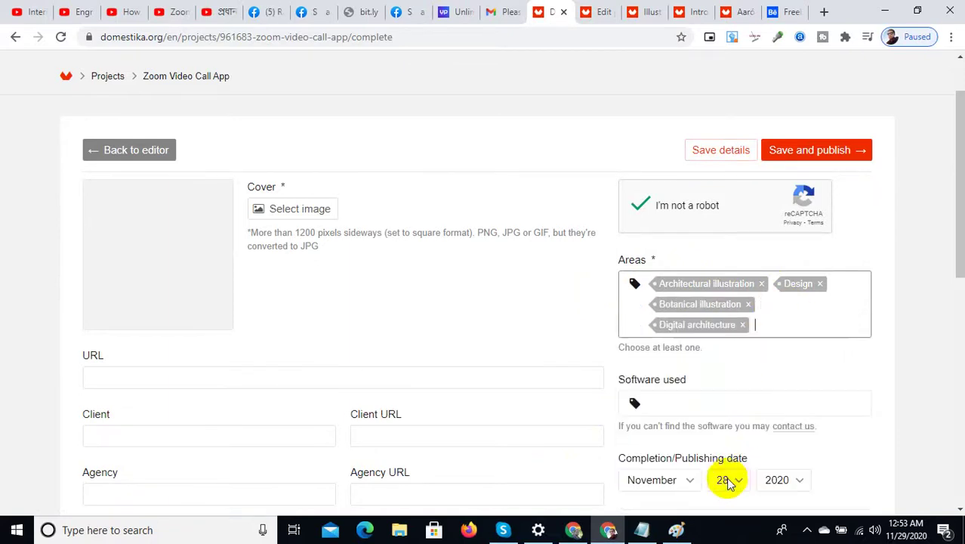
left_click(762, 324)
scroll(731, 462, "down", 3)
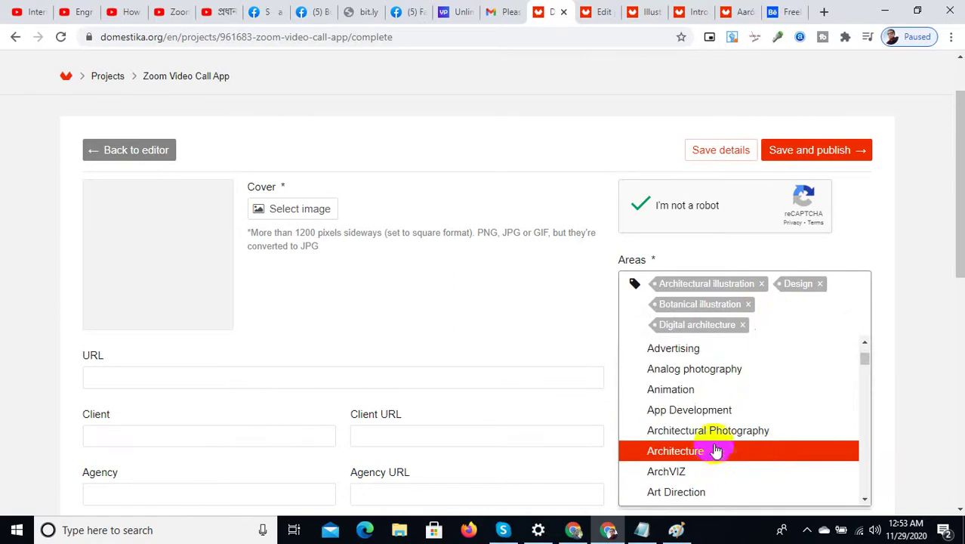
left_click(722, 432)
- Add Commercial Interior Design, Digital illustration and Design 3D as areas
left_click(792, 332)
scroll(741, 453, "down", 5)
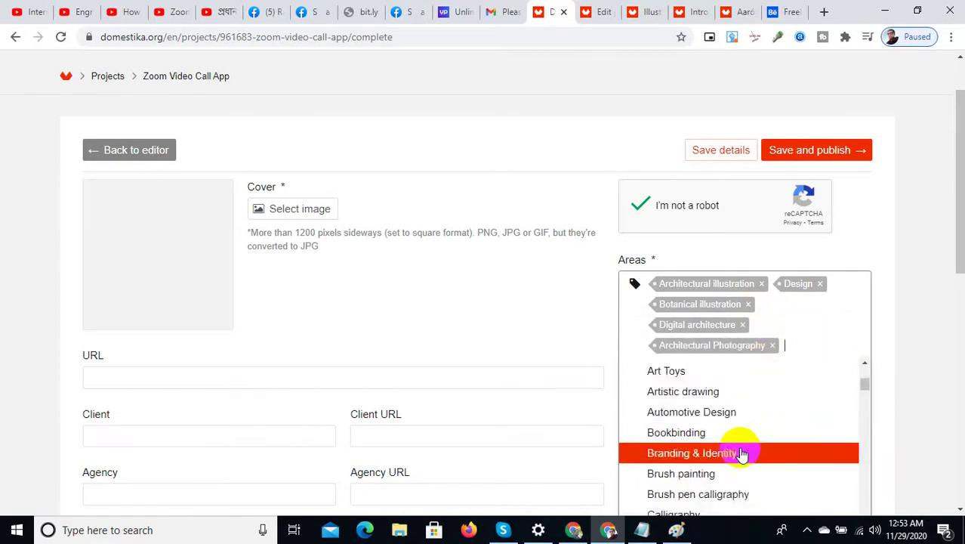
scroll(740, 462, "down", 2)
scroll(731, 477, "down", 2)
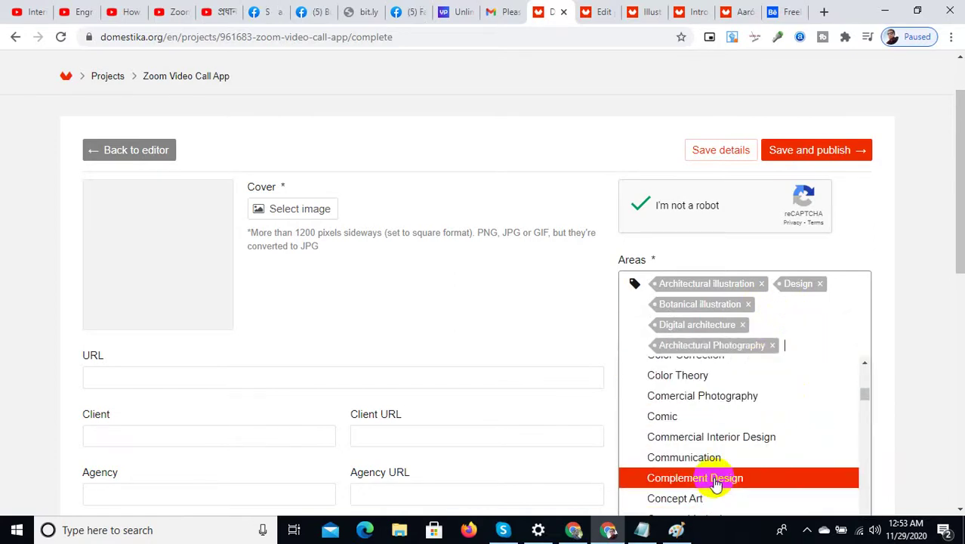
left_click(726, 434)
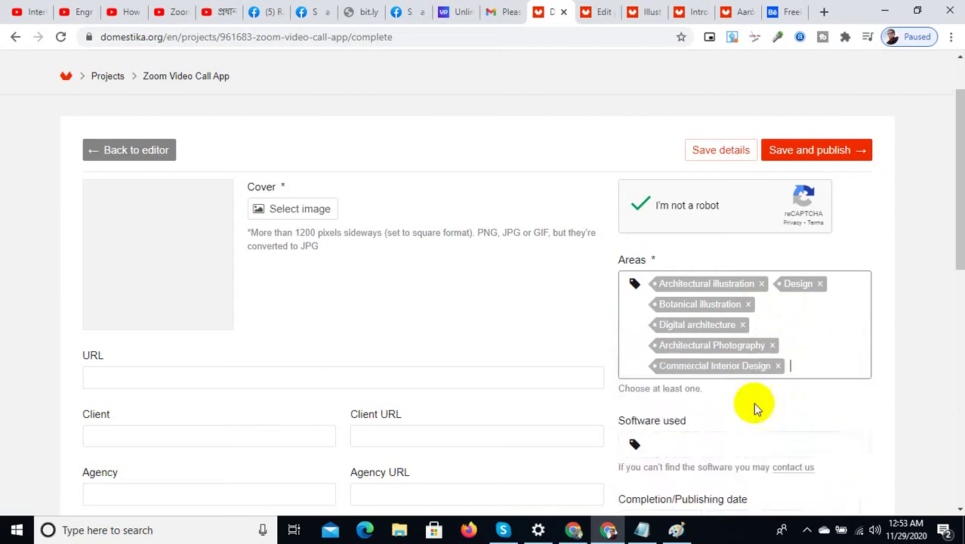
left_click(813, 346)
scroll(711, 460, "down", 7)
scroll(710, 462, "down", 4)
scroll(710, 462, "down", 2)
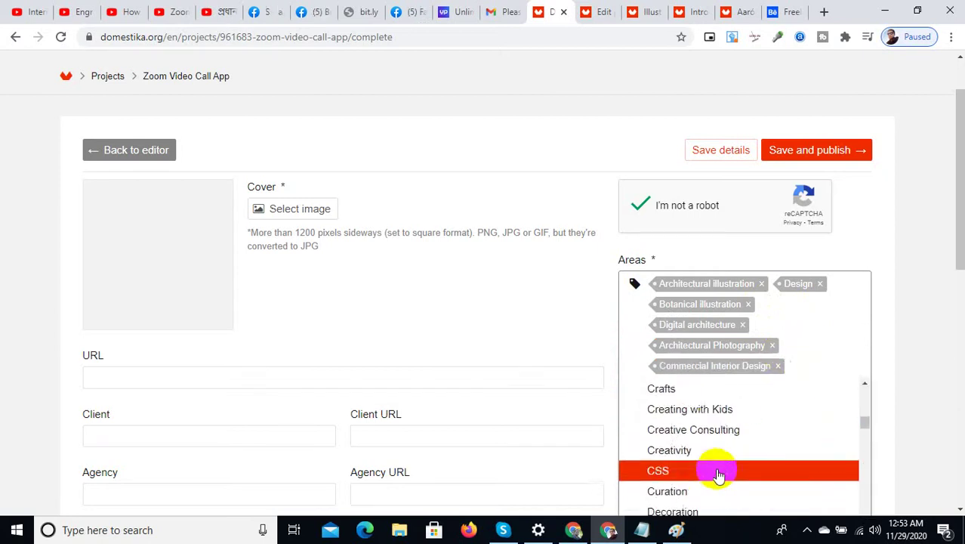
scroll(717, 475, "down", 4)
left_click(711, 481)
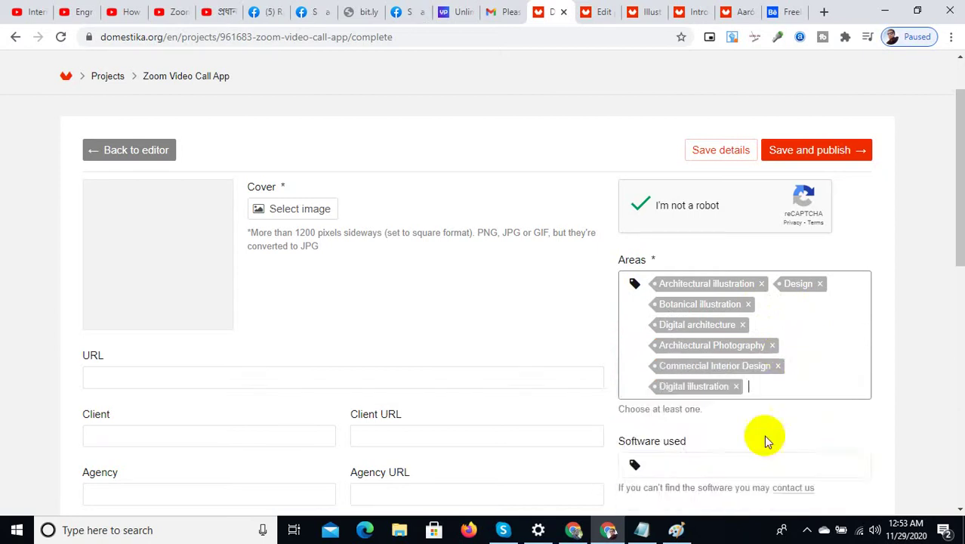
left_click(816, 382)
scroll(732, 472, "down", 5)
scroll(734, 475, "down", 4)
scroll(733, 477, "down", 3)
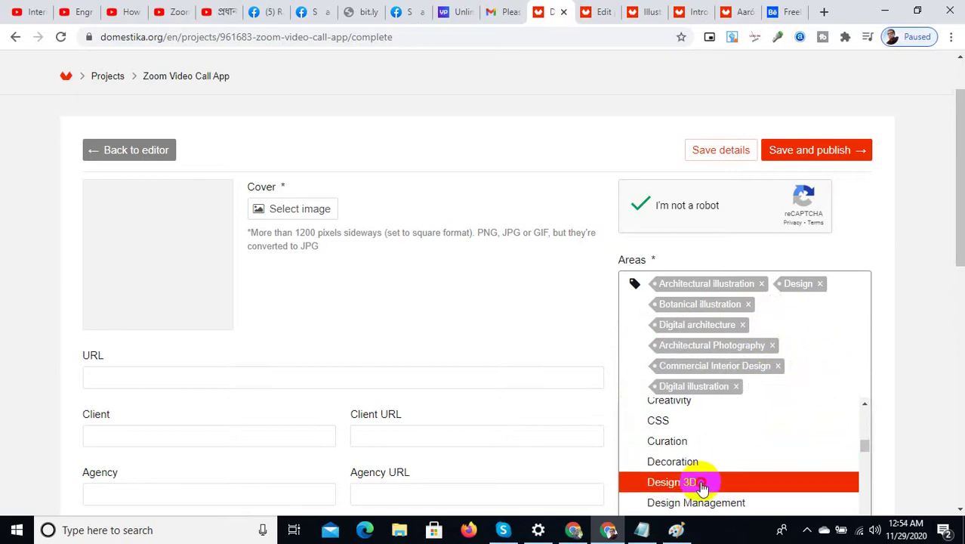
left_click(700, 483)
- Add 3ds Max, Adobe After Effects, Adobe XD and Adobe Illustrator as software used
scroll(729, 431, "down", 4)
left_click(680, 179)
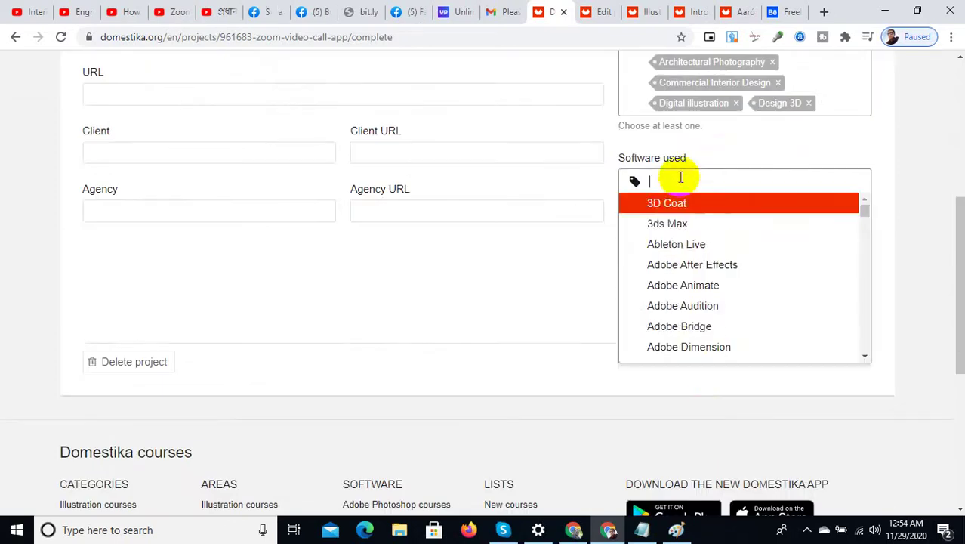
left_click(696, 225)
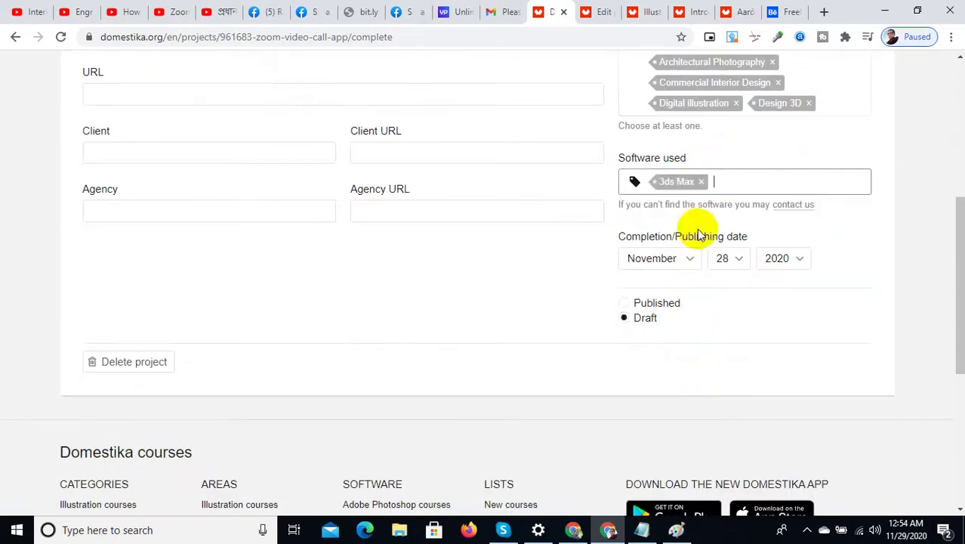
left_click(756, 189)
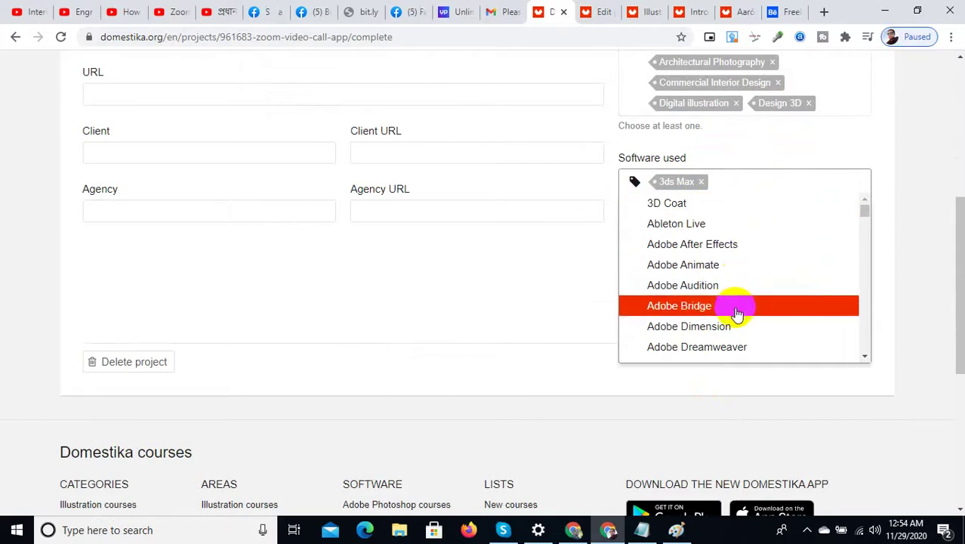
left_click(743, 244)
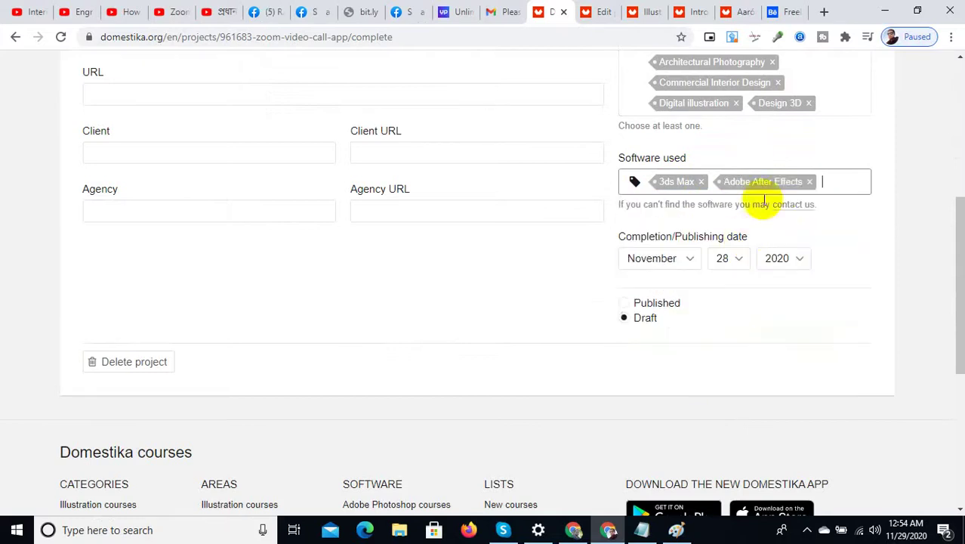
left_click(825, 182)
left_click(728, 330)
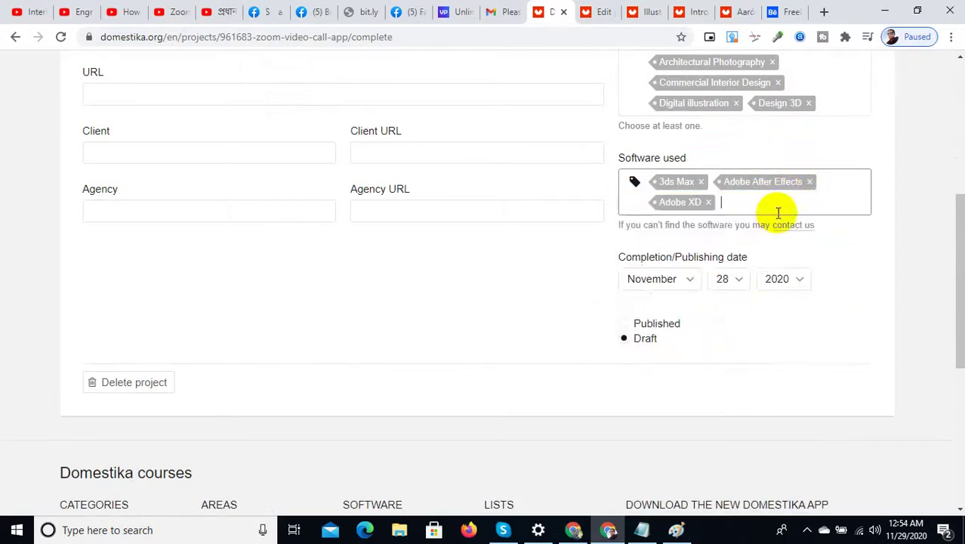
left_click(778, 213)
scroll(740, 344, "down", 2)
left_click(739, 345)
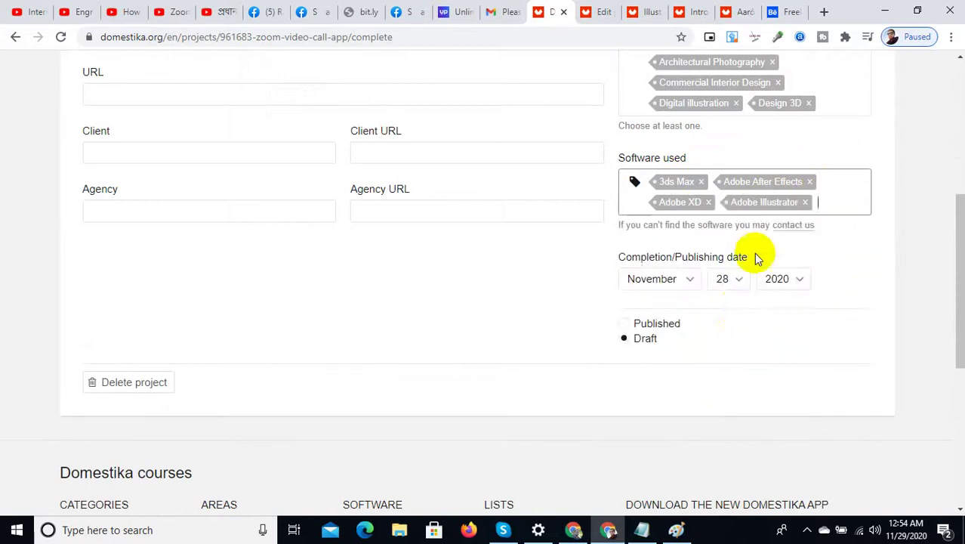
- Add ArchiCAD and Affinity Designer to the software used list
left_click(824, 201)
scroll(747, 373, "down", 3)
scroll(740, 373, "down", 3)
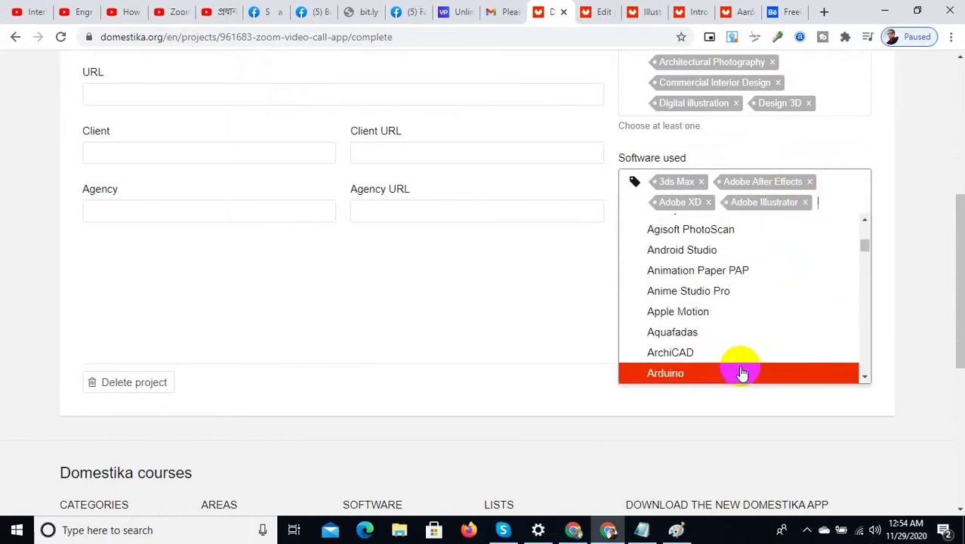
left_click(714, 359)
left_click(743, 223)
scroll(728, 347, "down", 3)
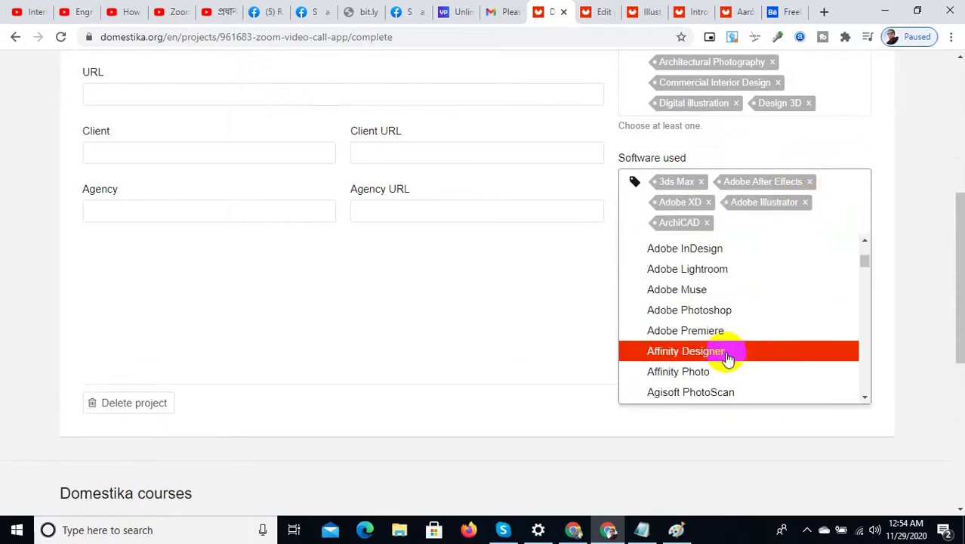
scroll(725, 366, "down", 1)
left_click(719, 353)
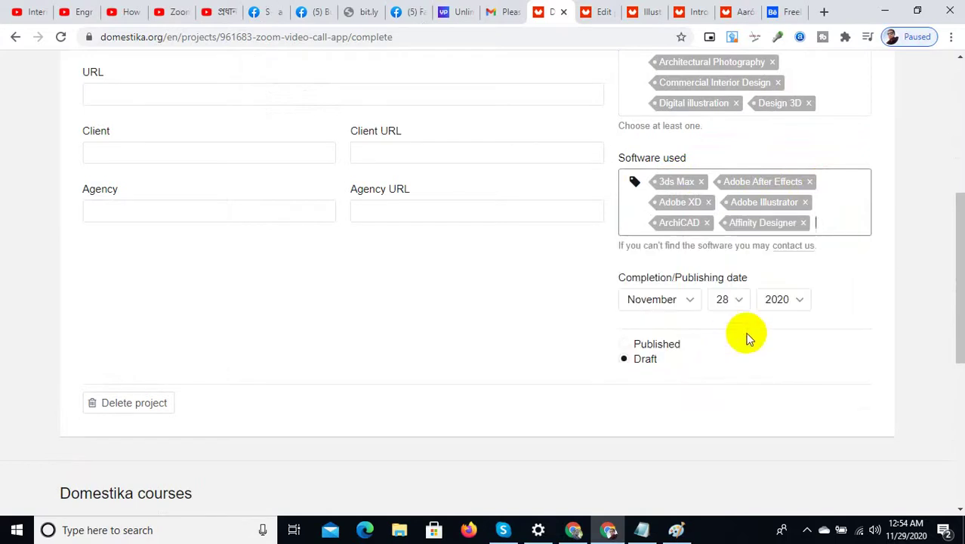
scroll(483, 369, "up", 2)
scroll(478, 340, "up", 3)
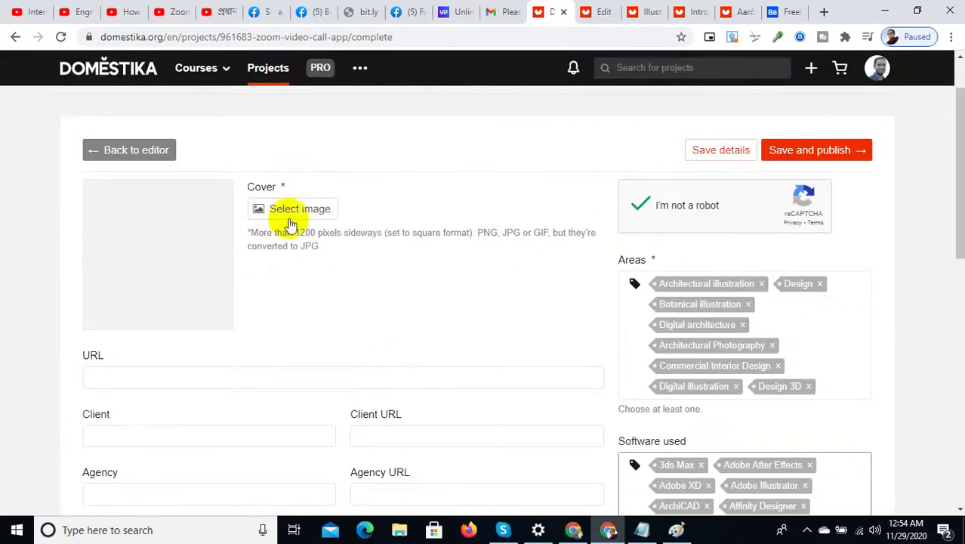
- Paste the video's YouTube address (watch?v=Smm4nmnkGis) into the project's URL field
left_click(166, 9)
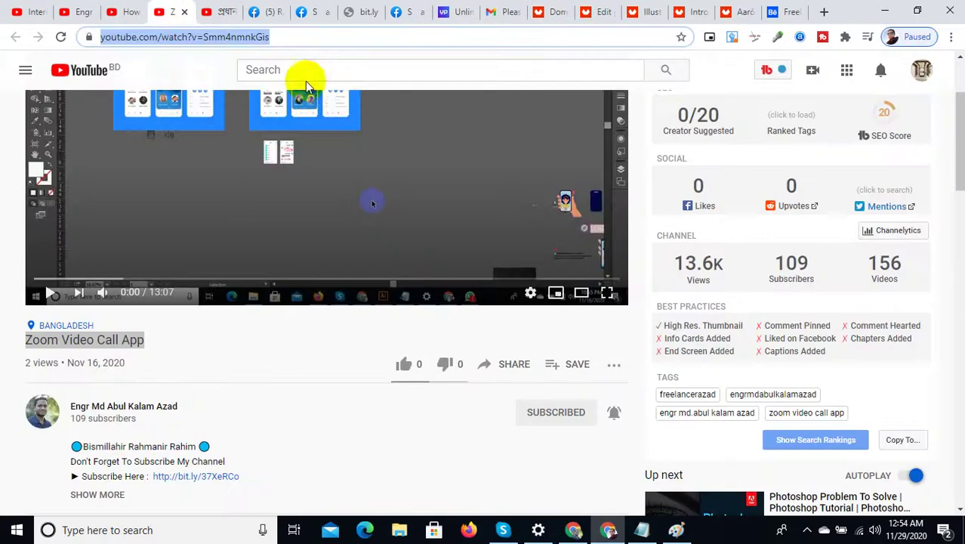
double_click(302, 41)
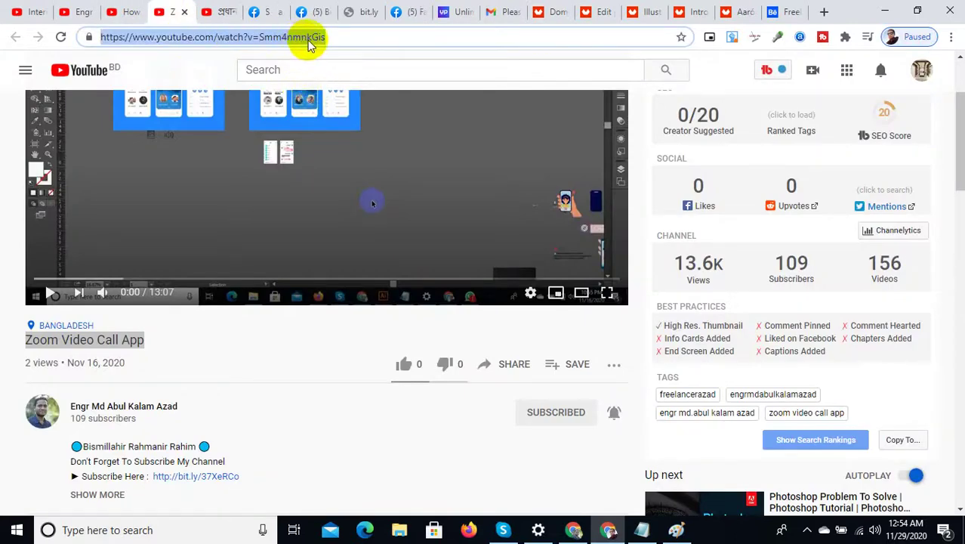
left_click(593, 11)
left_click(550, 11)
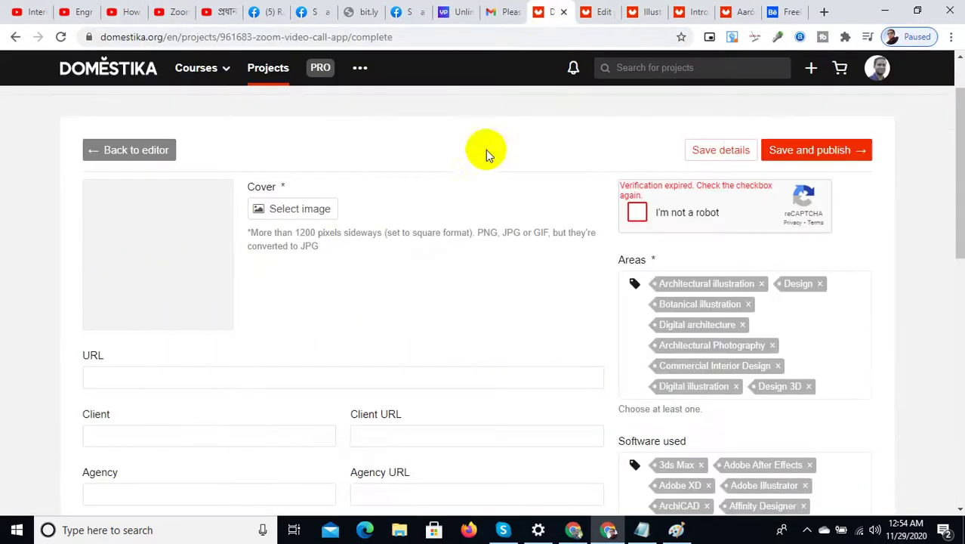
left_click(145, 377)
type("https://www.youtube.com/watch?v=Smm4nmnkGis")
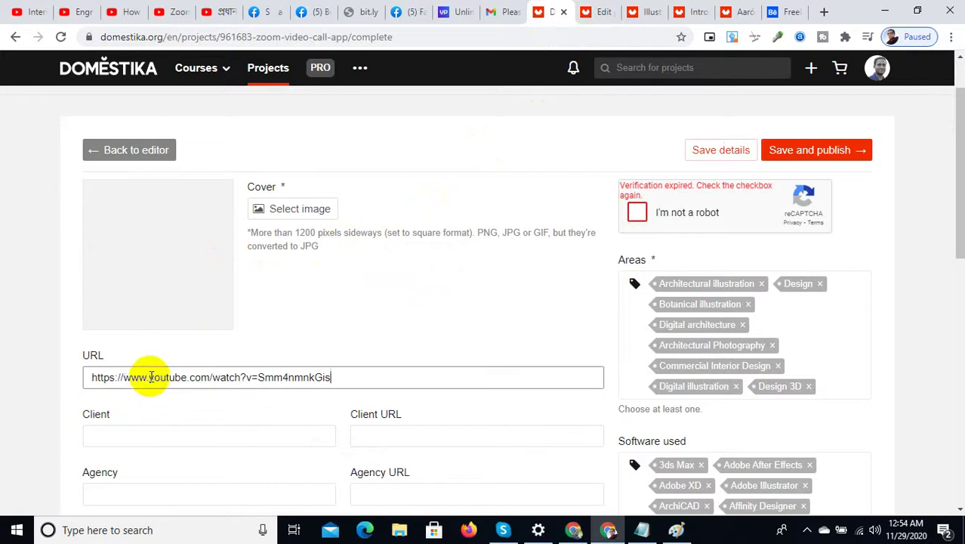
left_click(294, 211)
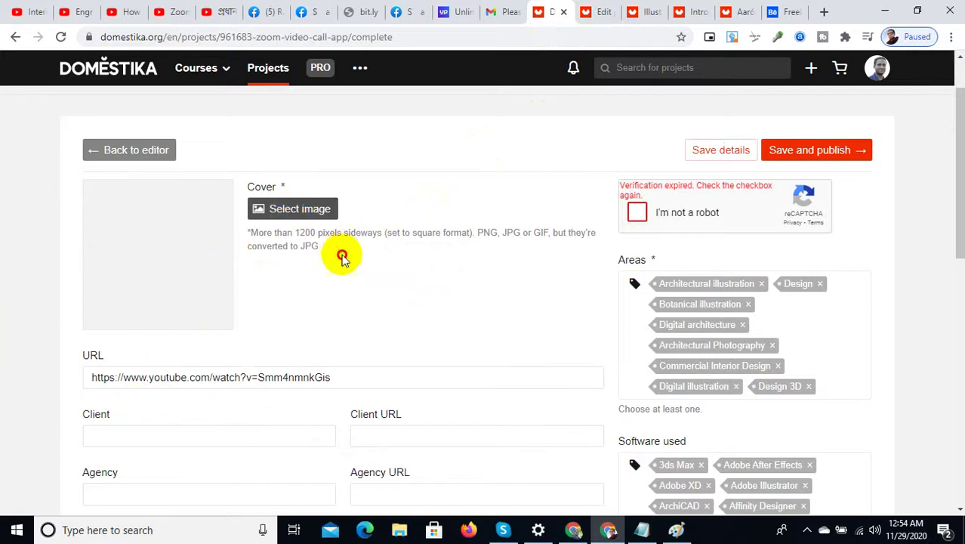
- Browse to Landing Page > Video Call App and open Video-Call-App-4 in Paint
left_click(312, 218)
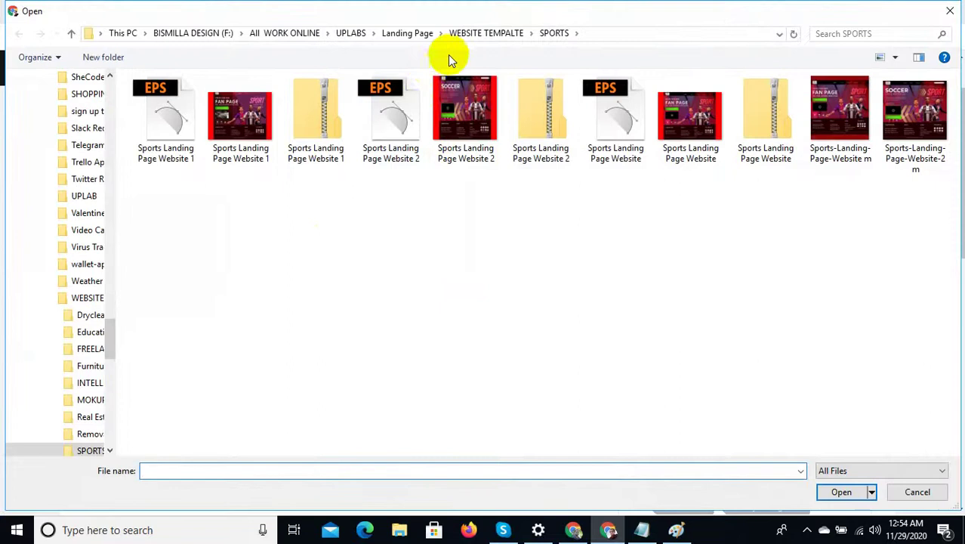
left_click(478, 34)
left_click(412, 34)
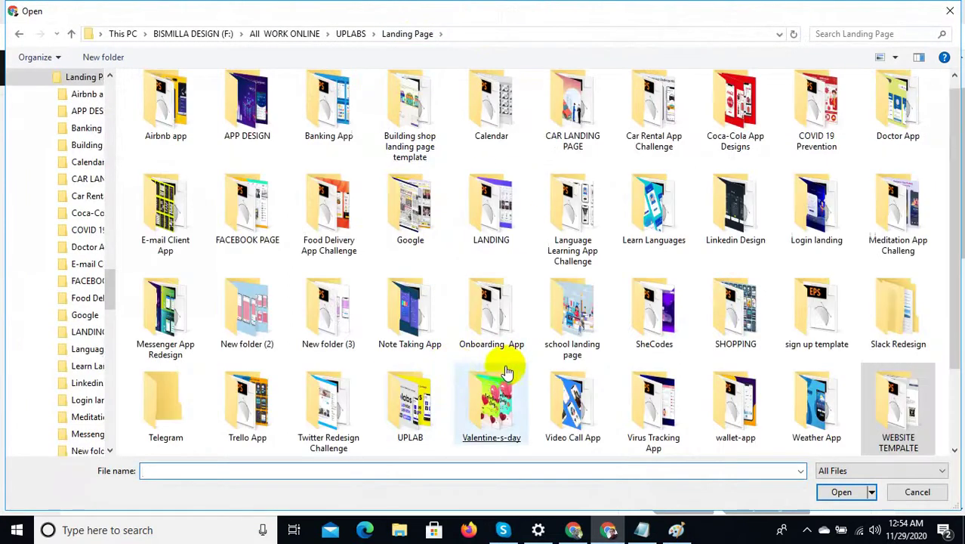
scroll(535, 368, "down", 2)
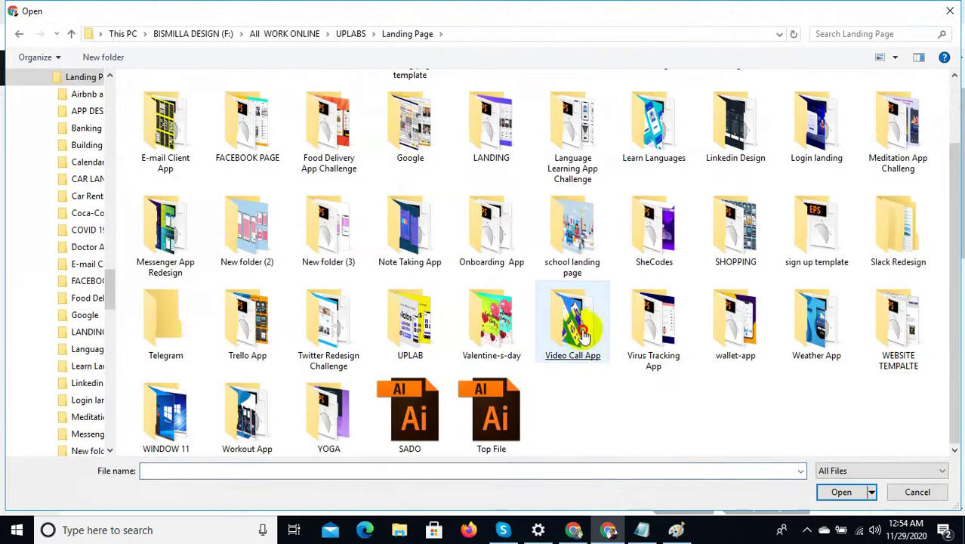
double_click(567, 354)
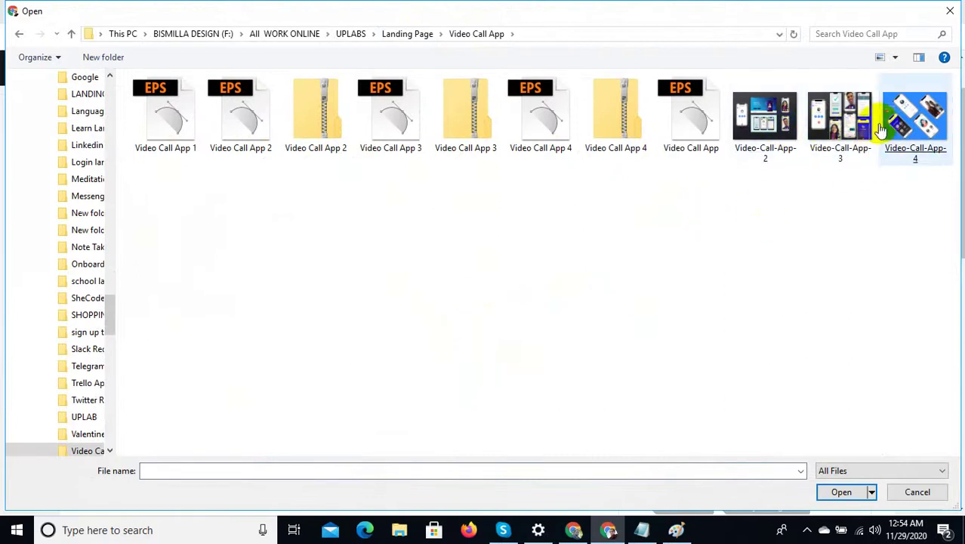
left_click(913, 117)
right_click(913, 114)
left_click(806, 225)
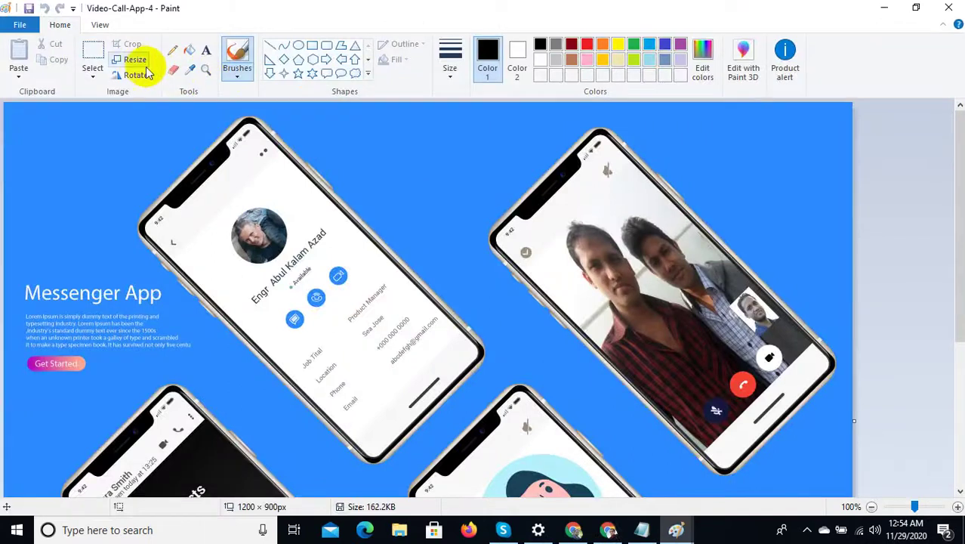
- Resize Video-Call-App-4 to 1200 × 1200 pixels without keeping the aspect ratio
left_click(141, 62)
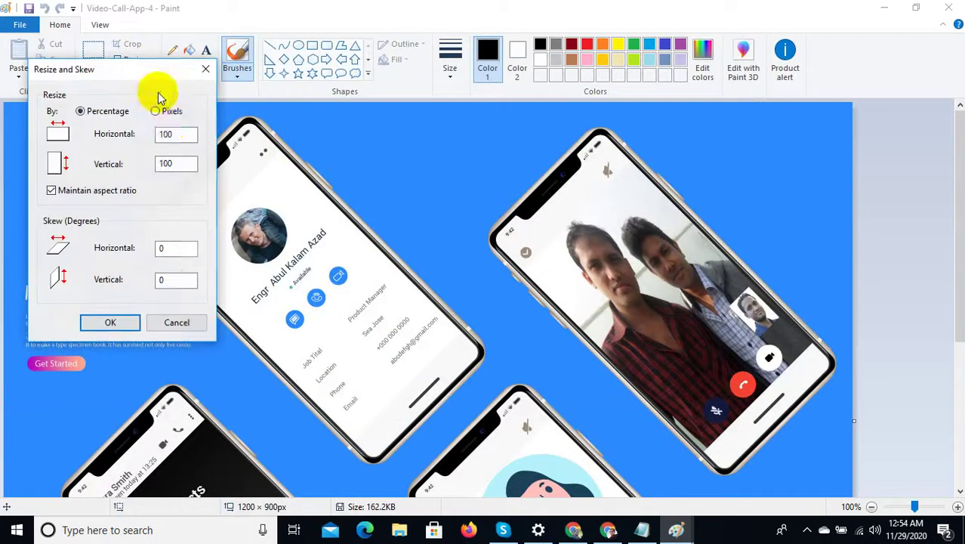
left_click(159, 111)
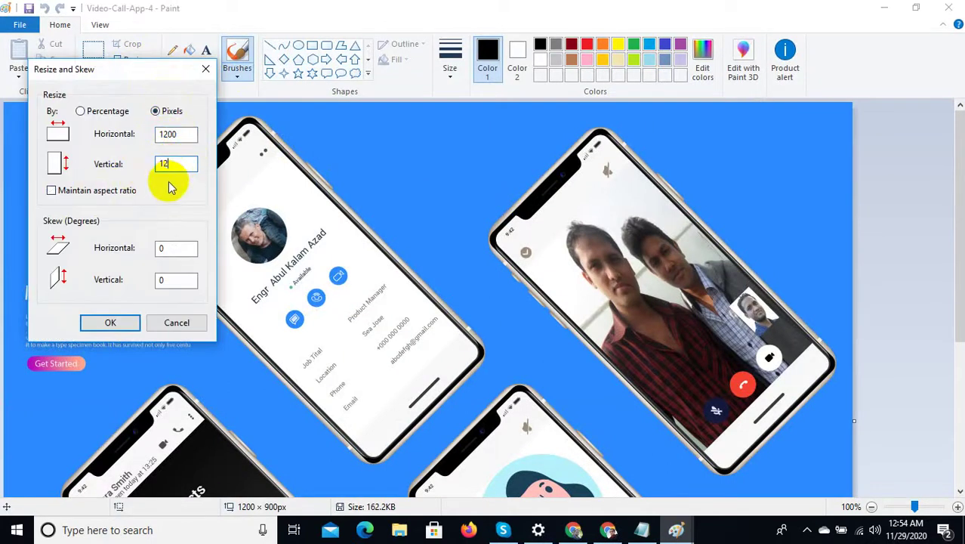
left_click(110, 322)
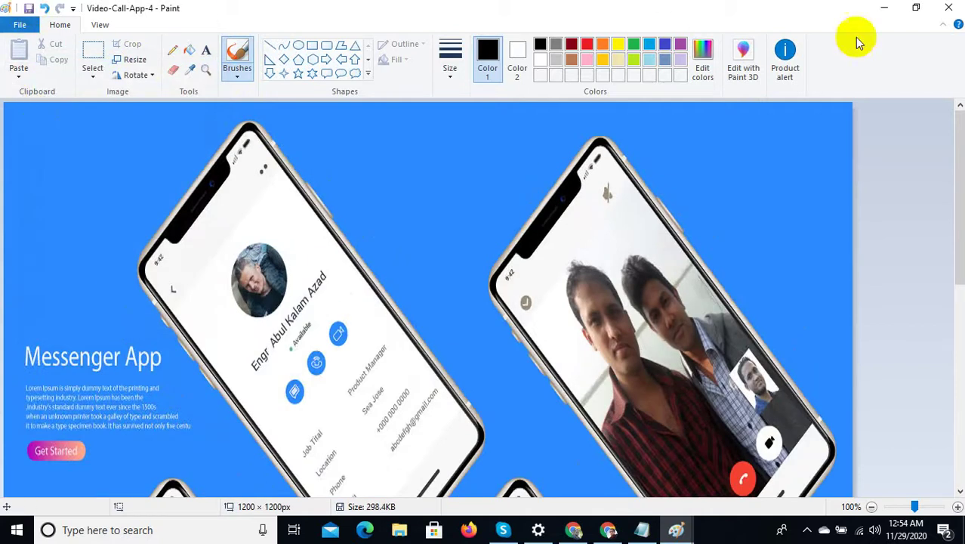
- Set Video-Call-App-4.jpg as the project's cover image
left_click(884, 8)
key("Return")
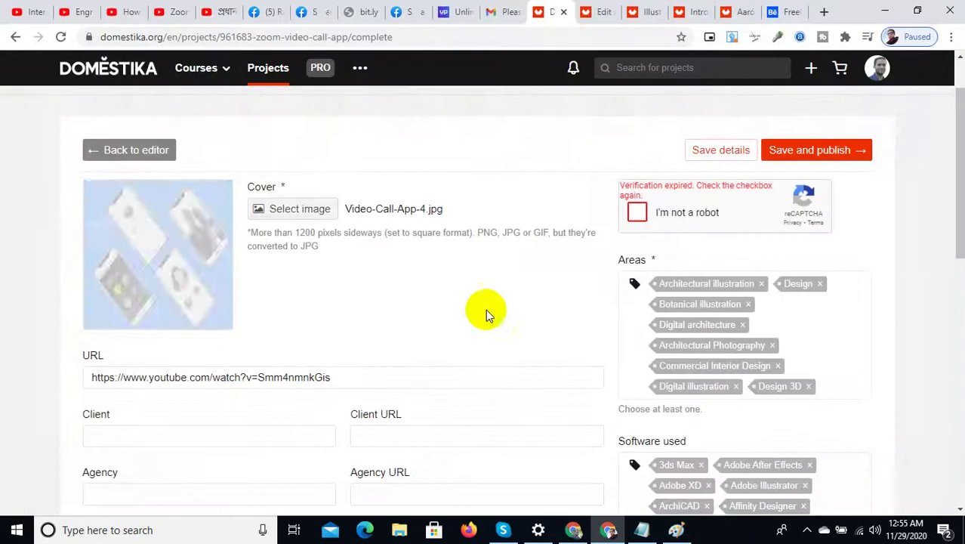
scroll(609, 251, "down", 2)
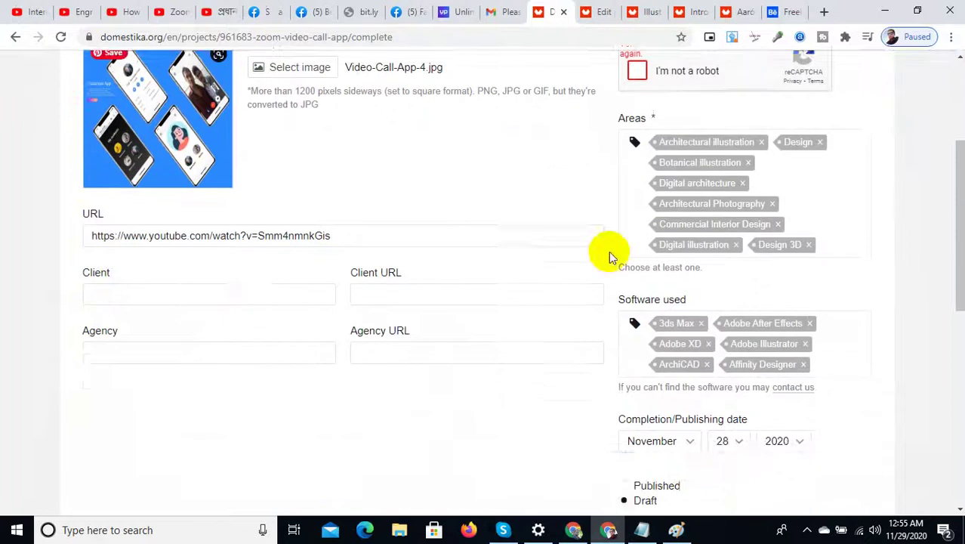
scroll(672, 225, "up", 2)
- Redo the robot check, publish the project and review its public page
left_click(637, 212)
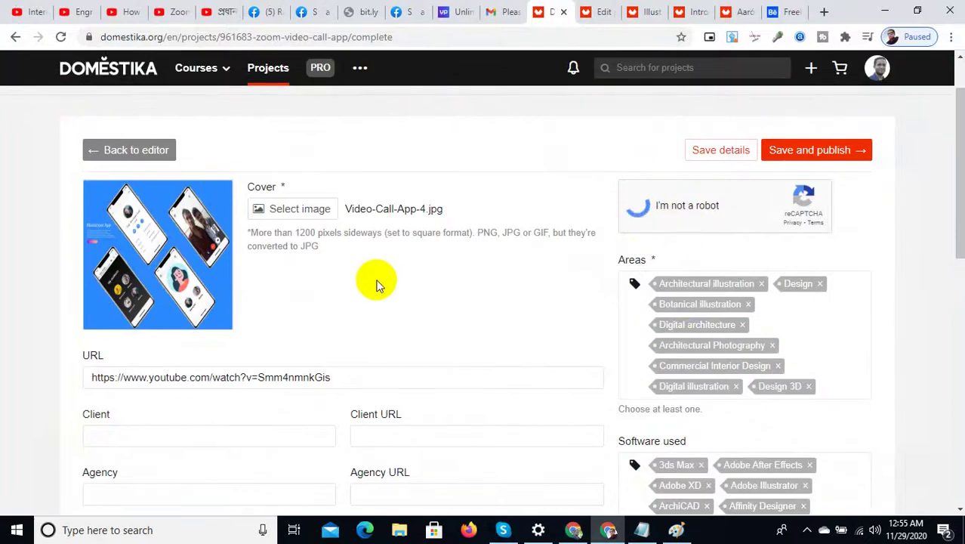
scroll(391, 337, "down", 2)
scroll(884, 424, "down", 2)
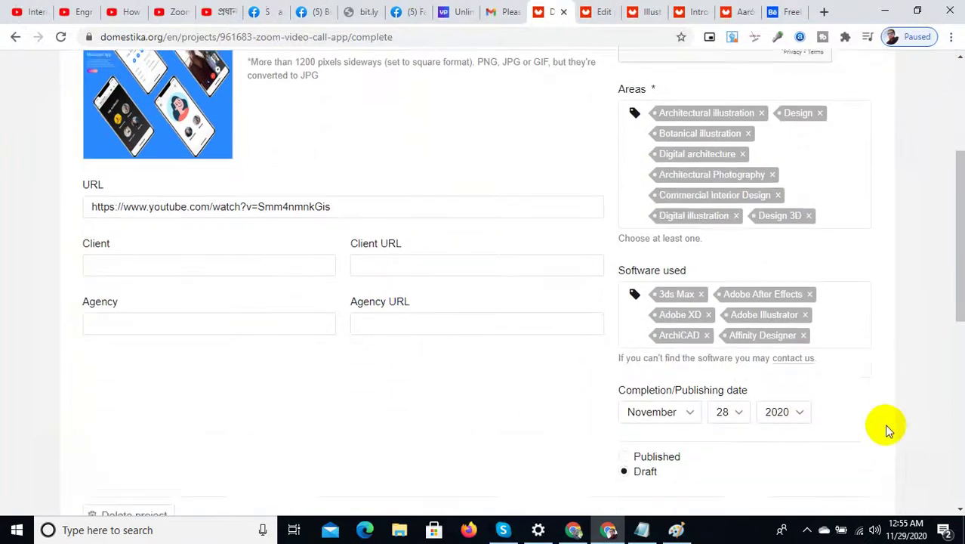
scroll(840, 177, "up", 3)
scroll(818, 209, "up", 2)
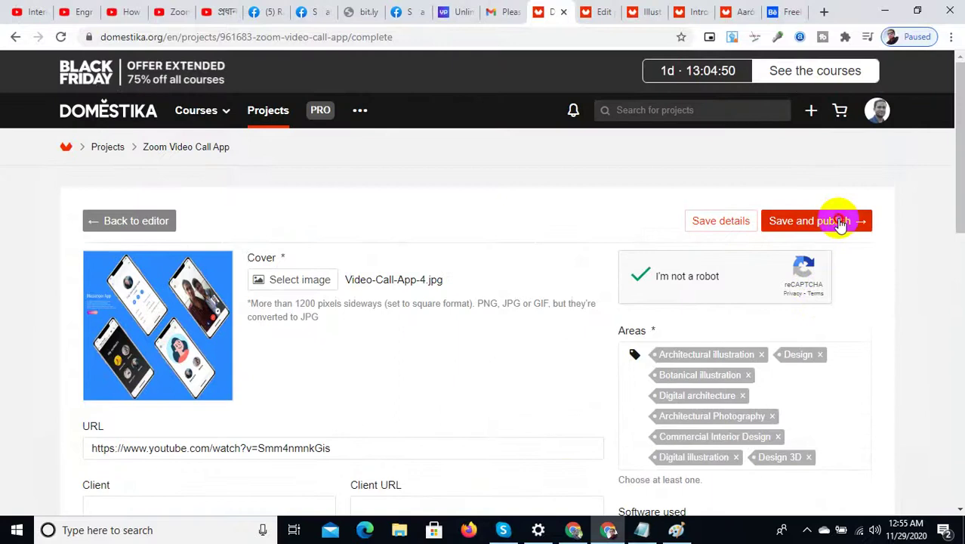
left_click(836, 219)
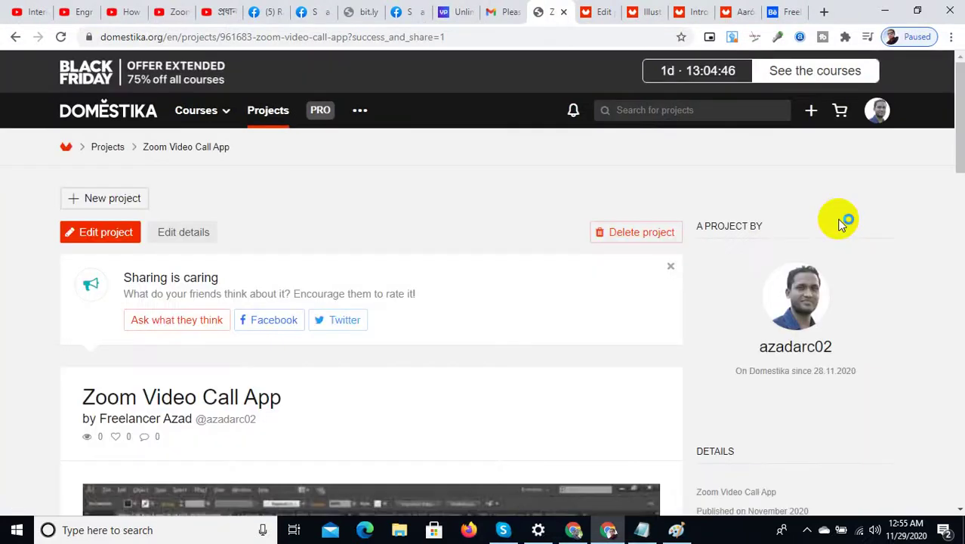
scroll(676, 305, "down", 2)
scroll(358, 414, "down", 4)
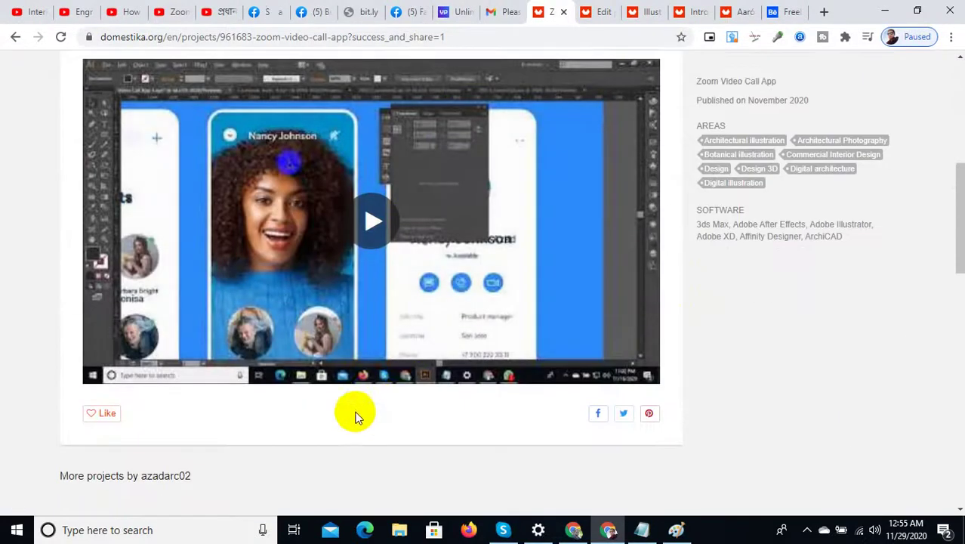
scroll(370, 398, "down", 3)
scroll(389, 394, "up", 1)
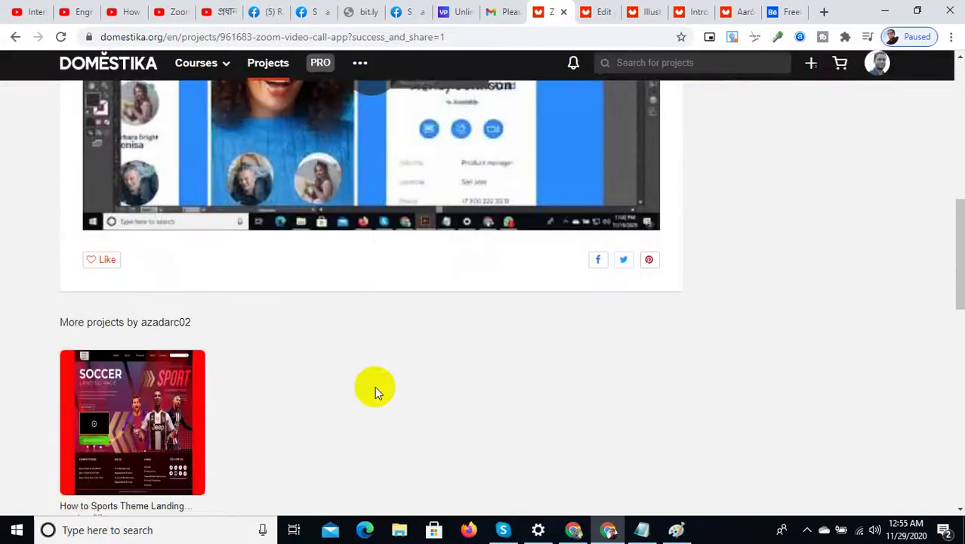
scroll(375, 387, "down", 2)
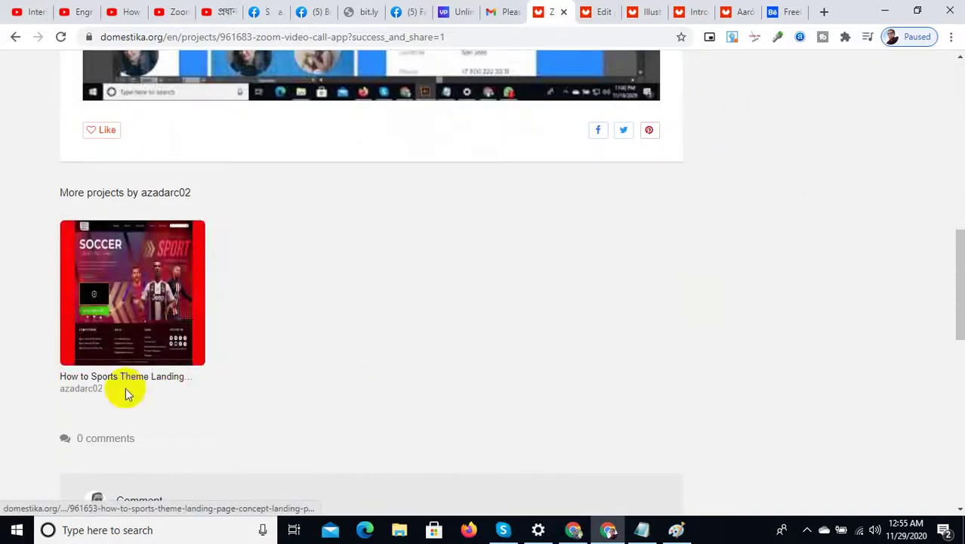
- Open the Sports Theme Landing Page project's details form
left_click(151, 335)
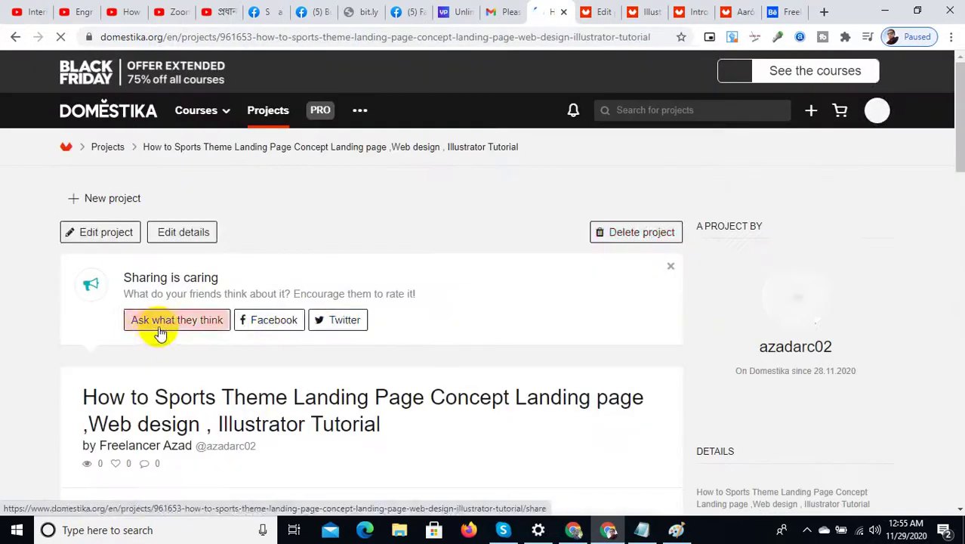
scroll(576, 324, "down", 2)
scroll(575, 325, "down", 2)
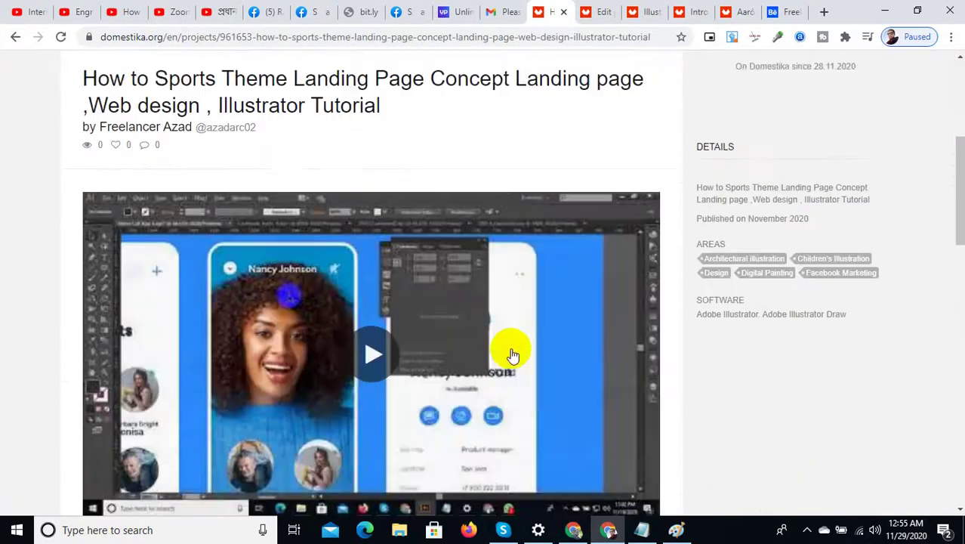
scroll(511, 351, "up", 2)
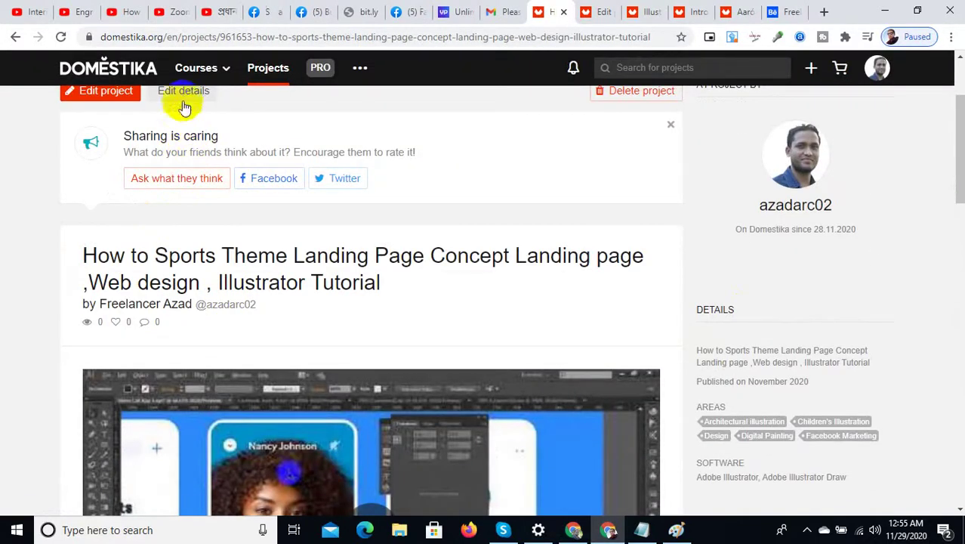
left_click(183, 95)
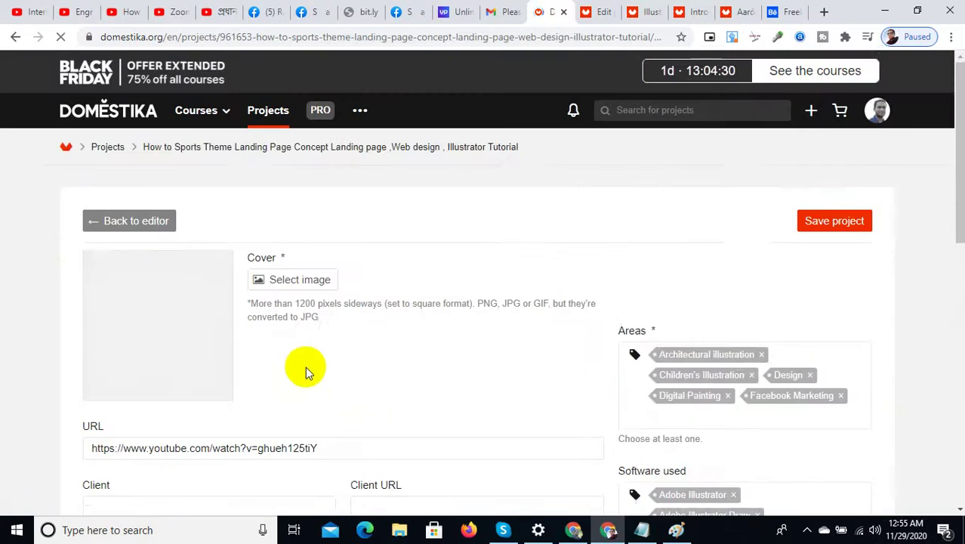
scroll(305, 366, "down", 2)
- Paste the sports video's YouTube link into the URL field, pass the robot check and save
left_click(63, 310)
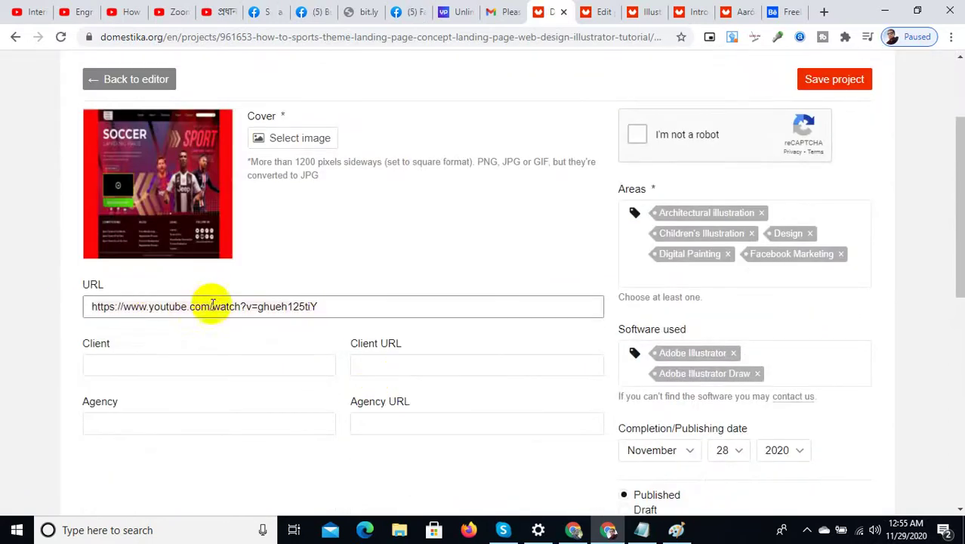
left_click(129, 12)
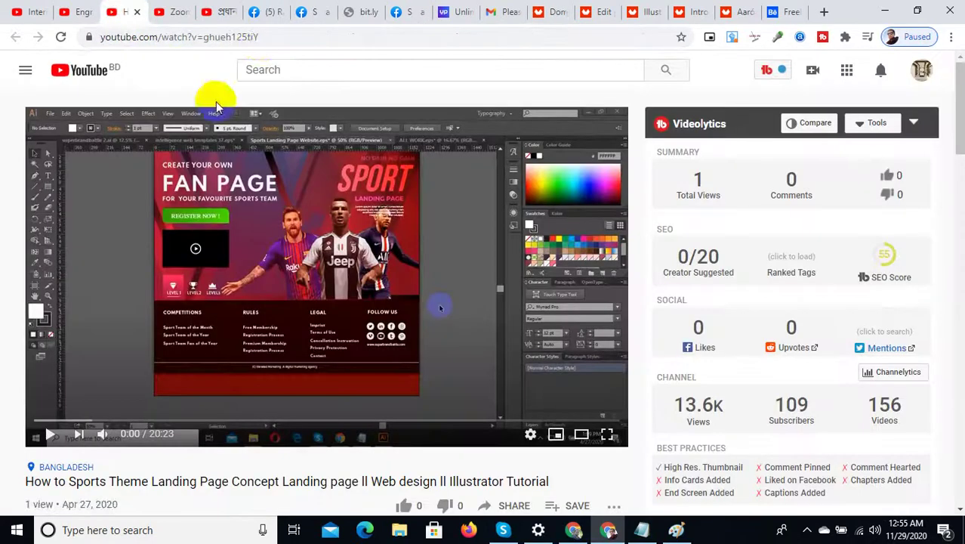
left_click(264, 39)
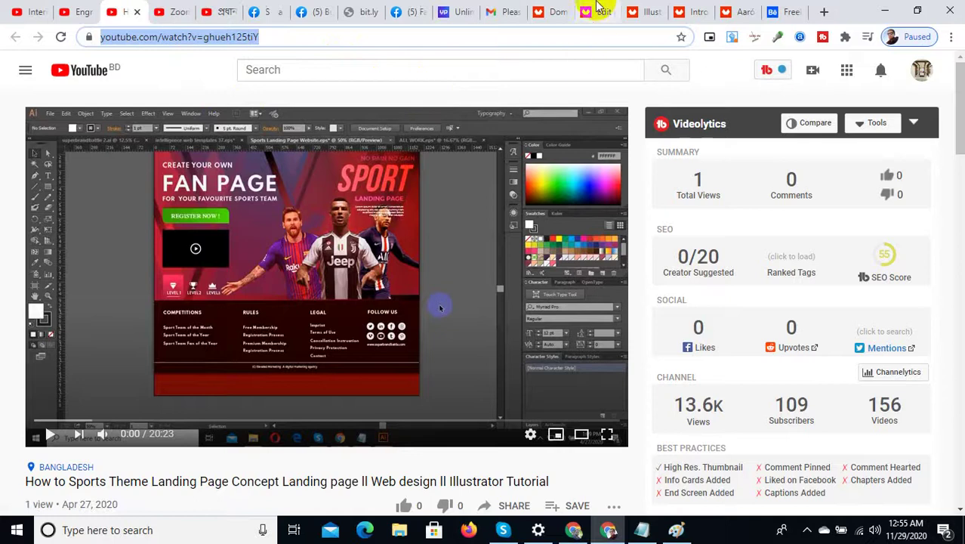
left_click(596, 11)
left_click(556, 11)
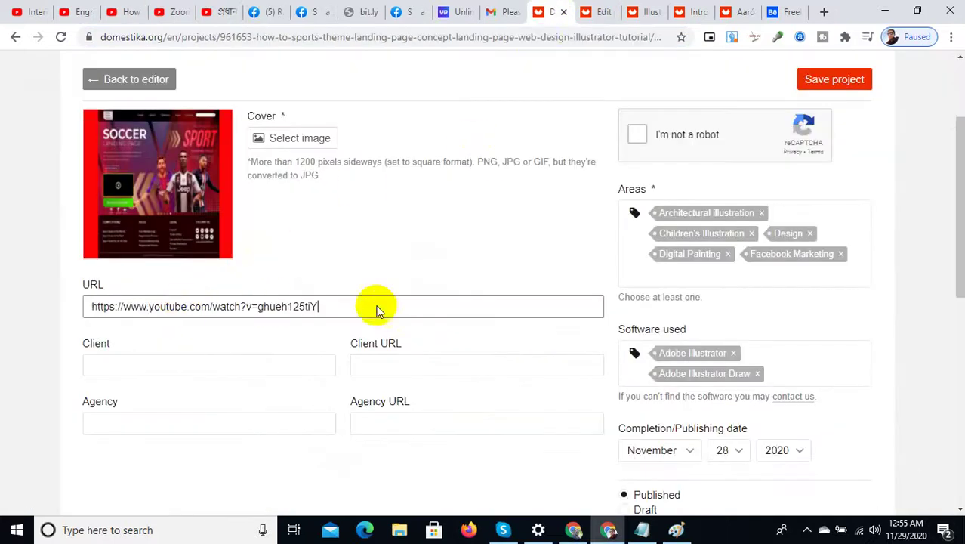
left_click(823, 80)
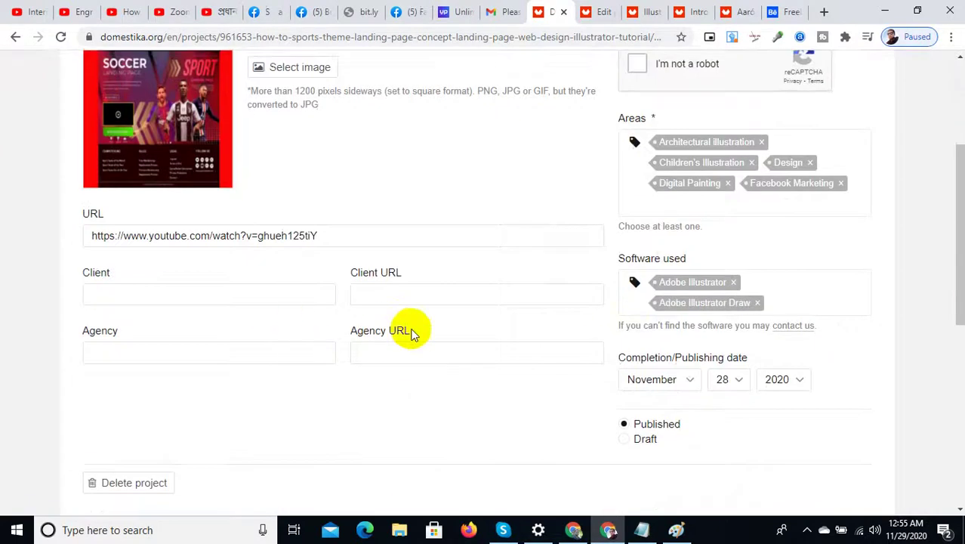
scroll(655, 170, "up", 1)
left_click(636, 136)
scroll(695, 257, "up", 1)
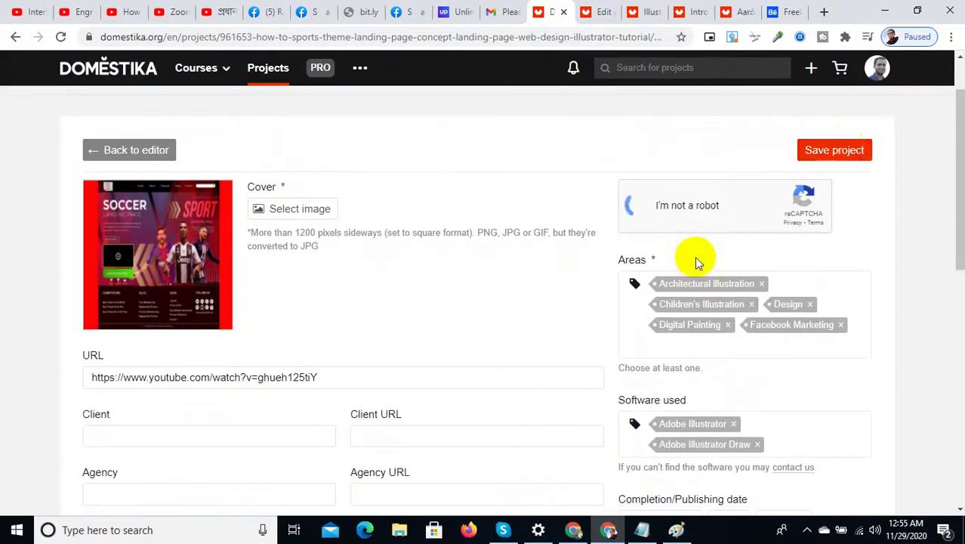
left_click(847, 150)
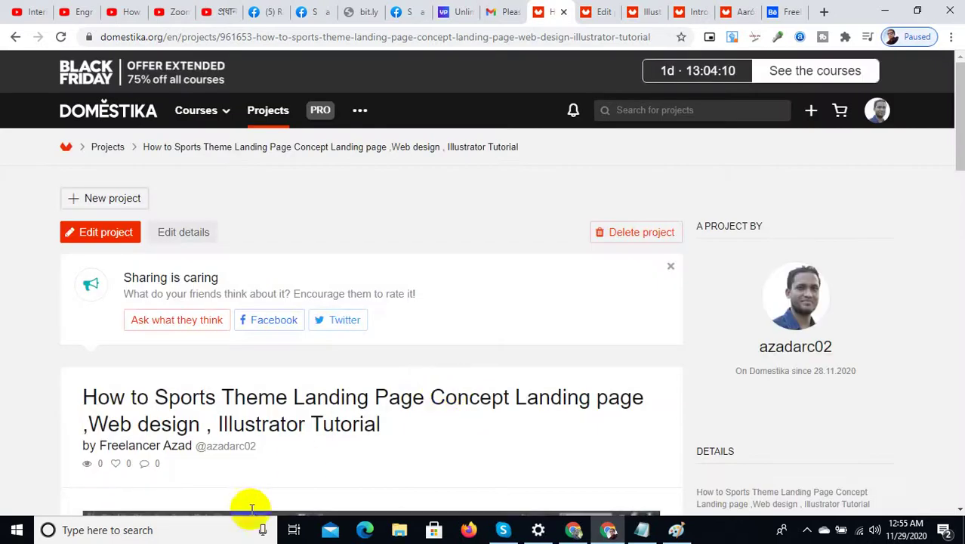
scroll(341, 398, "down", 3)
scroll(362, 389, "down", 4)
scroll(368, 387, "down", 2)
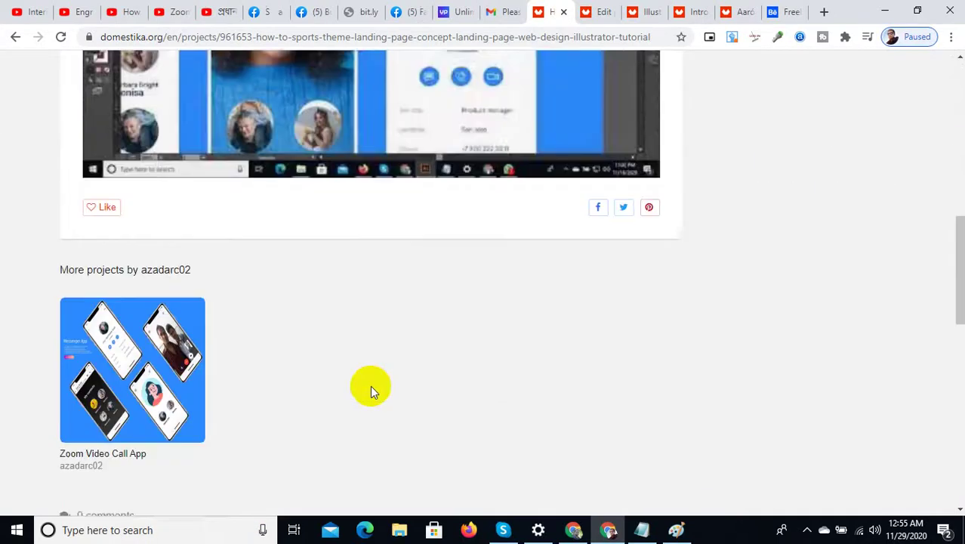
scroll(377, 388, "down", 2)
scroll(184, 342, "up", 3)
scroll(227, 325, "up", 1)
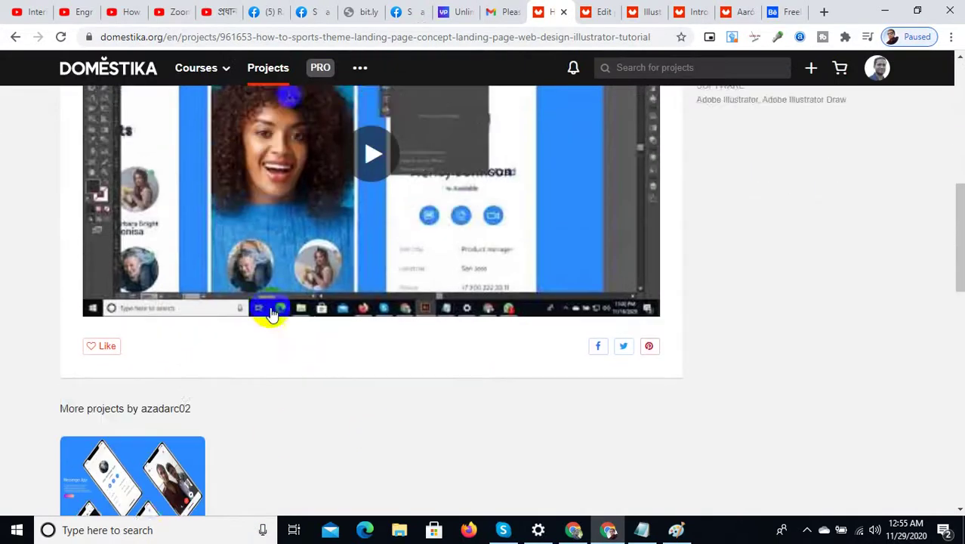
scroll(317, 306, "up", 3)
scroll(337, 331, "up", 1)
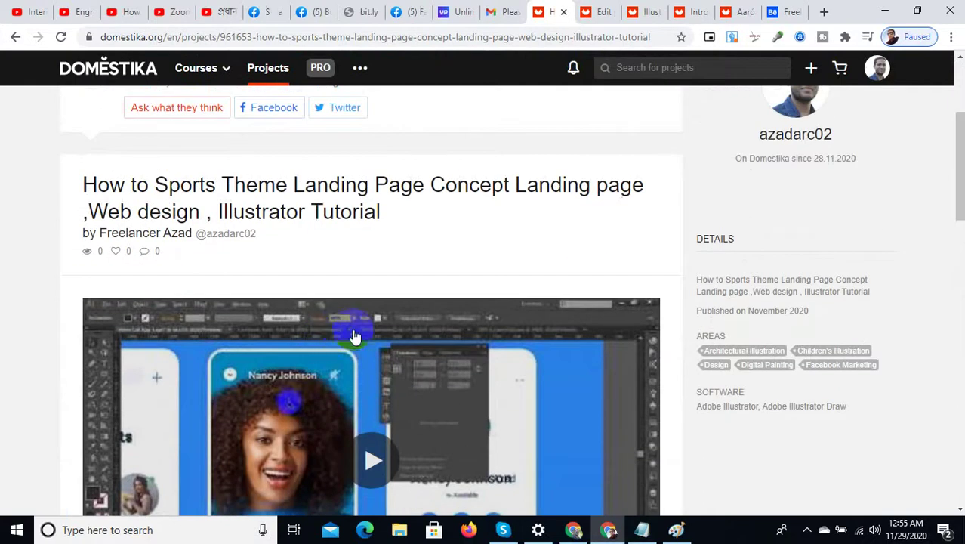
scroll(538, 305, "down", 3)
scroll(342, 191, "up", 2)
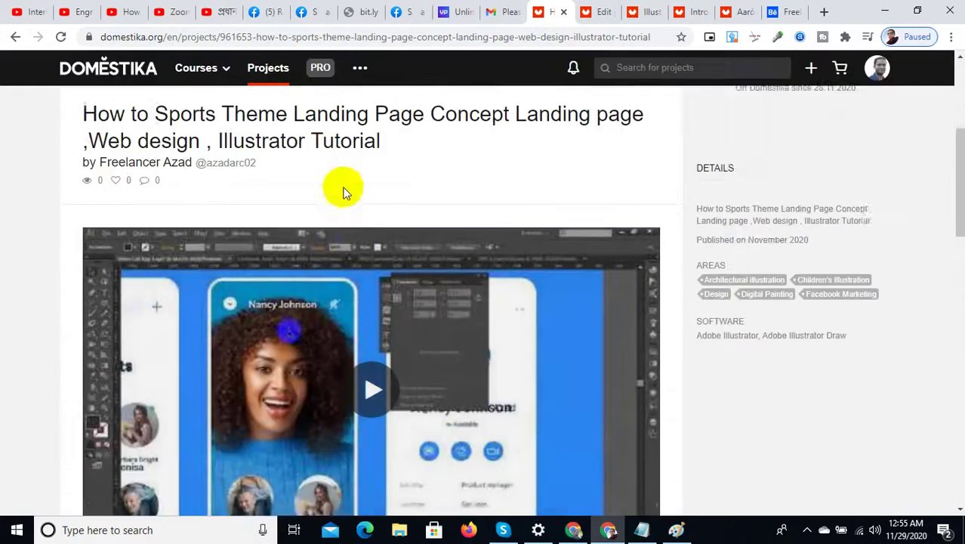
scroll(310, 195, "up", 2)
scroll(241, 193, "up", 1)
left_click(179, 163)
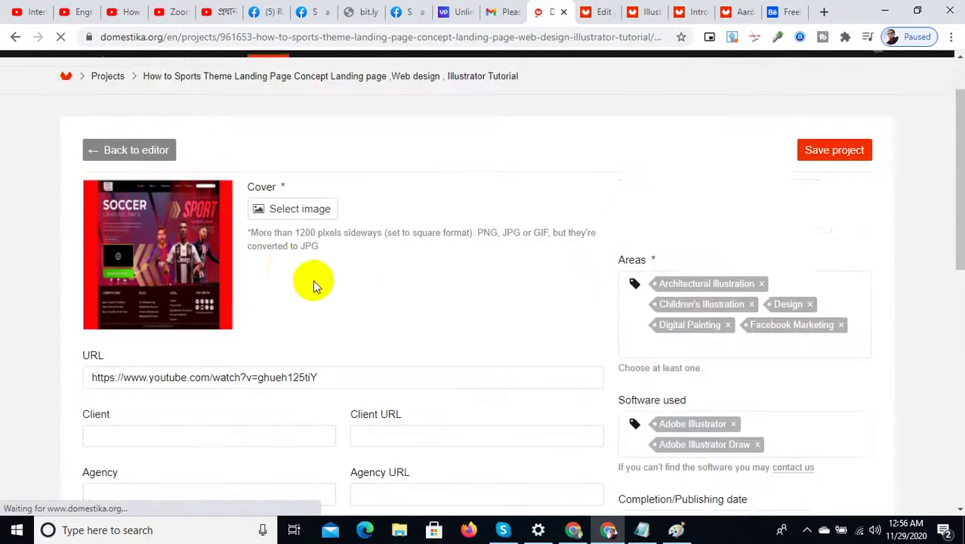
scroll(315, 266, "down", 2)
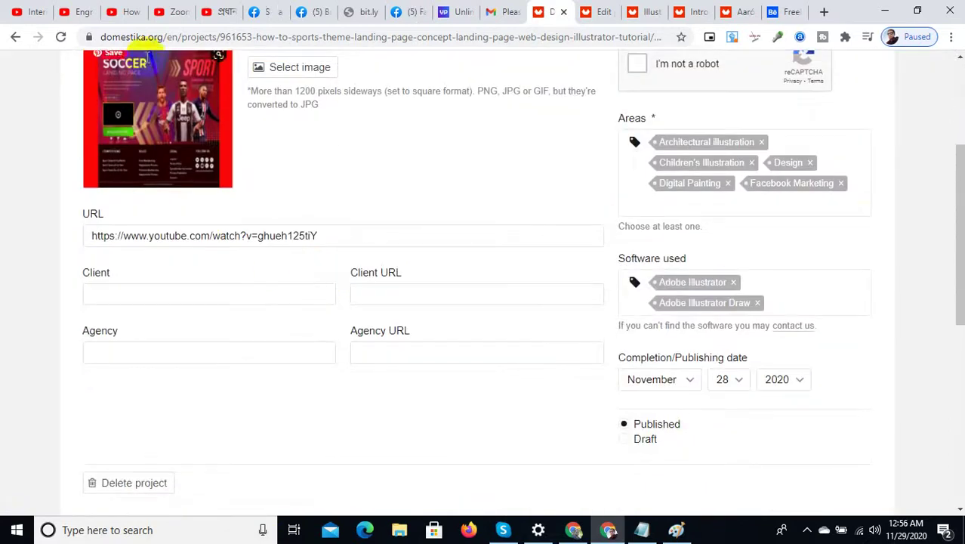
left_click(168, 9)
left_click(136, 7)
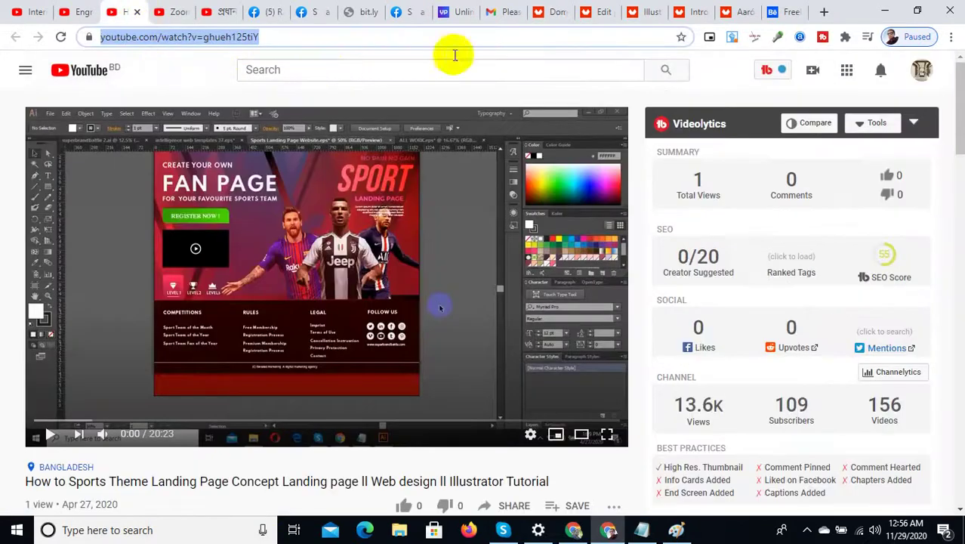
left_click(571, 7)
left_click(169, 243)
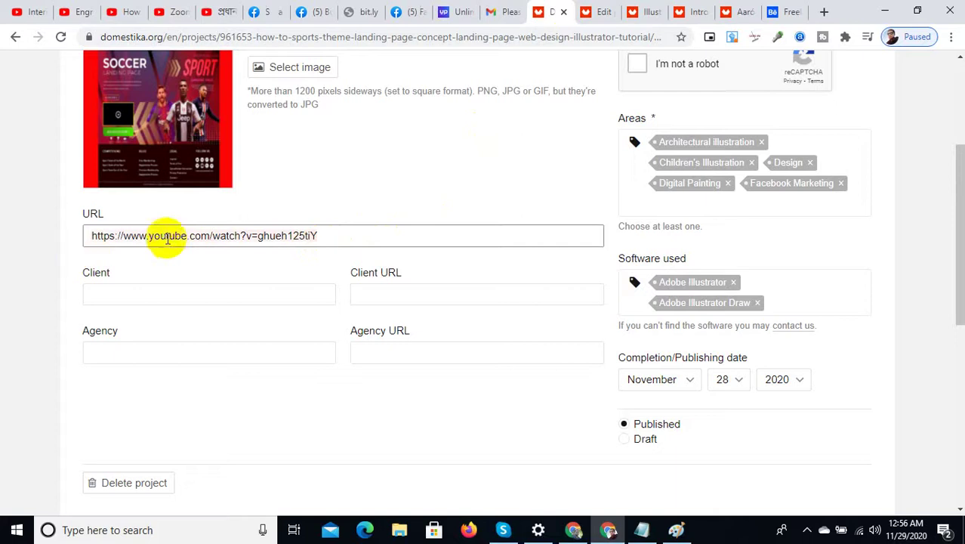
left_click(323, 236)
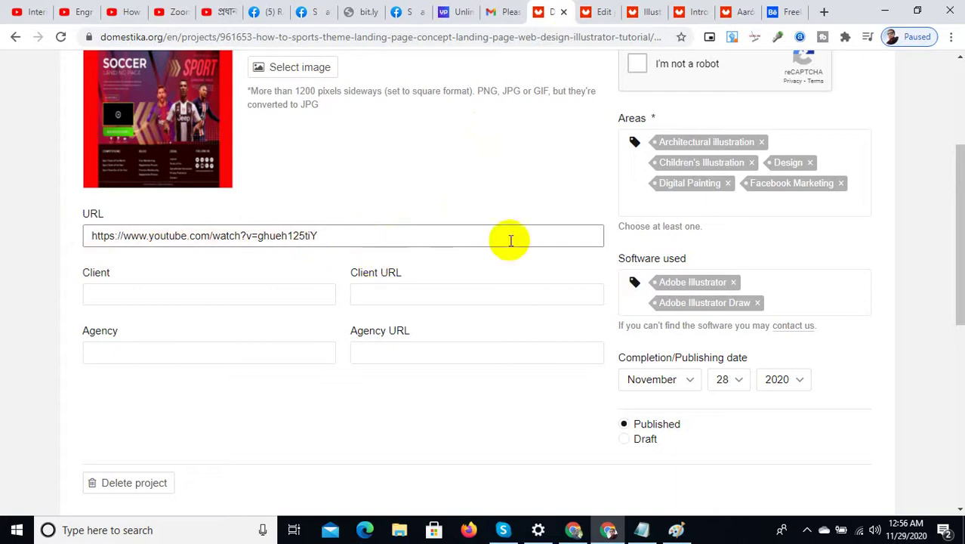
scroll(596, 245, "up", 2)
left_click(638, 132)
scroll(725, 257, "up", 3)
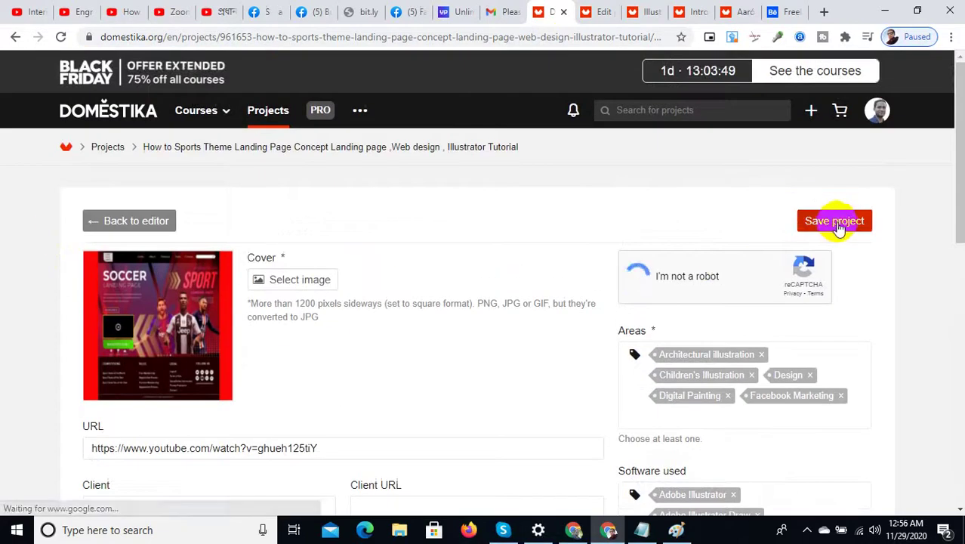
left_click(837, 224)
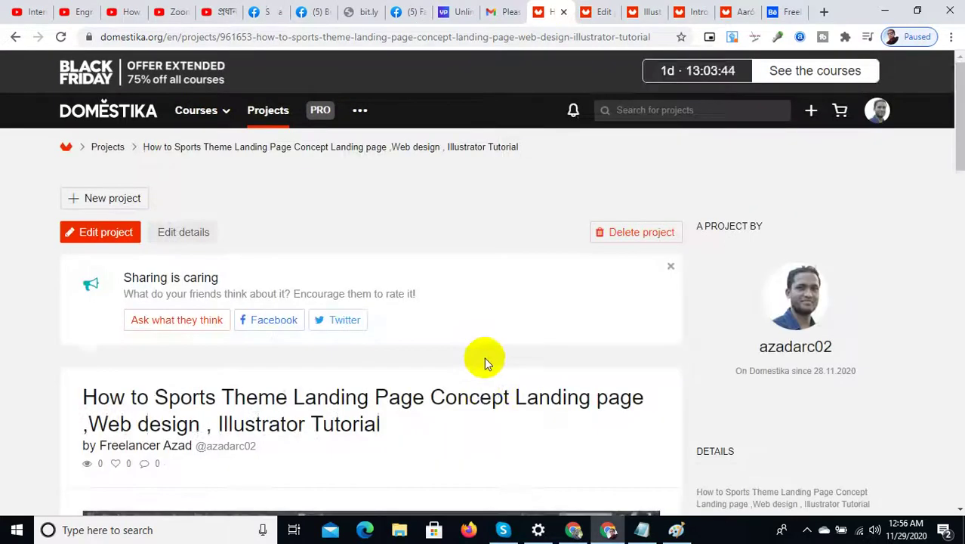
scroll(484, 357, "down", 3)
scroll(372, 406, "down", 3)
scroll(848, 157, "up", 6)
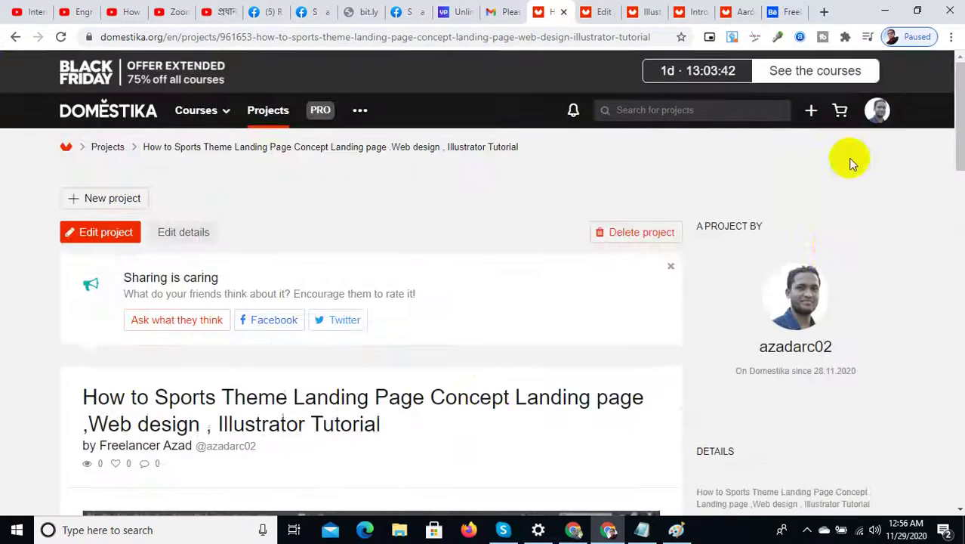
left_click(880, 115)
- Check that both projects appear in the profile's Projects section
left_click(767, 148)
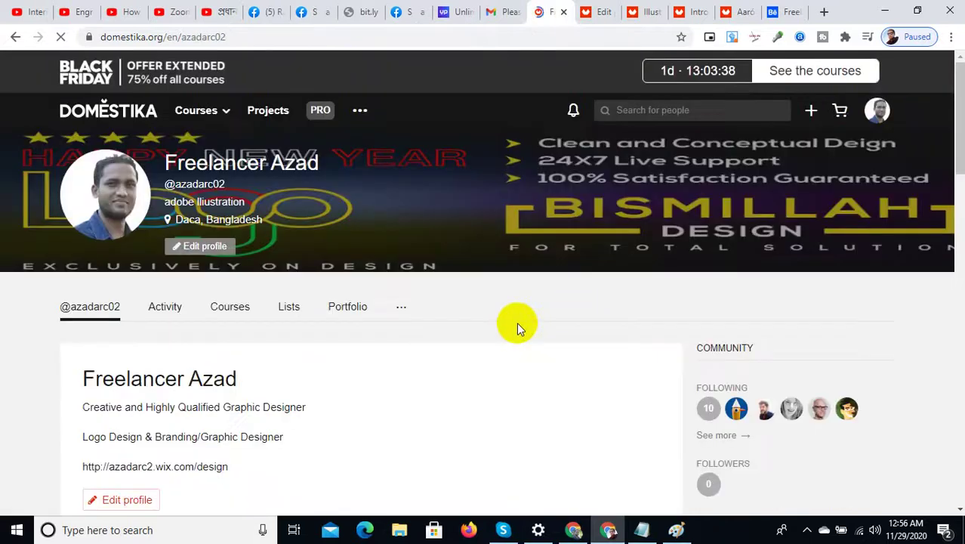
scroll(241, 338, "down", 4)
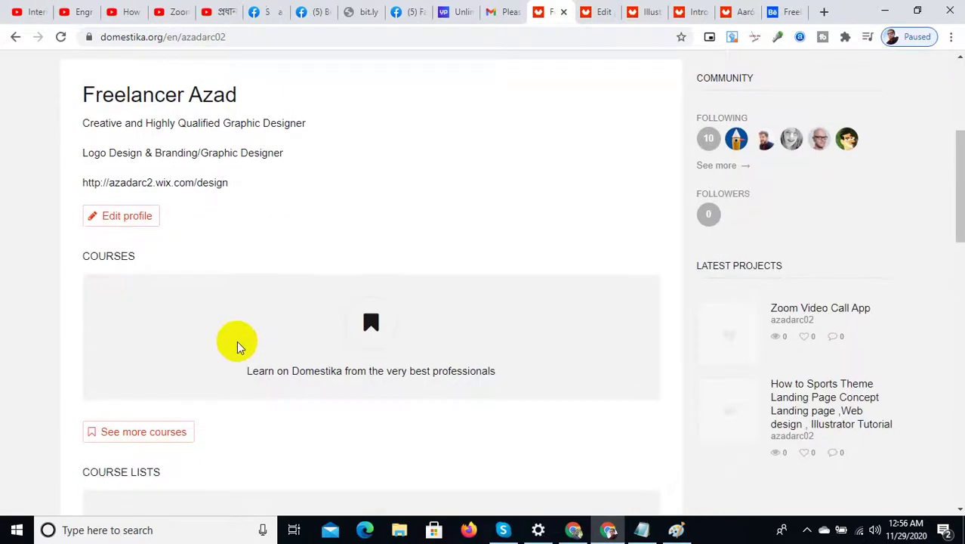
scroll(249, 344, "down", 3)
scroll(270, 348, "down", 5)
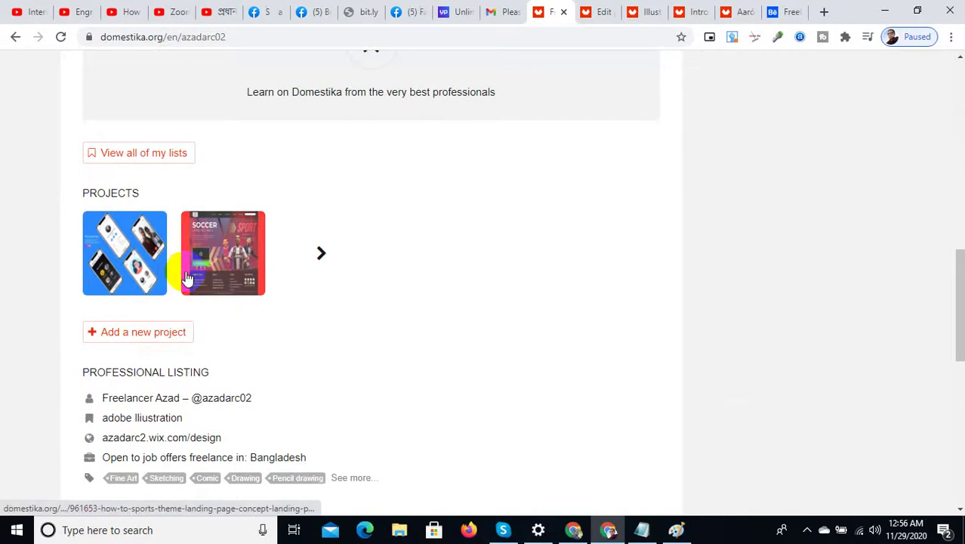
scroll(207, 259, "up", 4)
scroll(289, 259, "up", 4)
scroll(332, 261, "up", 3)
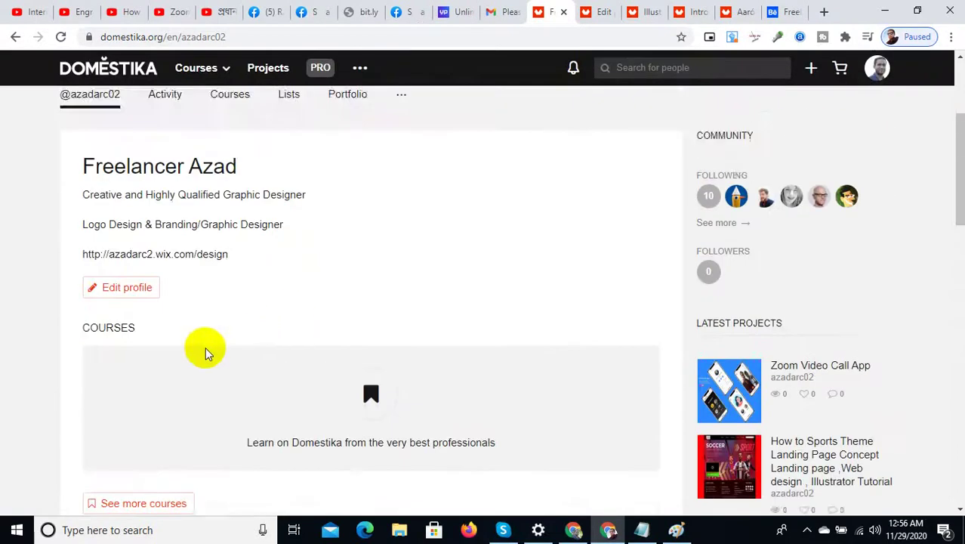
scroll(205, 347, "down", 1)
scroll(151, 317, "down", 1)
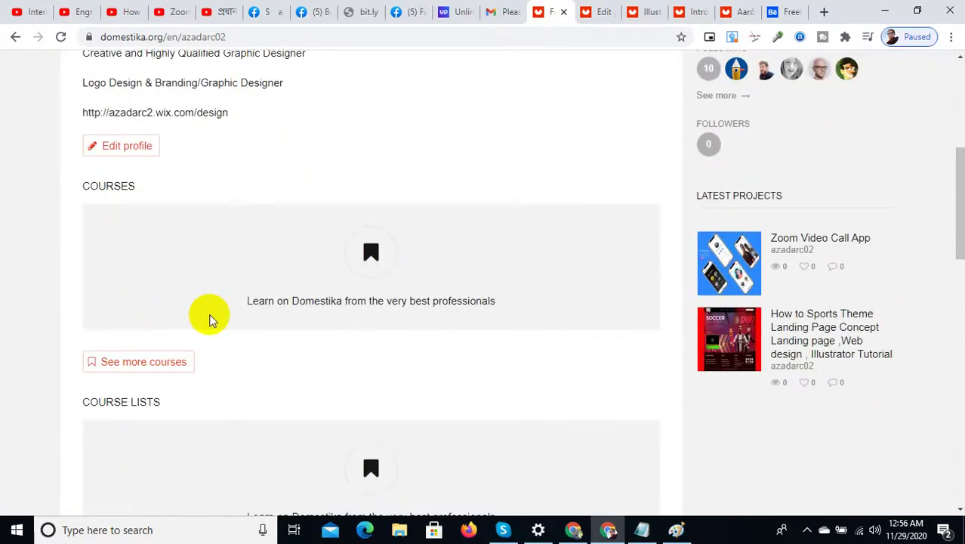
- Browse the full Domestika courses catalogue
left_click(164, 368)
scroll(302, 349, "down", 2)
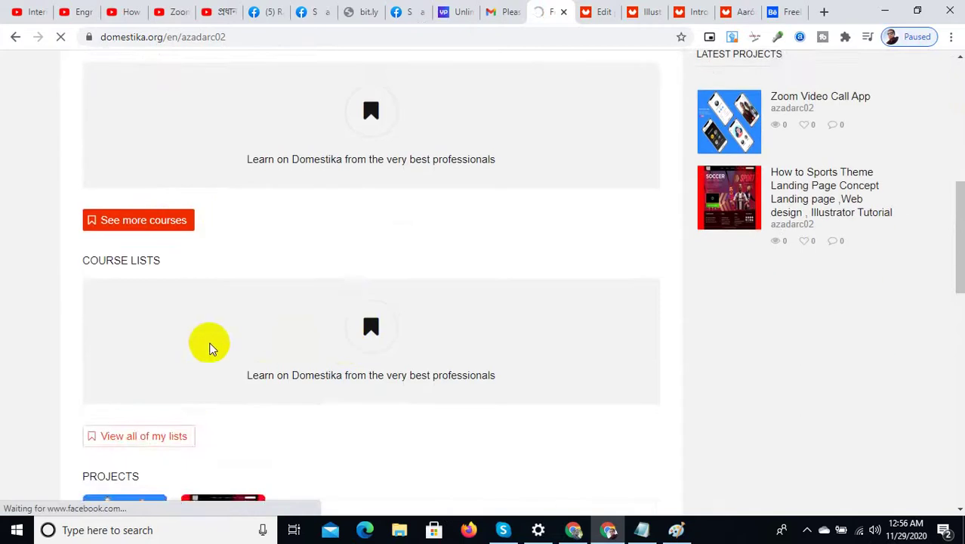
scroll(317, 336, "down", 2)
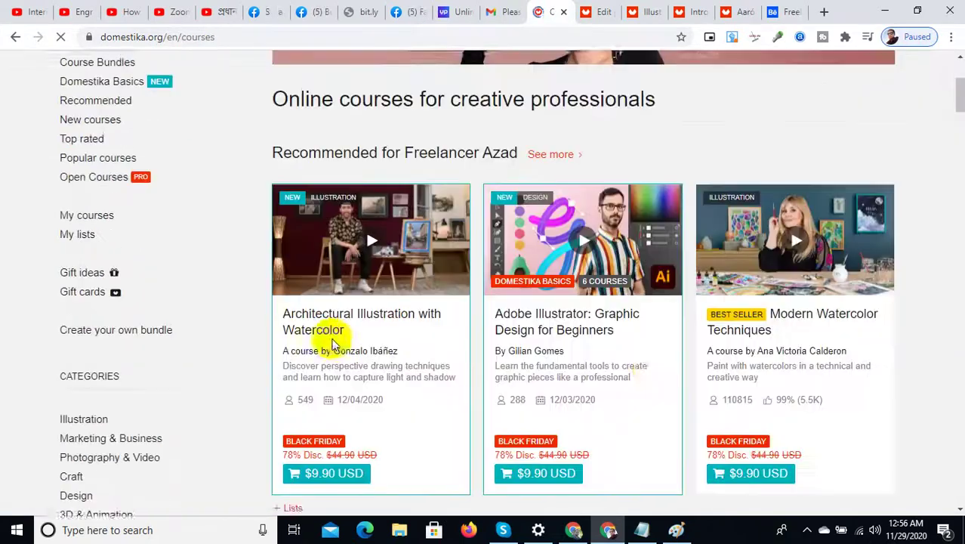
scroll(652, 366, "down", 3)
scroll(523, 371, "down", 3)
scroll(456, 406, "up", 4)
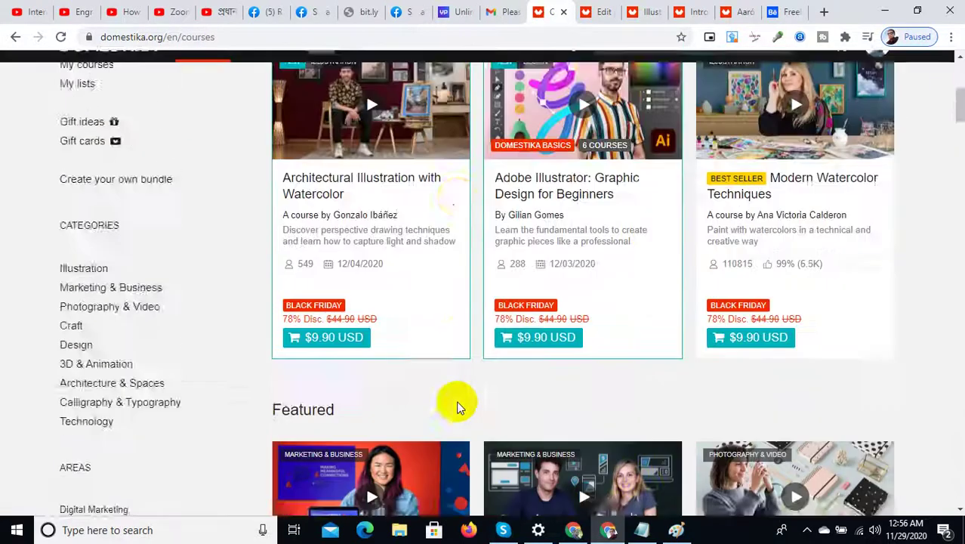
scroll(457, 406, "up", 4)
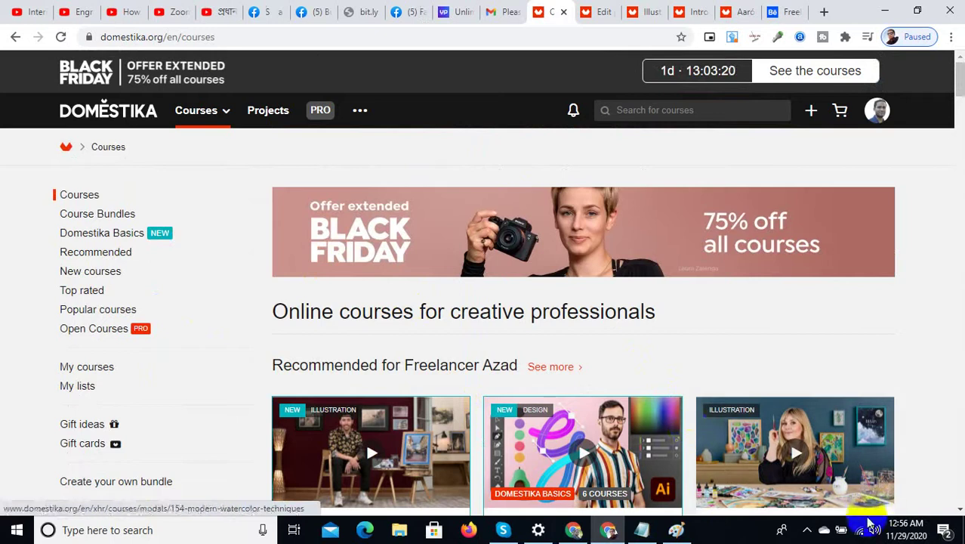